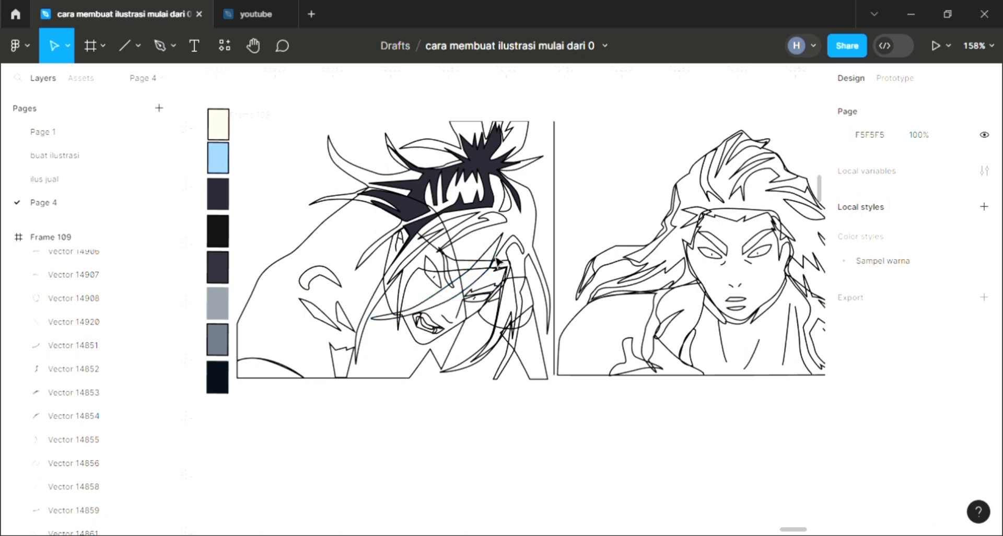
Step: Fill the long hair strand beside the face (Vector 14852) with the dark palette colour 252630
left_click(499, 263)
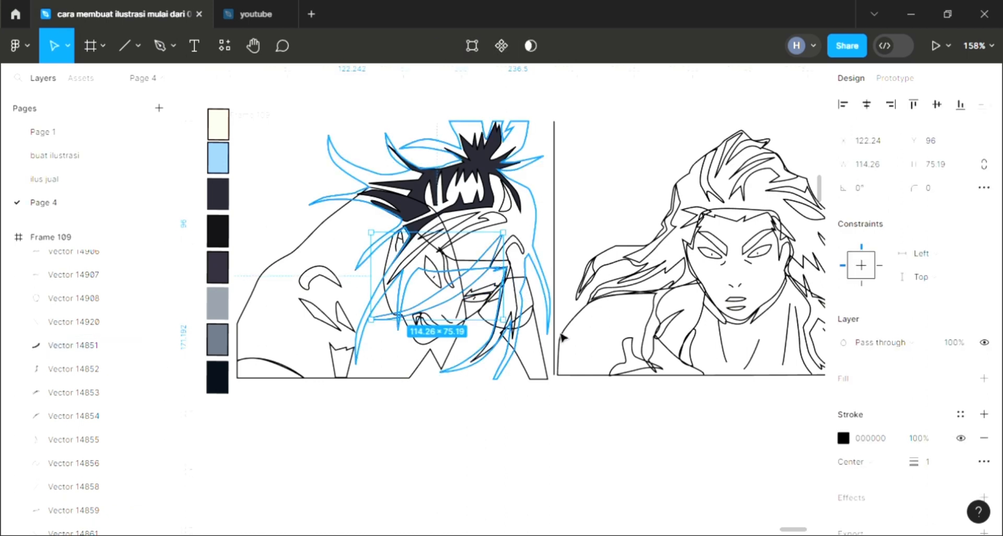
left_click(526, 256)
left_click(984, 378)
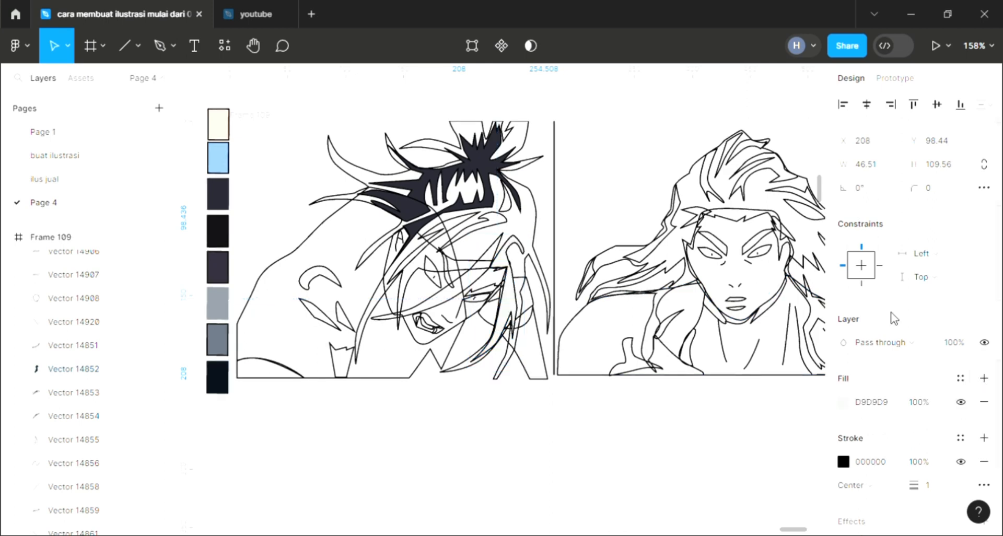
key("i")
left_click(409, 204)
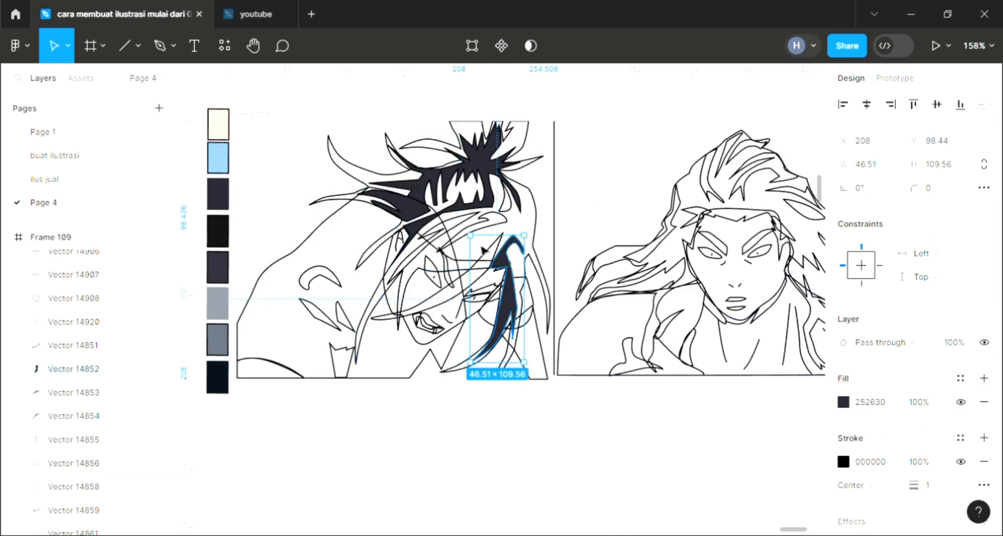
Step: Fill the slanted hair shadow above the forehead (Vector 14854) with the dark palette colour 252630
left_click(76, 416)
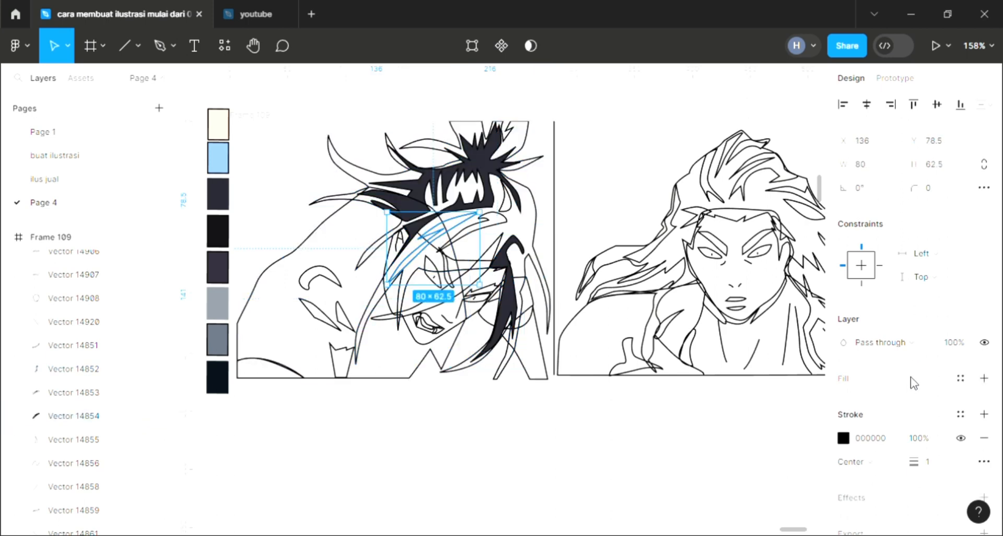
scroll(995, 385, "down", 1)
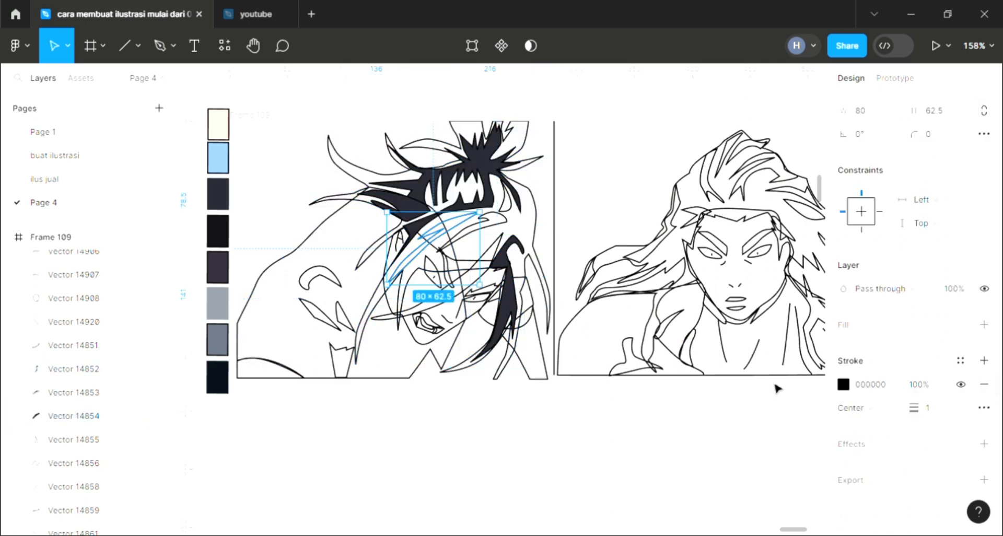
left_click(984, 325)
key("i")
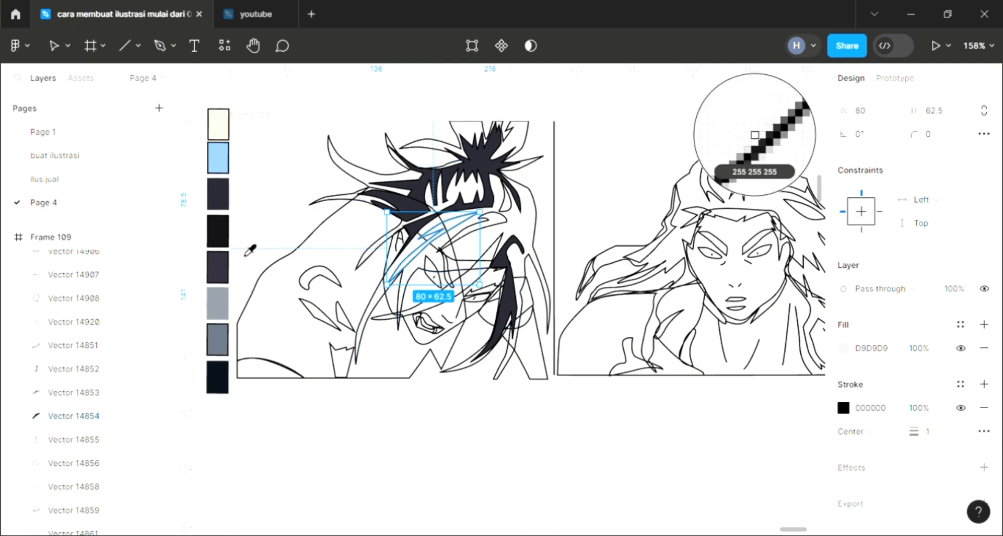
left_click(228, 210)
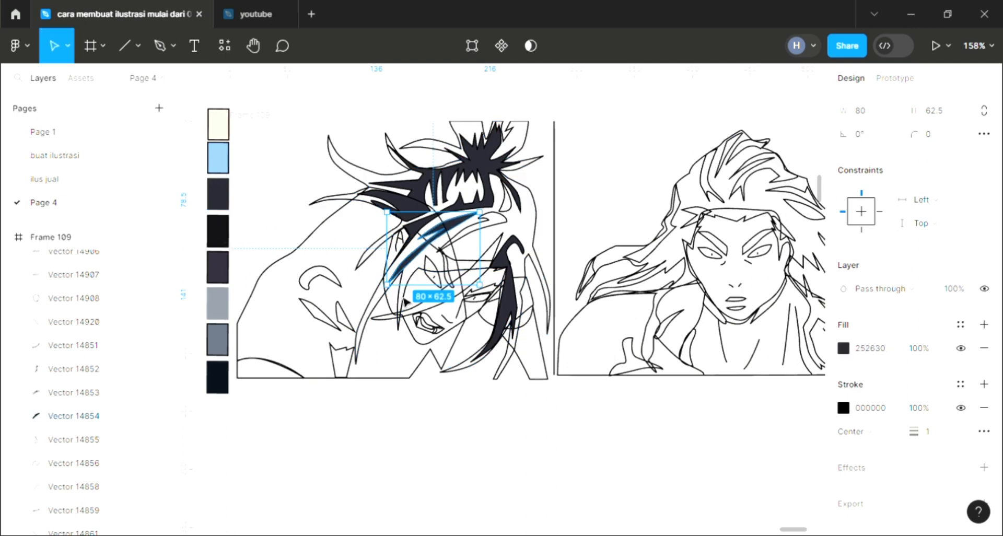
Step: Add a fill to the neighbouring curved hair shadow (Vector 14853), sampling the dark 37 38 48 palette swatch
scroll(445, 264, "up", 1)
left_click(73, 392)
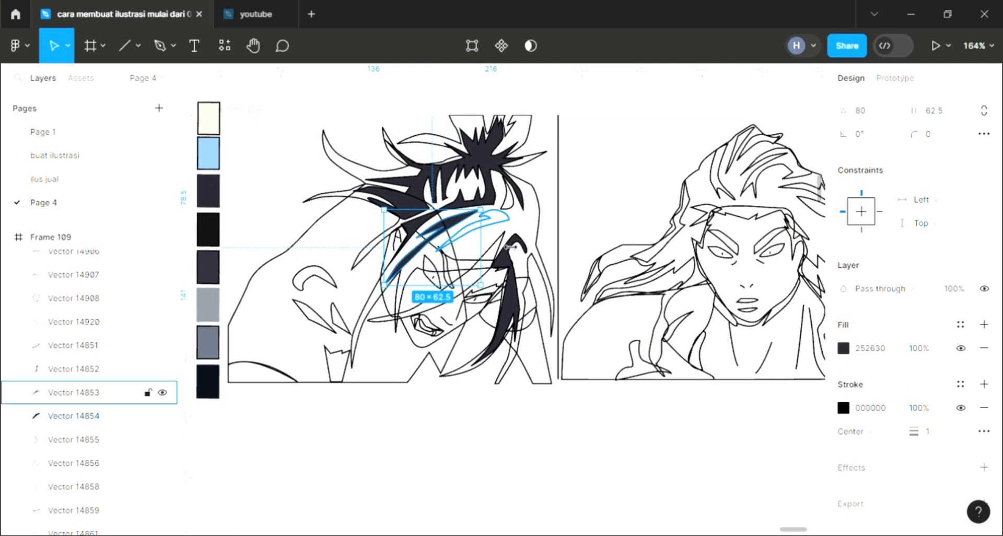
left_click(984, 325)
key("i")
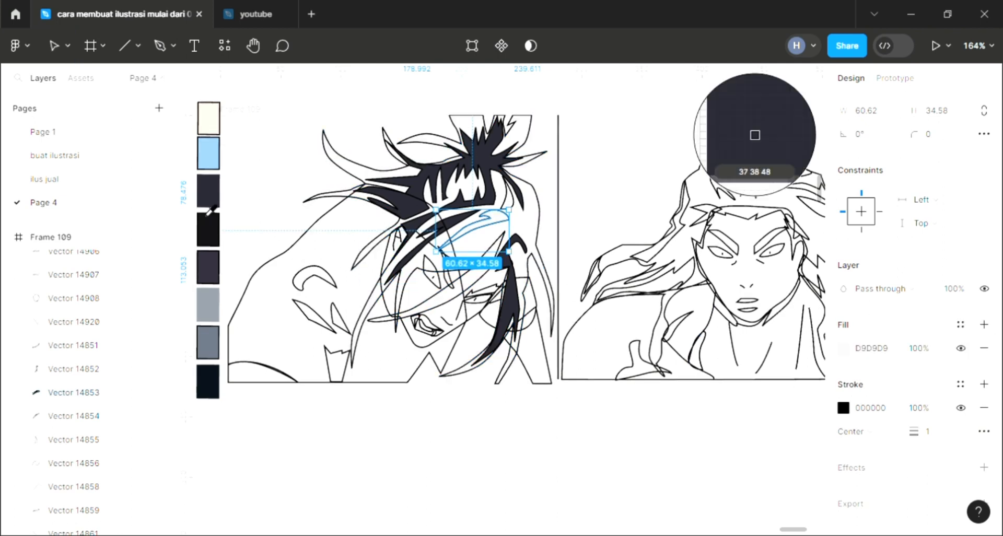
left_click(209, 209)
left_click(444, 388)
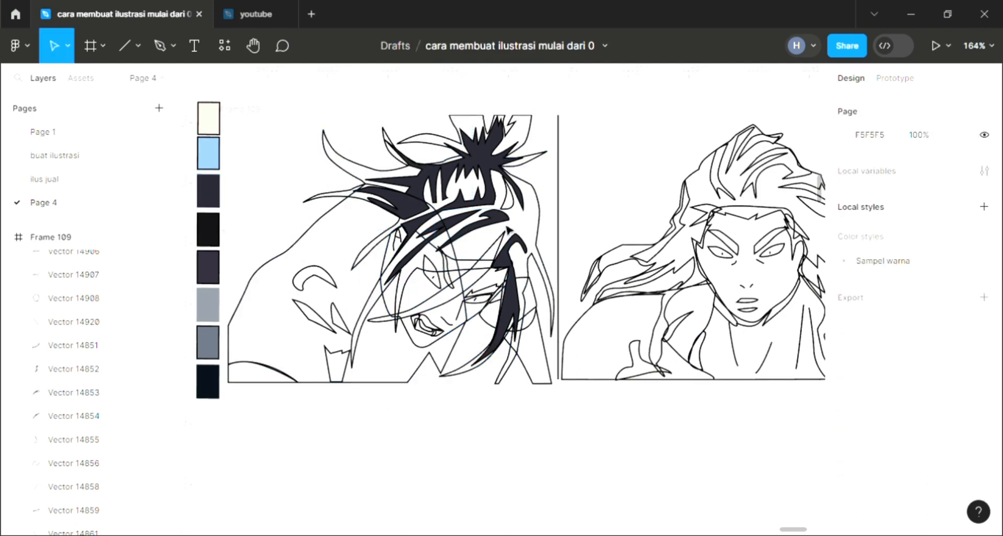
Step: Fill the small hair shadow at the side of the head (Vector 14855) with the dark colour 252630
left_click(73, 439)
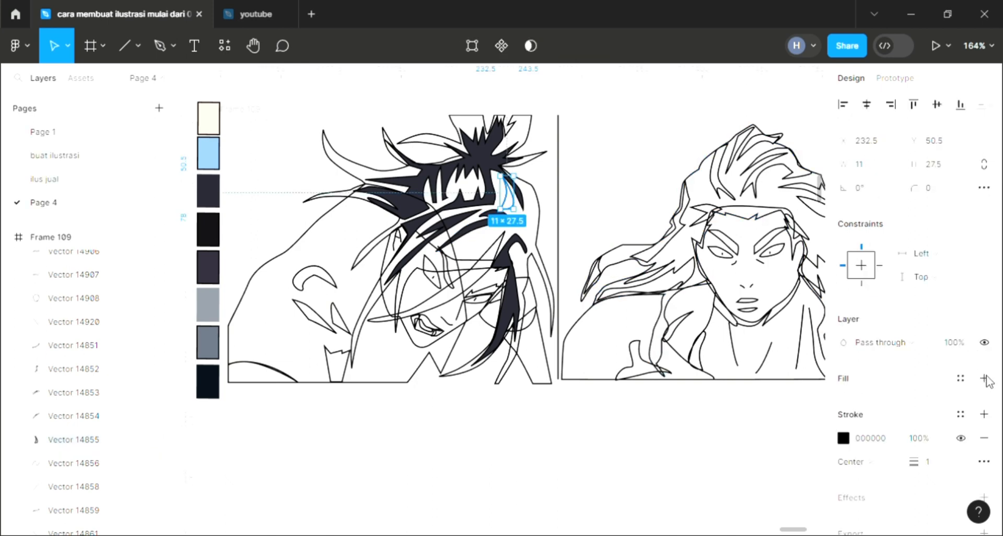
left_click(985, 378)
key("i")
left_click(208, 191)
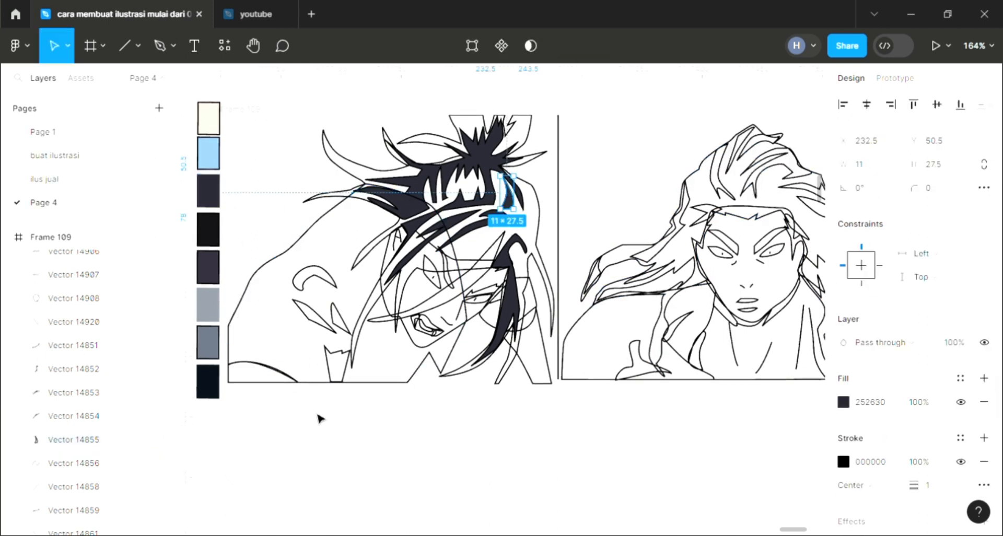
key("Escape")
Step: Fill the main hair outline with the light blue palette colour 8FBFFE and send it behind the dark shadow shapes
left_click(510, 292)
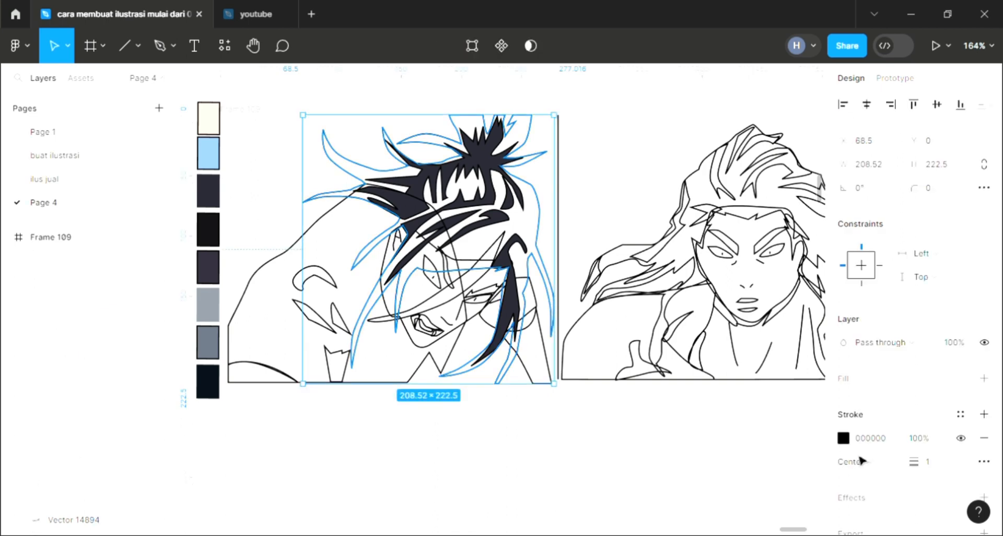
left_click(989, 377)
key("i")
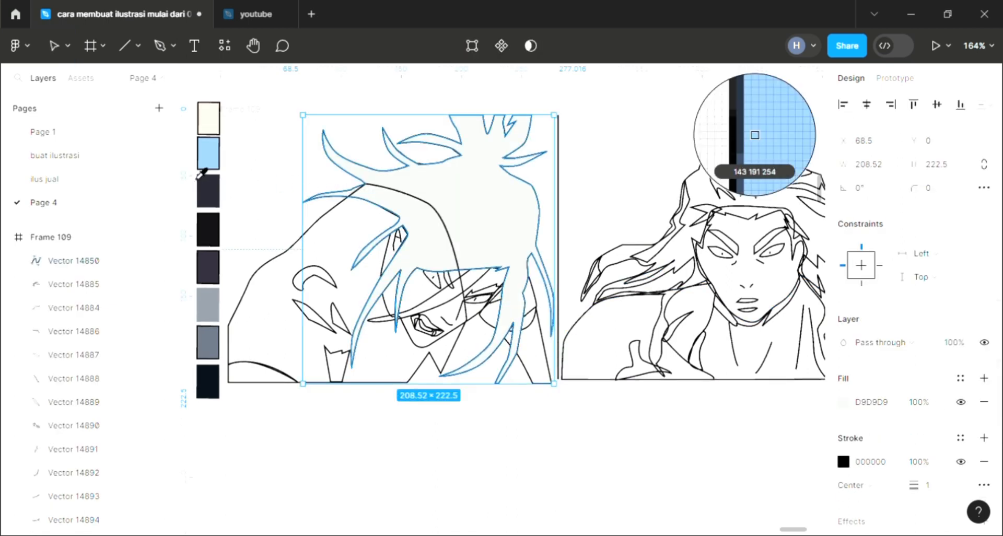
left_click(208, 153)
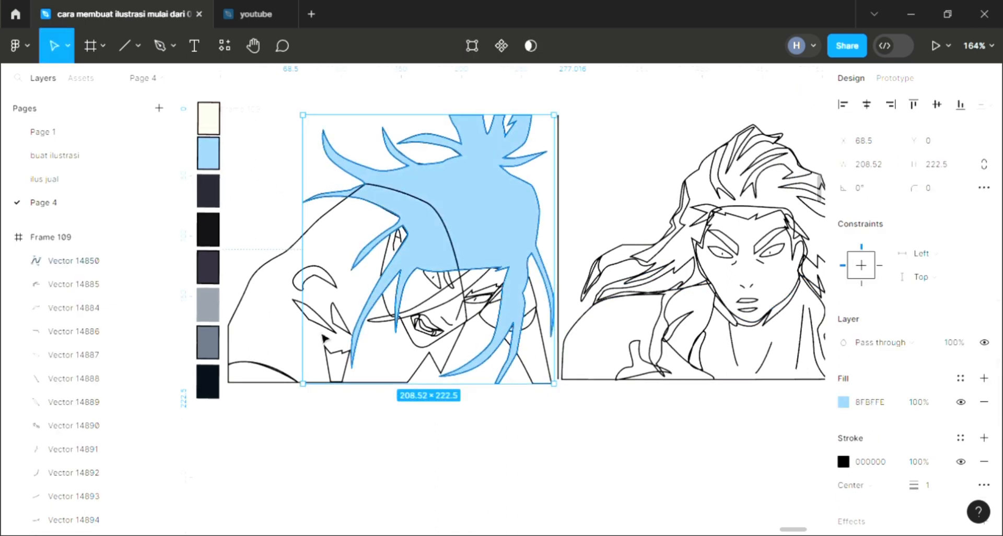
key("ctrl+shift+bracketleft")
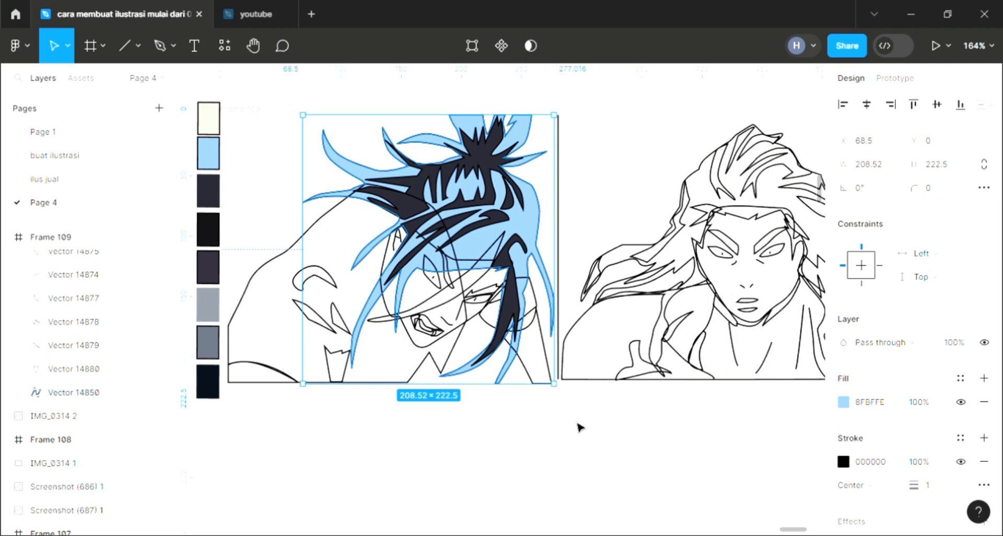
key("Escape")
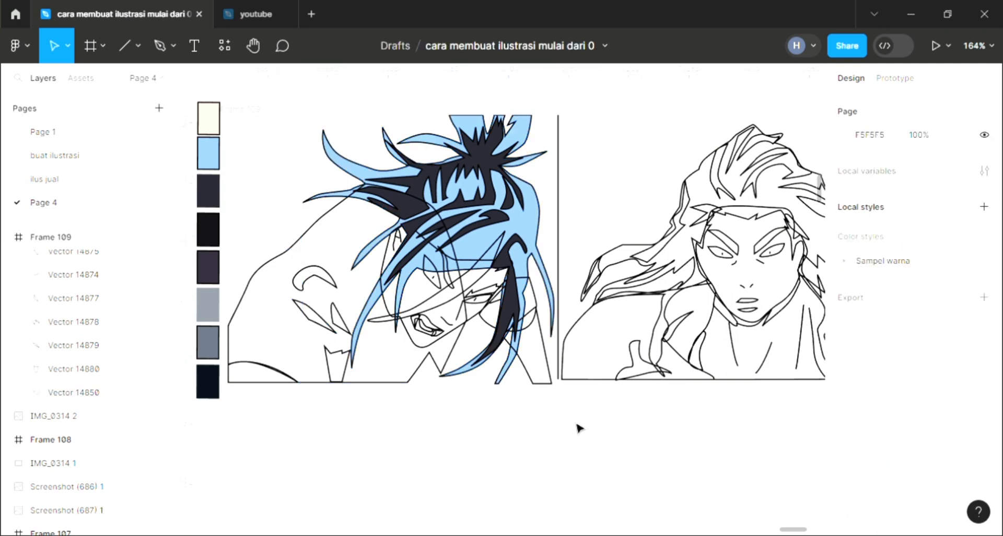
Step: Fill the long curved hair strand crossing the face (Vector 14851) with light blue 8FBFFE
left_click(458, 297)
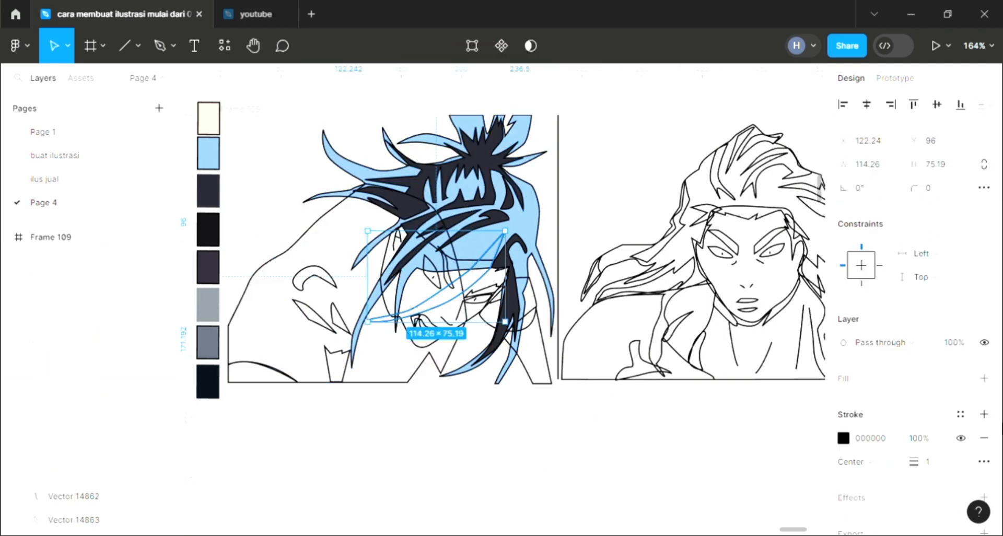
left_click(984, 377)
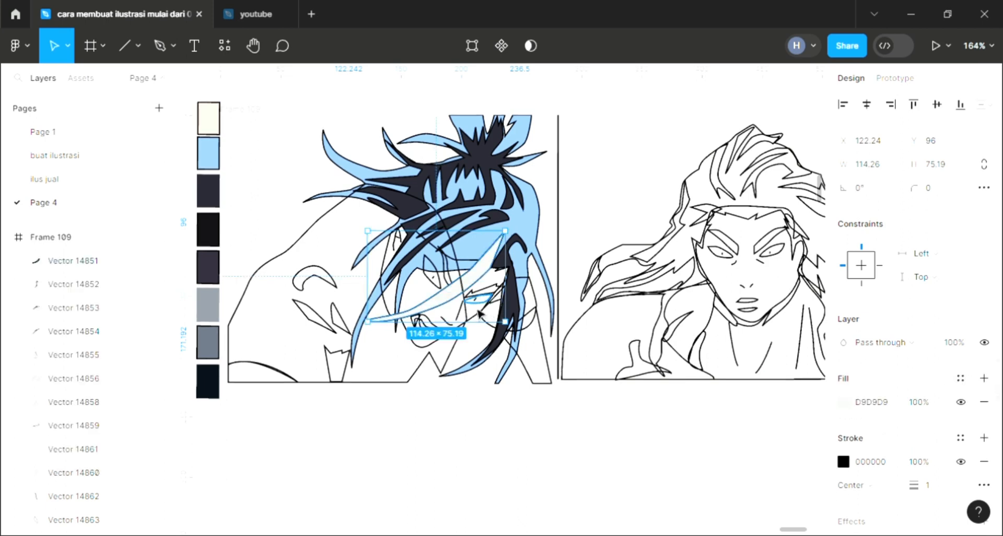
key("i")
left_click(755, 135)
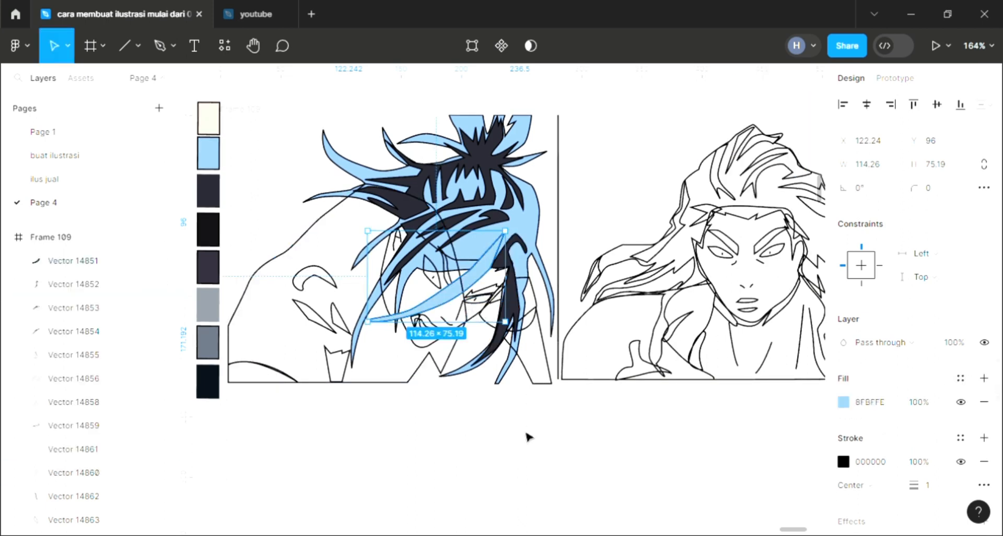
left_click(528, 436)
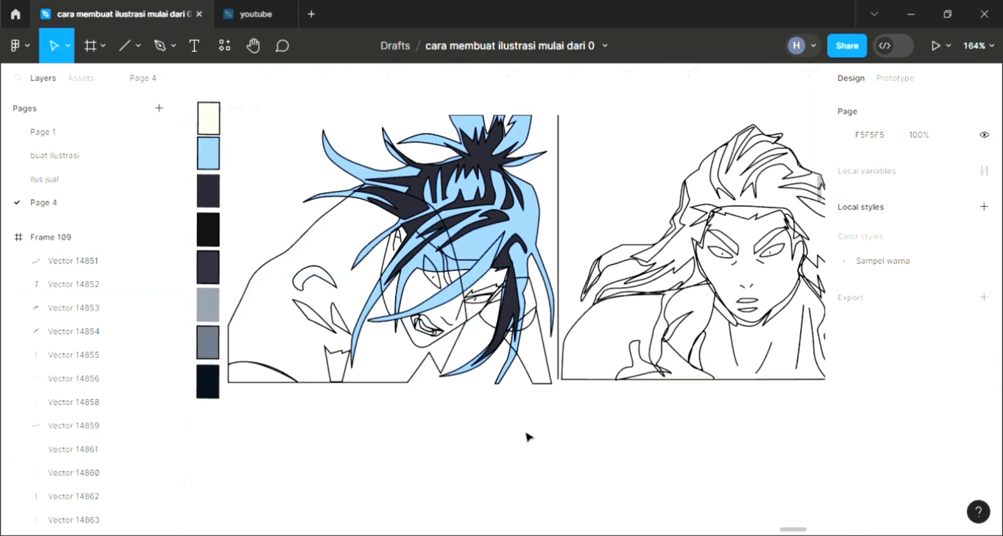
Step: Fill the thin hair strand hanging over the forehead (Vector 14862) with light blue sampled from the hair
left_click(454, 286)
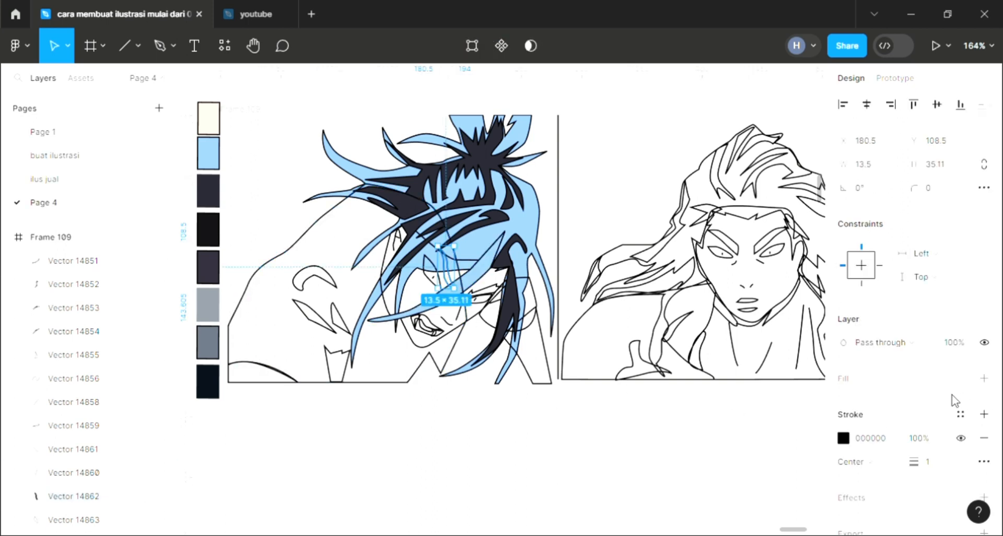
left_click(984, 379)
key("i")
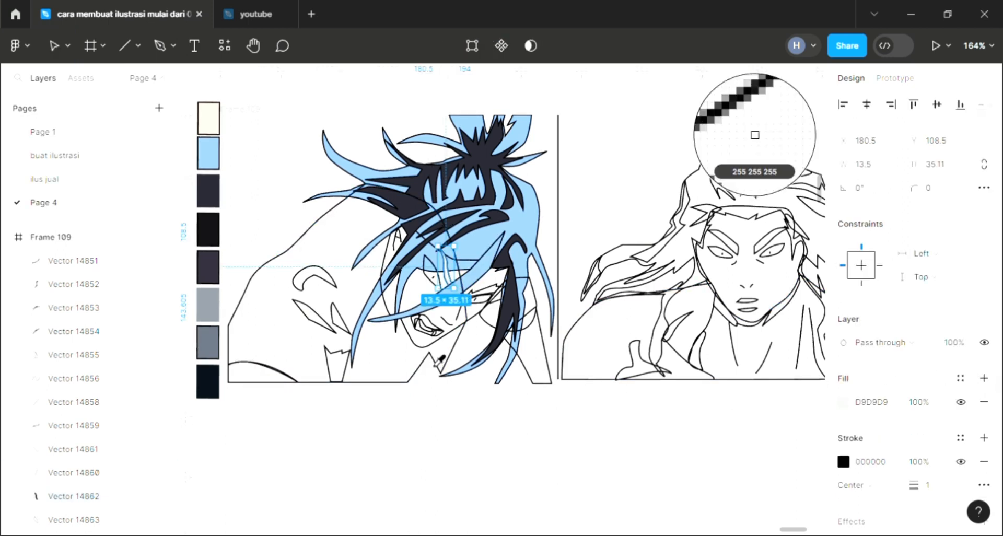
left_click(462, 365)
left_click(468, 392)
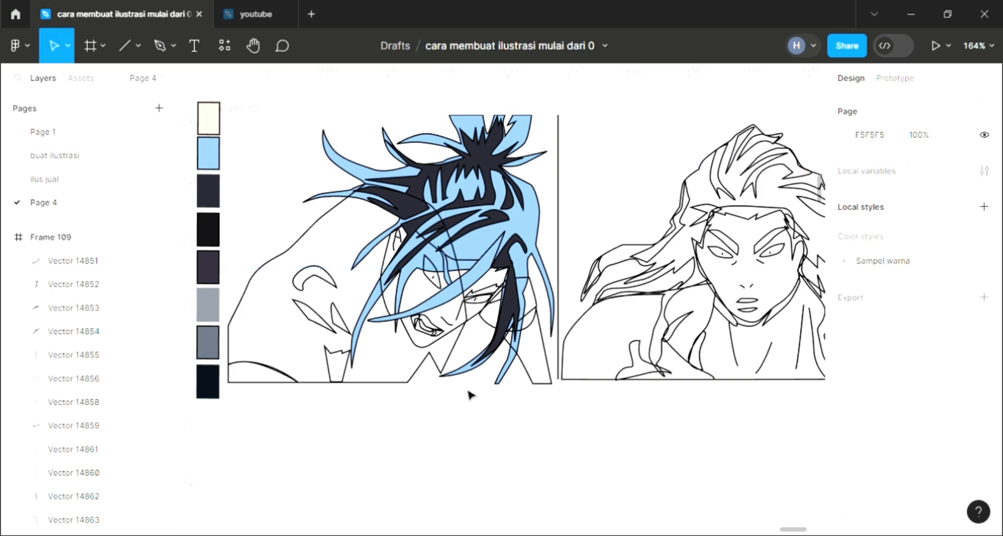
Step: Fill the jagged eyebrow next to the dark hair strand (Vector 14859) with light blue sampled from the hair
scroll(503, 299, "up", 1)
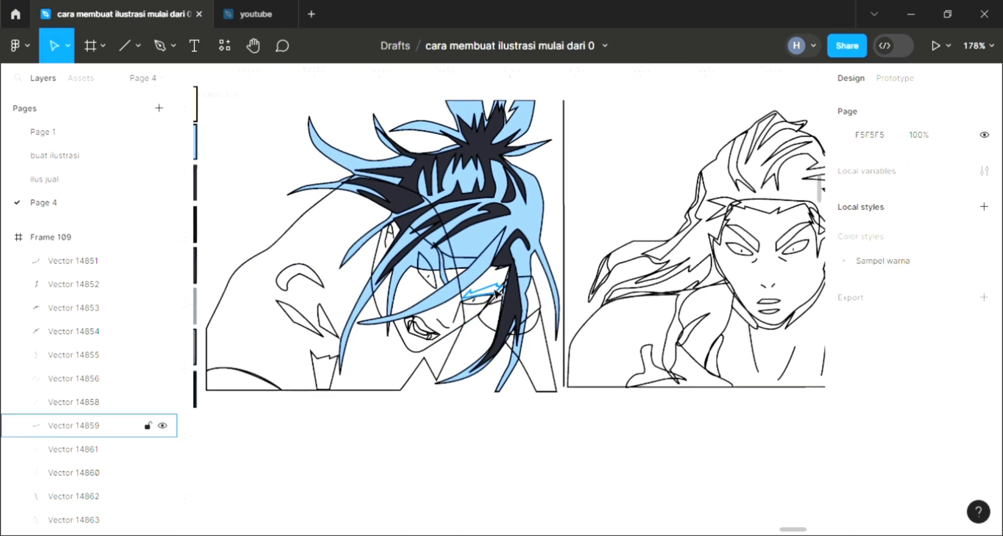
left_click(497, 295)
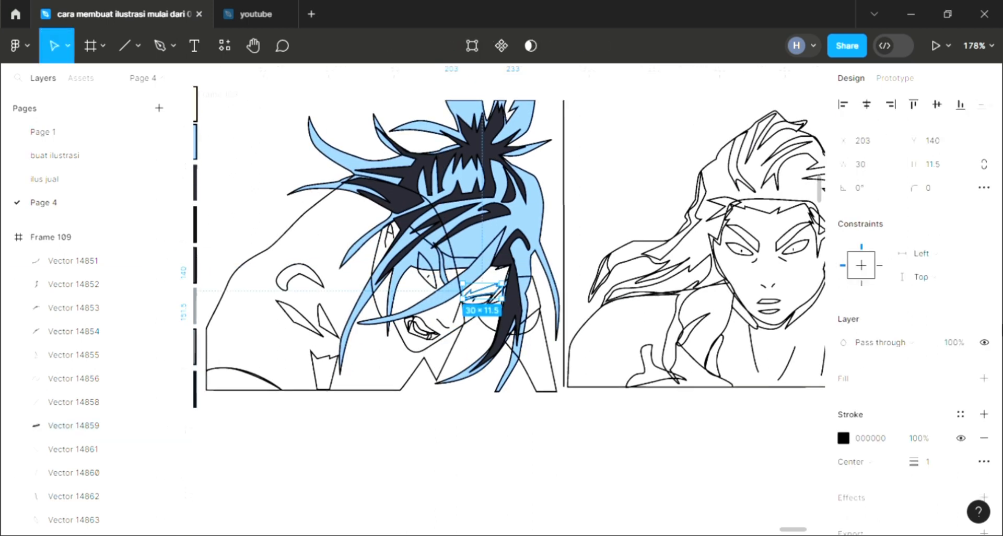
left_click(984, 379)
scroll(381, 314, "up", 2)
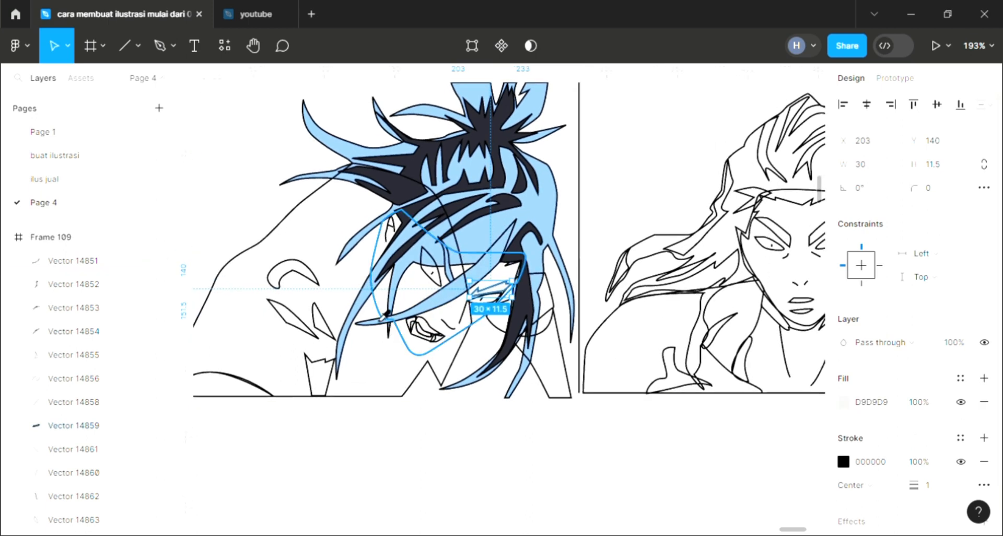
key("i")
left_click(753, 131)
left_click(439, 423)
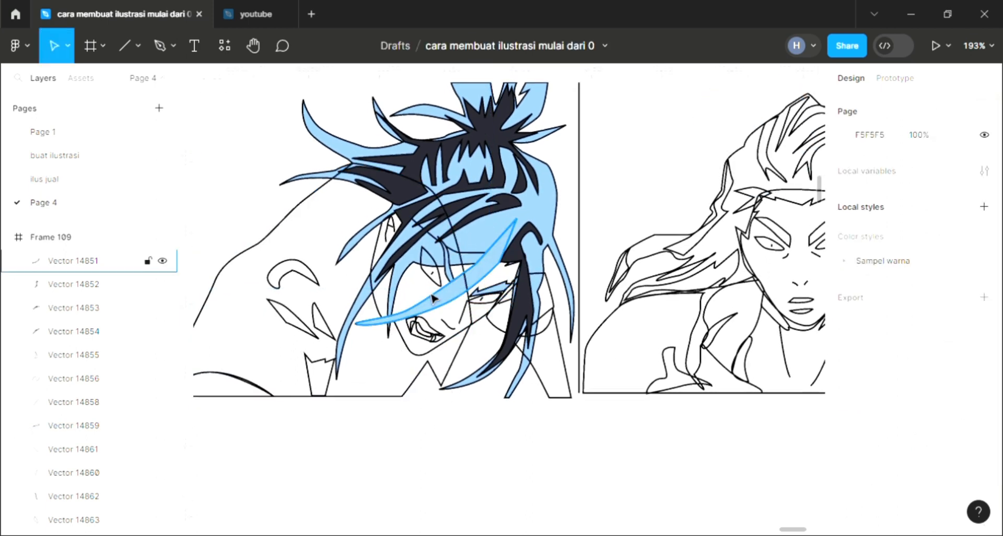
Step: Fill the eye shape beneath the forehead hair (Vector 14863) with white FFFFFF and send it to the back
left_click(431, 267)
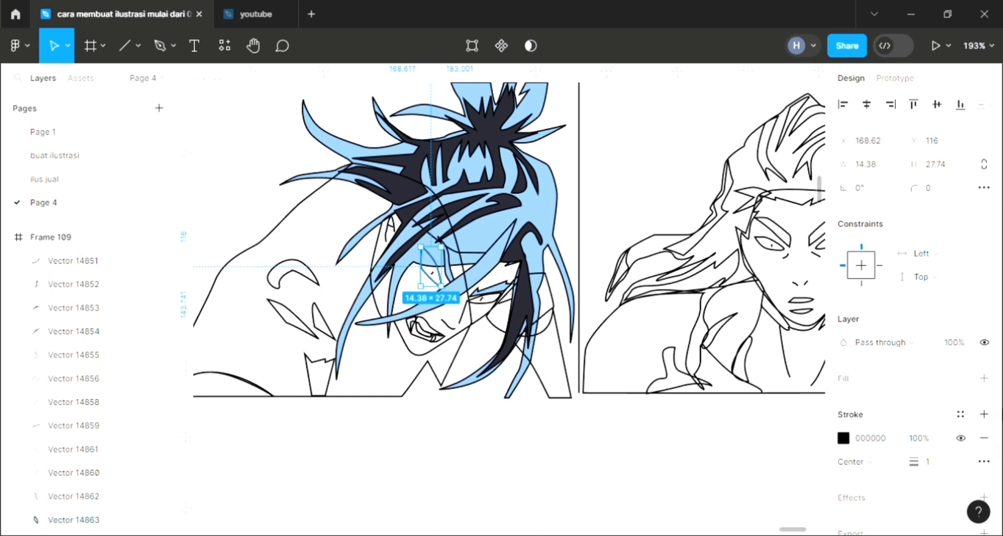
left_click(984, 379)
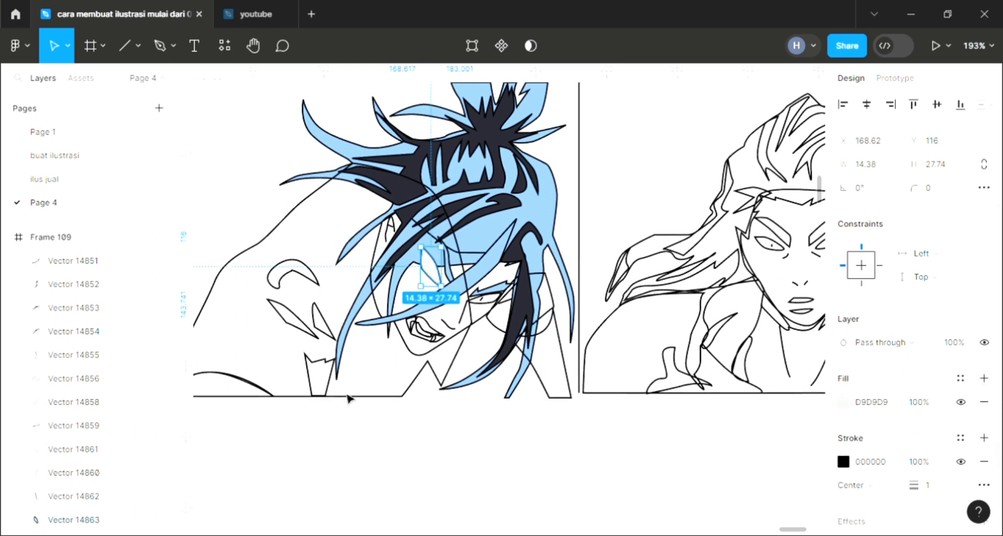
key("i")
left_click(407, 309)
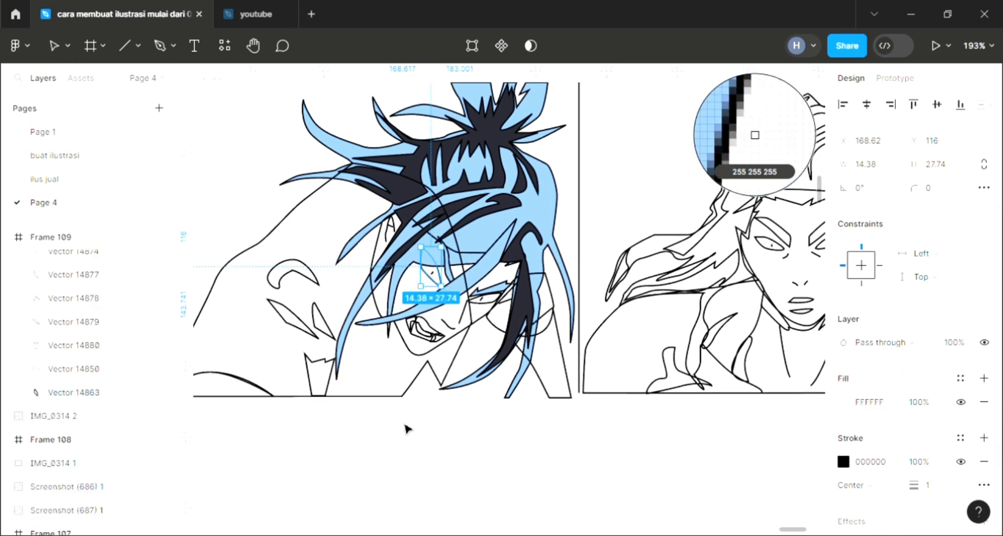
left_click(409, 443)
Step: Fill the eye shape under the blue eyebrow (Vector 14857) with white FFFFFF and send it to the back
left_click(491, 302)
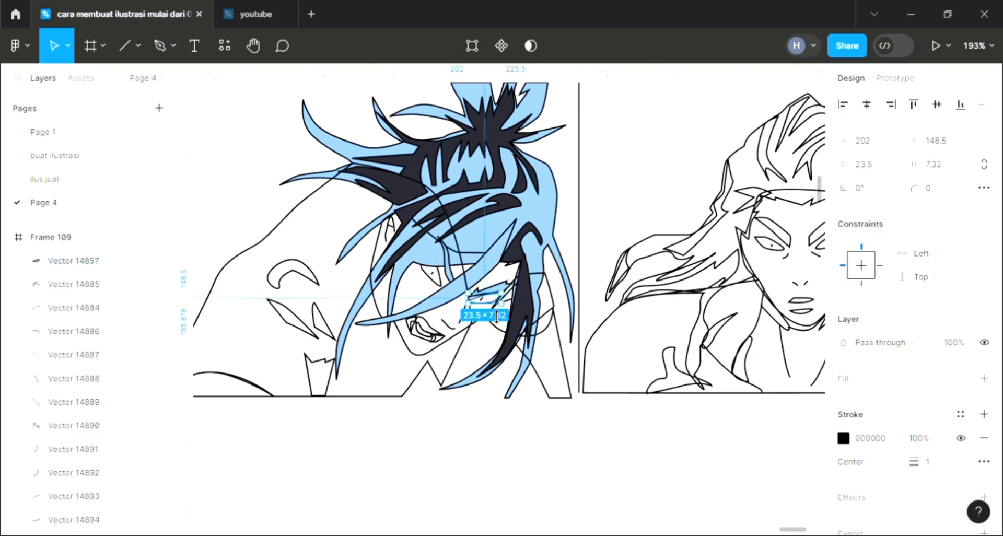
left_click(984, 378)
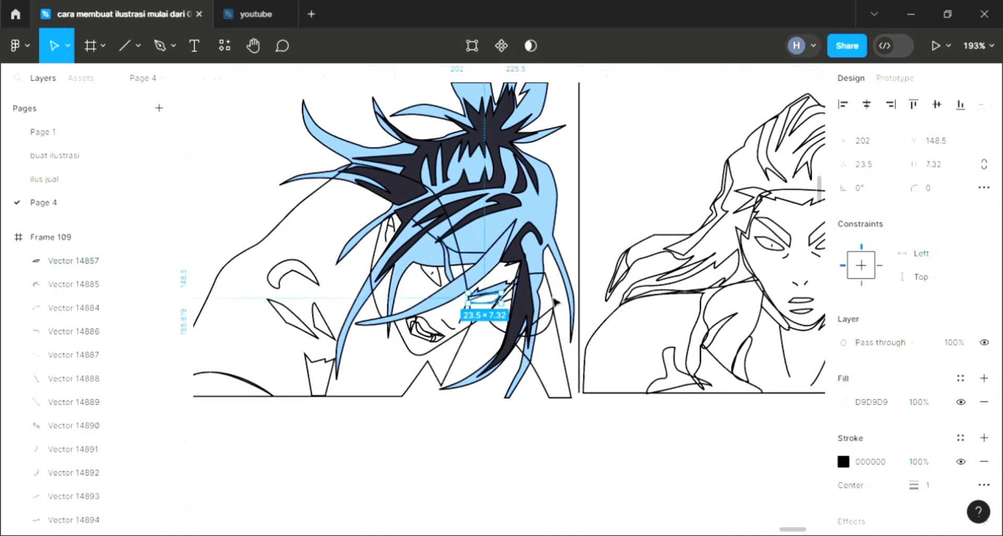
key("i")
left_click(421, 301)
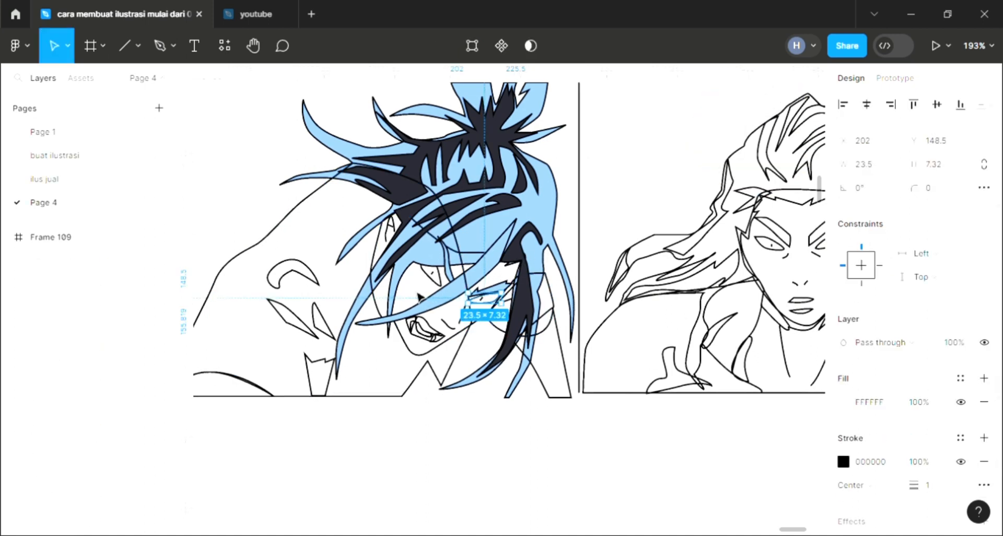
left_click(418, 472)
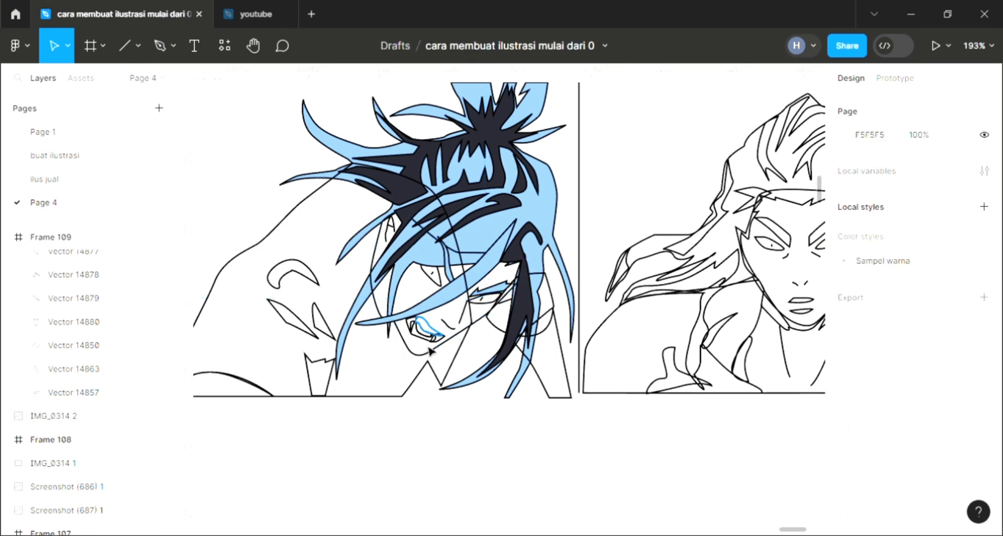
Step: Fill the upper shape of the open mouth (Vector 14865) with white FFFFFF
left_click(432, 337)
left_click(984, 378)
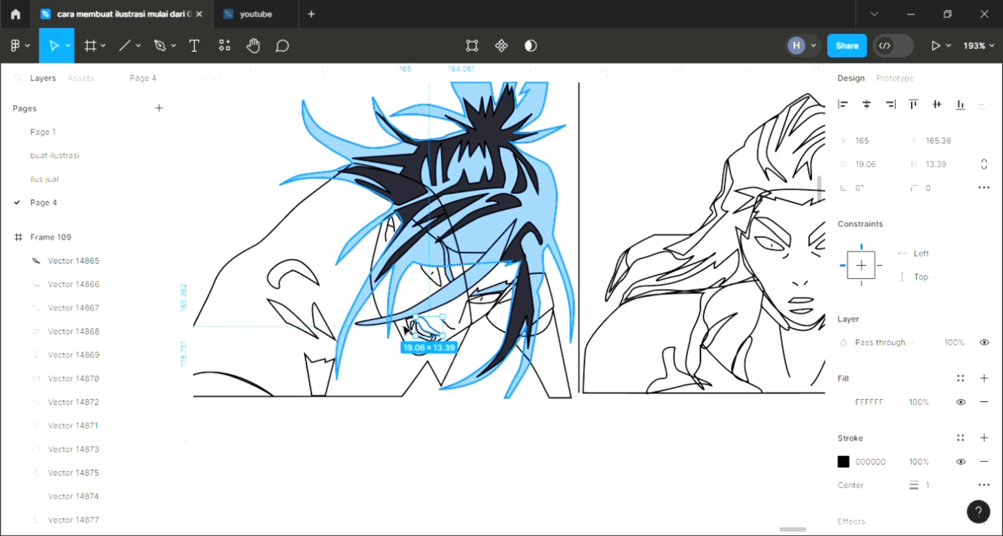
key("Escape")
left_click(426, 346)
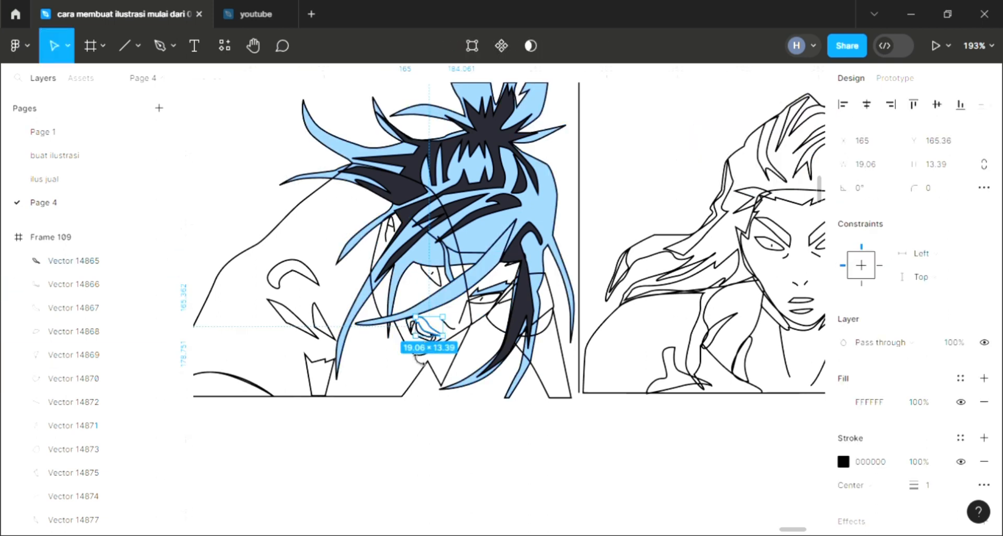
Step: Fill the lower shape of the open mouth (Vector 14866) with white FFFFFF sampled from the canvas
key("Escape")
left_click(430, 341)
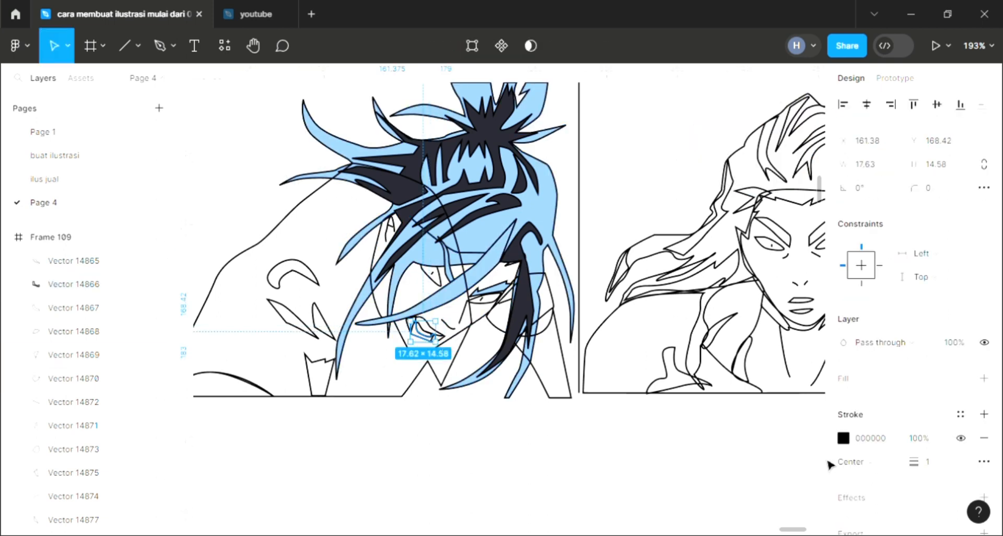
left_click(984, 378)
key("i")
left_click(388, 366)
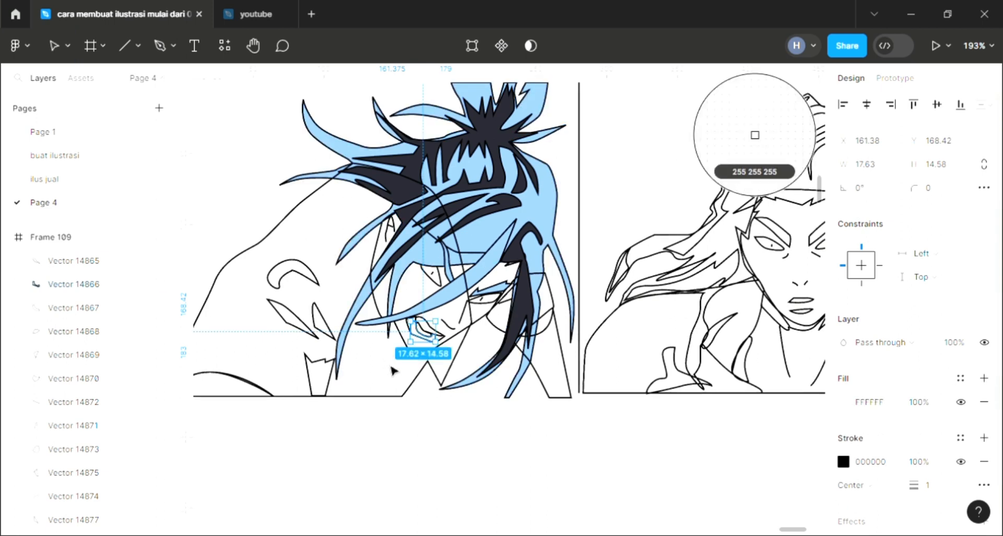
Step: Fill the small mouth-corner shape nearest the nose (Vector 14868) with dark 252630 sampled from the hair
scroll(403, 388, "up", 2)
left_click(439, 445)
left_click(453, 303)
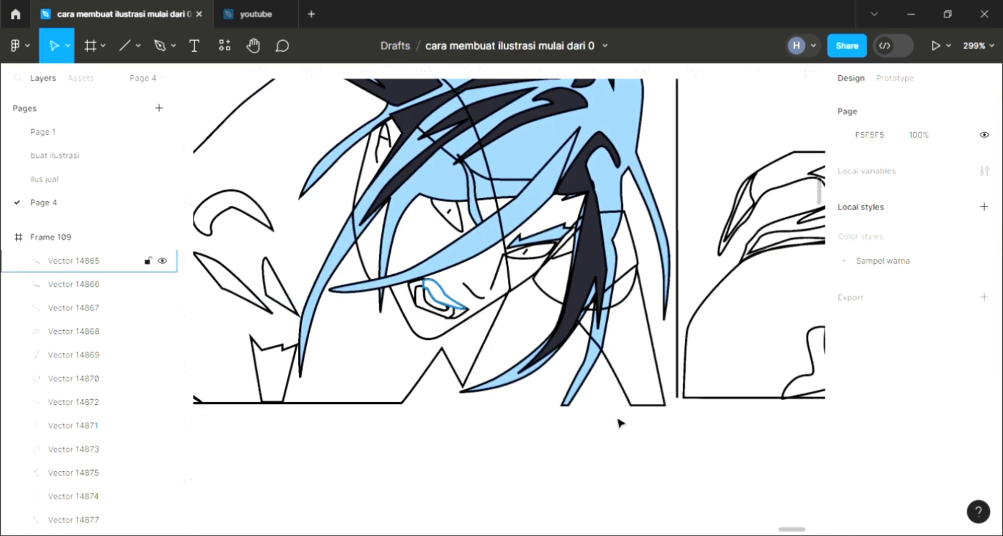
left_click(984, 379)
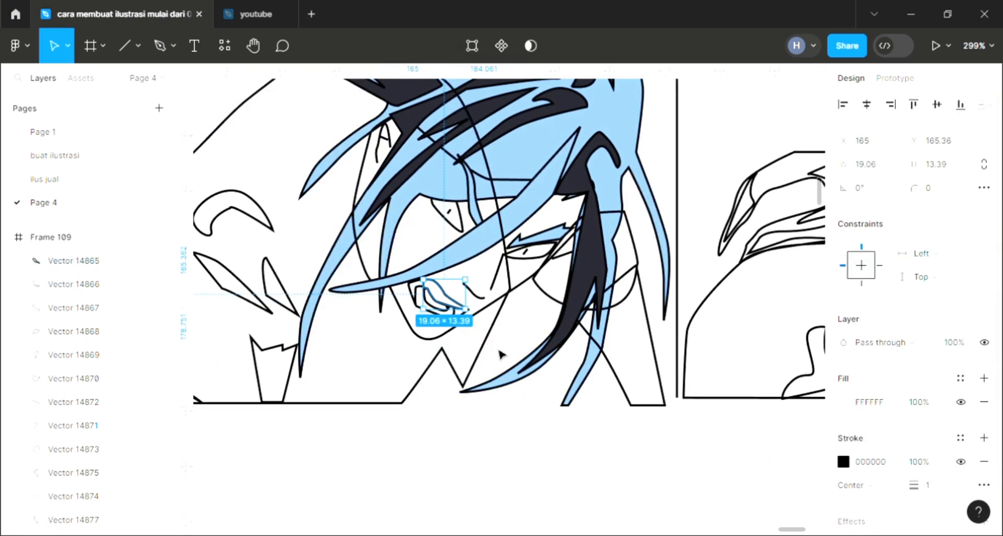
left_click(472, 323)
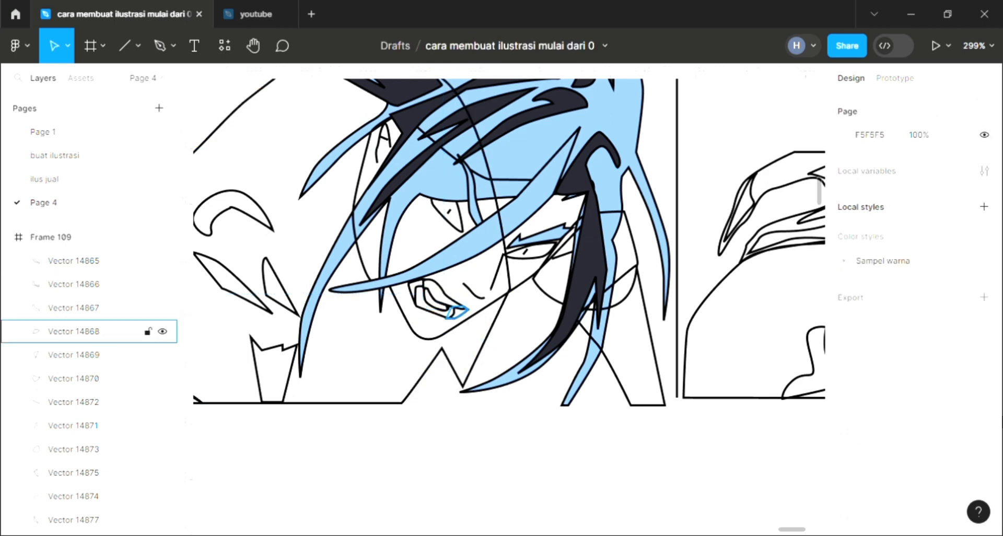
left_click(452, 312)
left_click(984, 378)
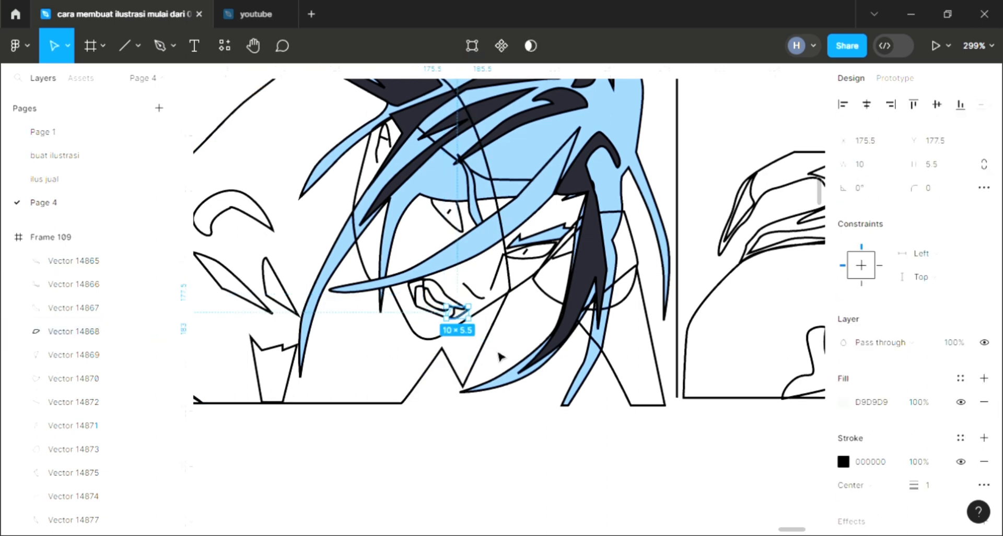
key("i")
left_click(483, 108)
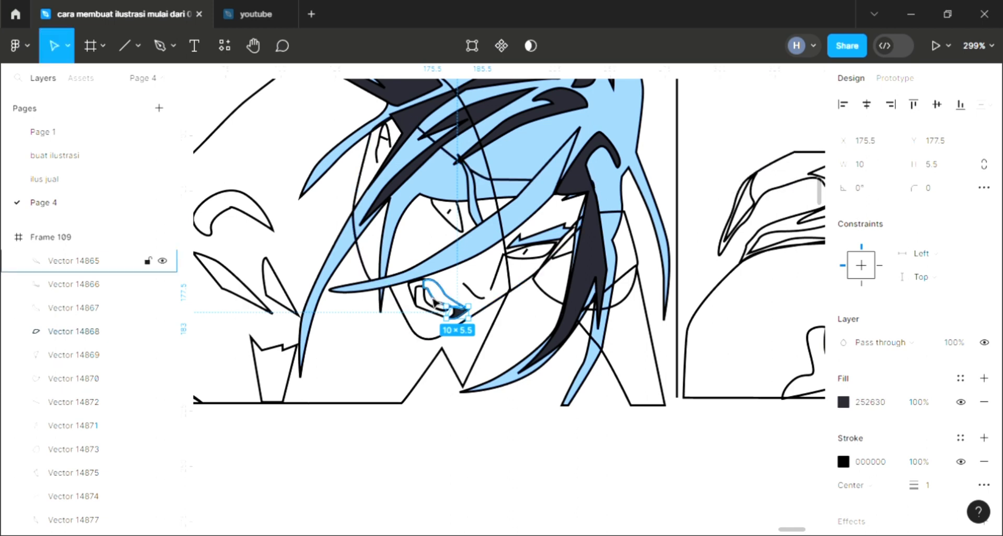
Step: Fill the opposite mouth-corner shape beneath the long blue strand (Vector 14869) with the dark colour sampled from the hair
left_click(417, 301)
left_click(984, 377)
key("i")
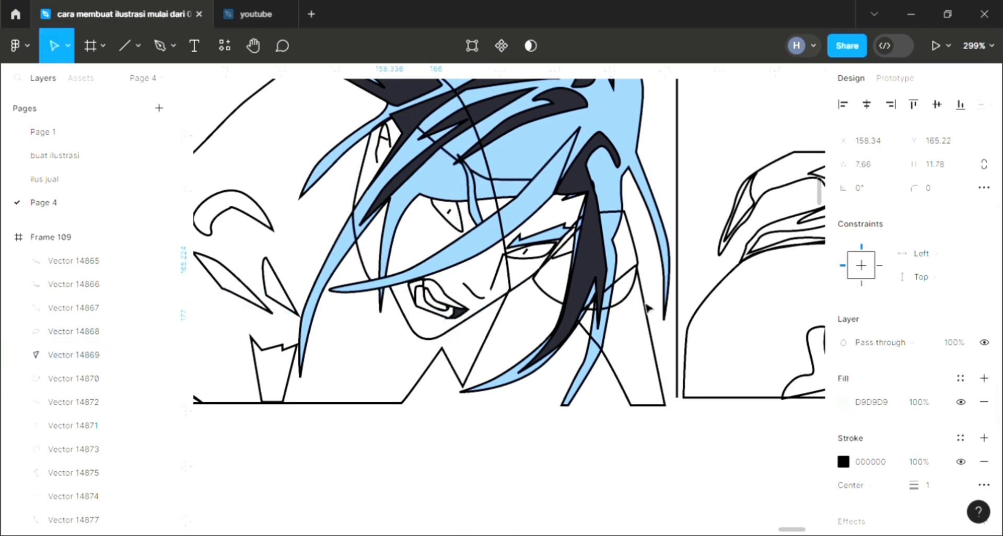
left_click(588, 261)
left_click(392, 351)
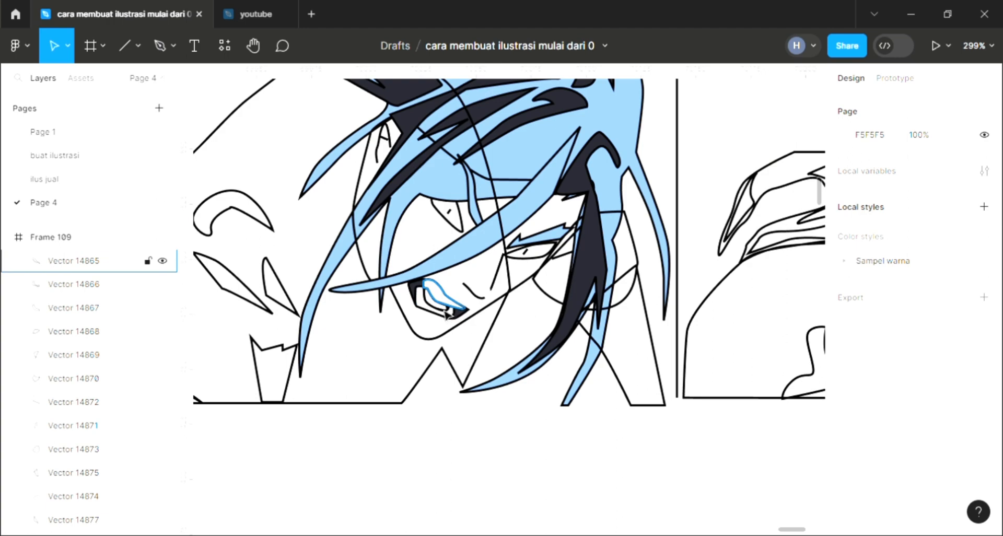
Step: Fill the curved shape inside the mouth, between the white areas (Vector 14867), with red F13939
scroll(446, 314, "up", 5)
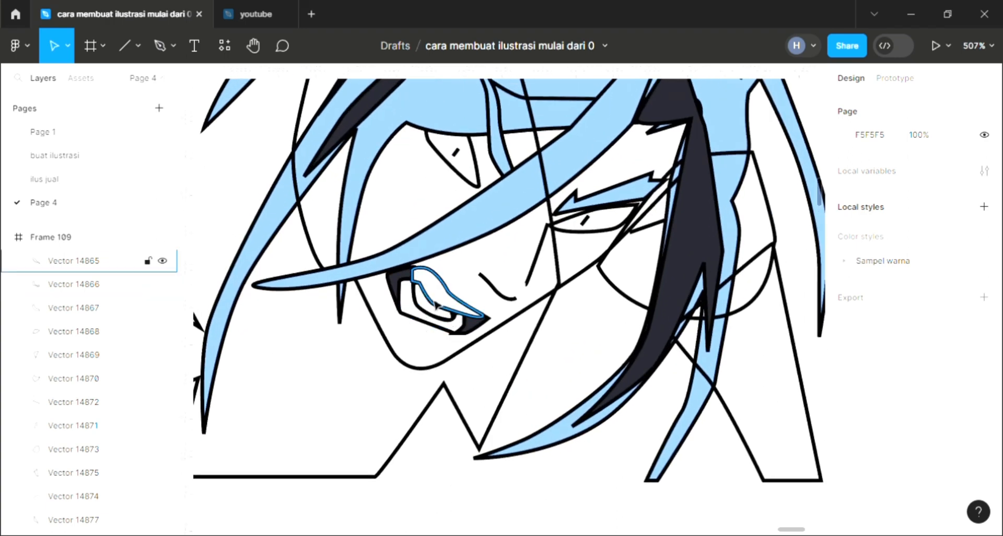
scroll(460, 318, "up", 5)
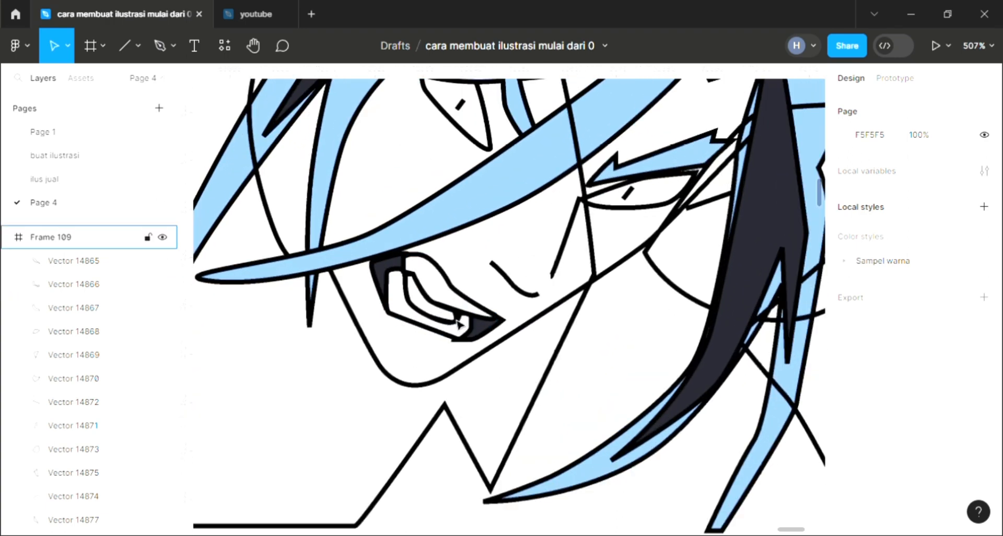
left_click(462, 321)
scroll(460, 318, "down", 8)
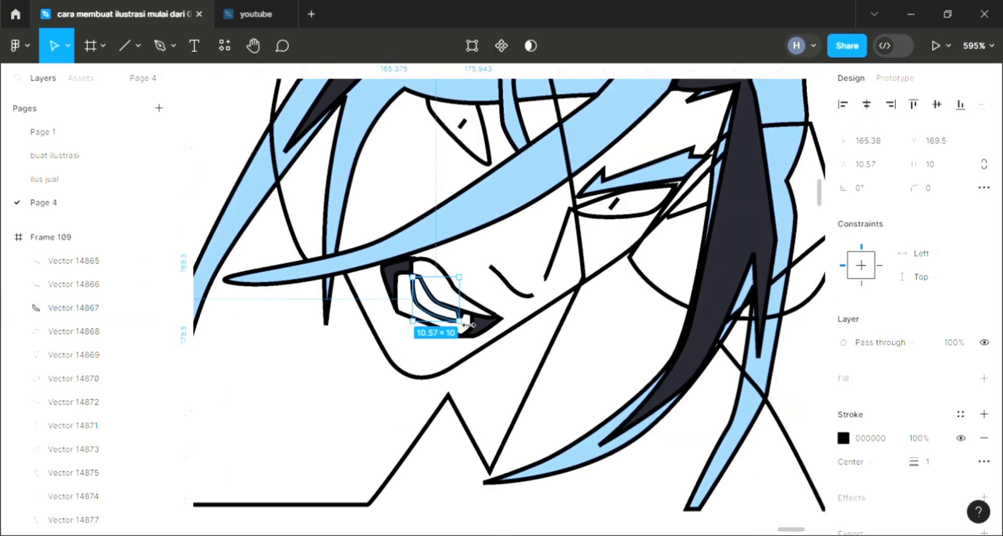
left_click(984, 378)
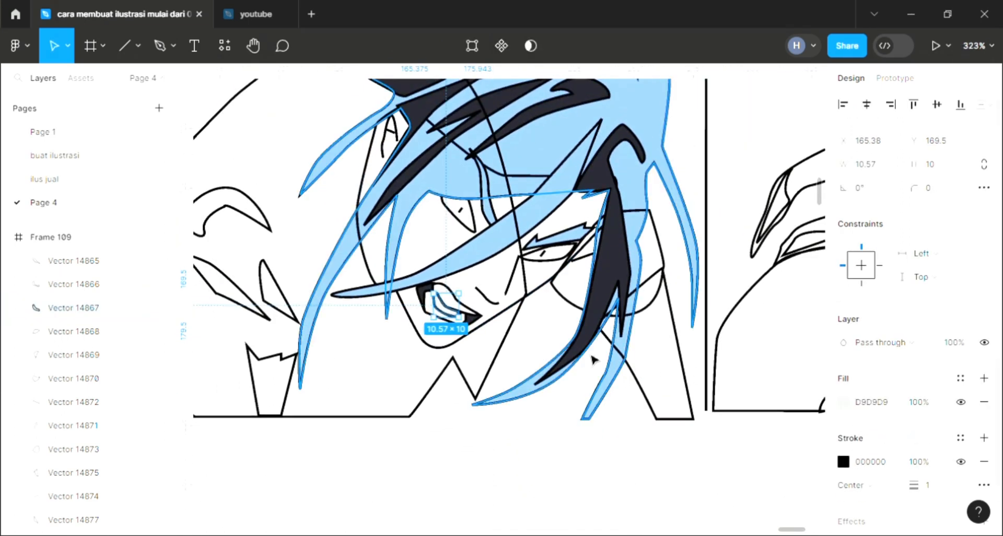
key("i")
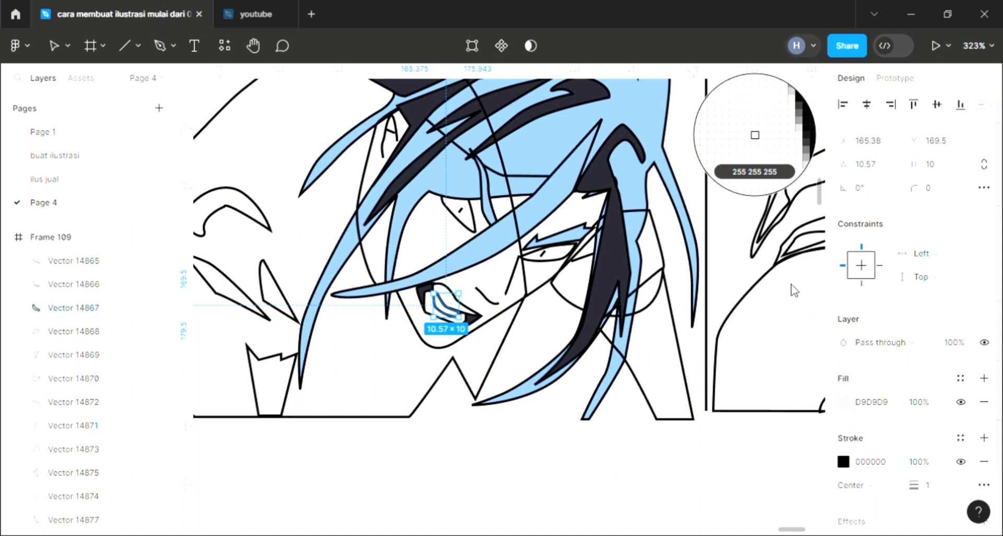
key("Escape")
left_click(784, 165)
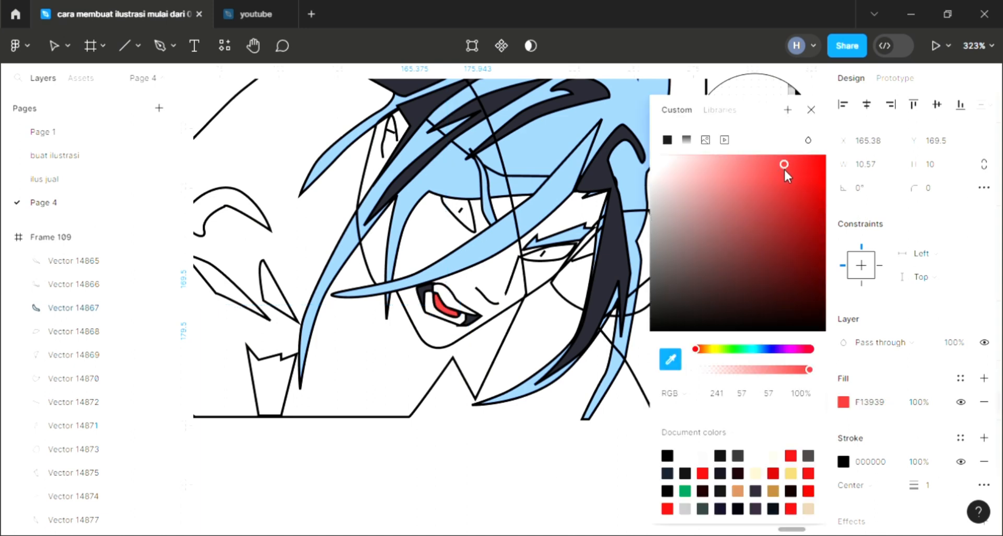
left_click(807, 140)
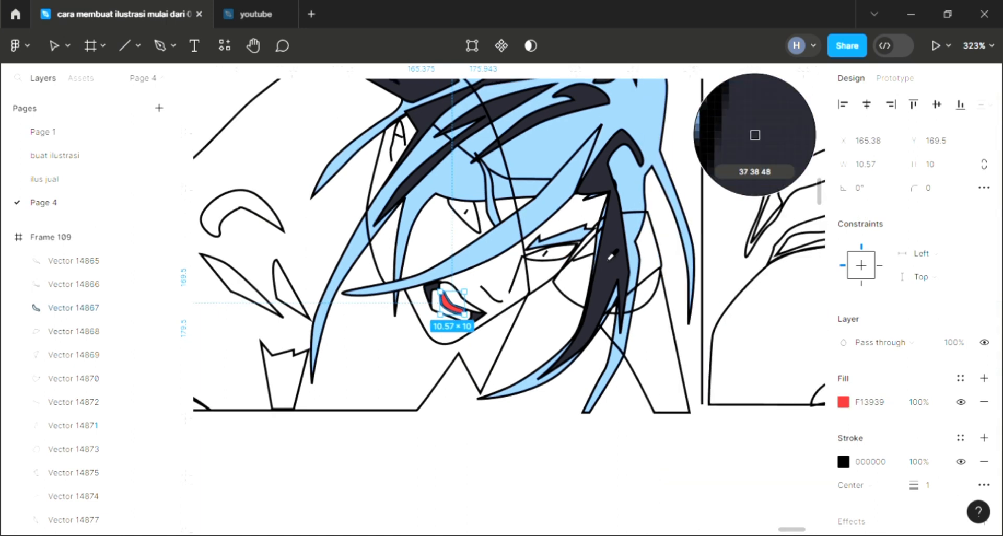
scroll(611, 256, "down", 5)
key("Escape")
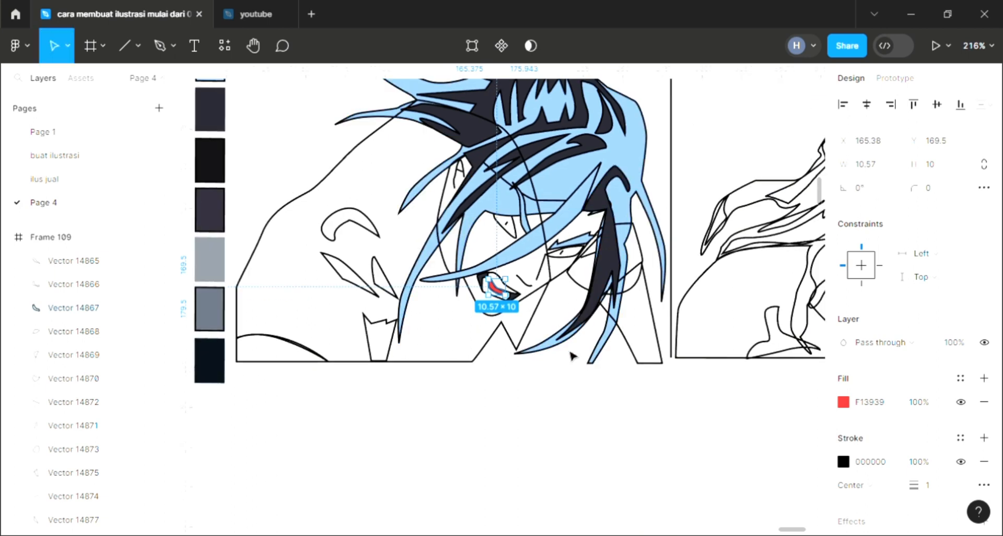
left_click(557, 422)
Step: Fill the face outline (Vector 14870) with skin tone FFE2D3 sampled from the cream swatch and send it to the back
scroll(557, 418, "up", 3)
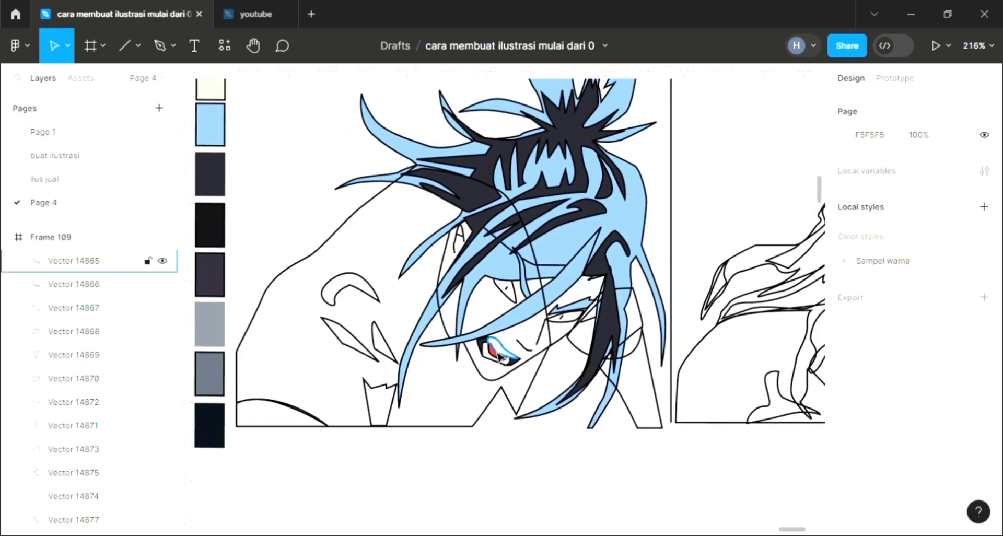
left_click(495, 388)
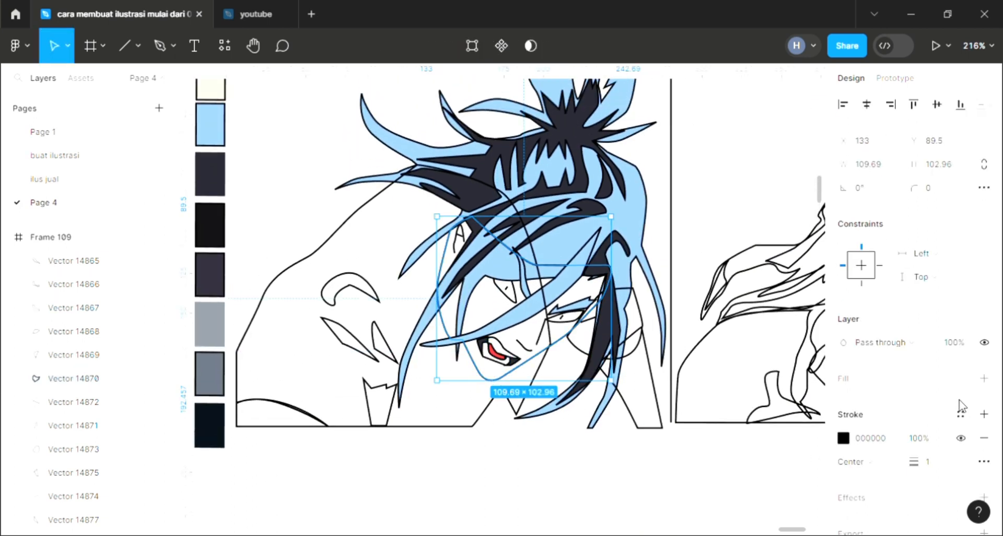
left_click(984, 378)
scroll(253, 352, "up", 2)
key("i")
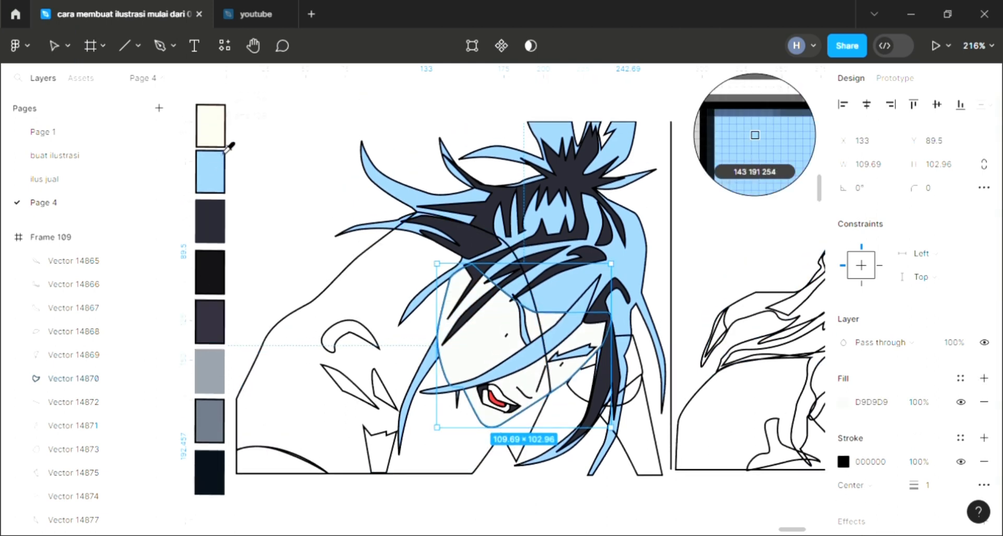
left_click(220, 140)
key("[")
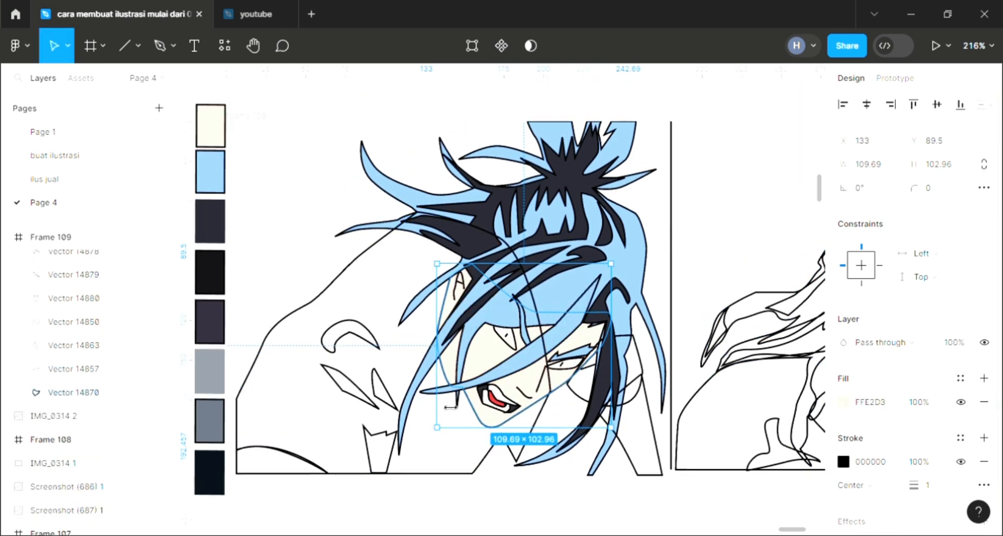
left_click(553, 505)
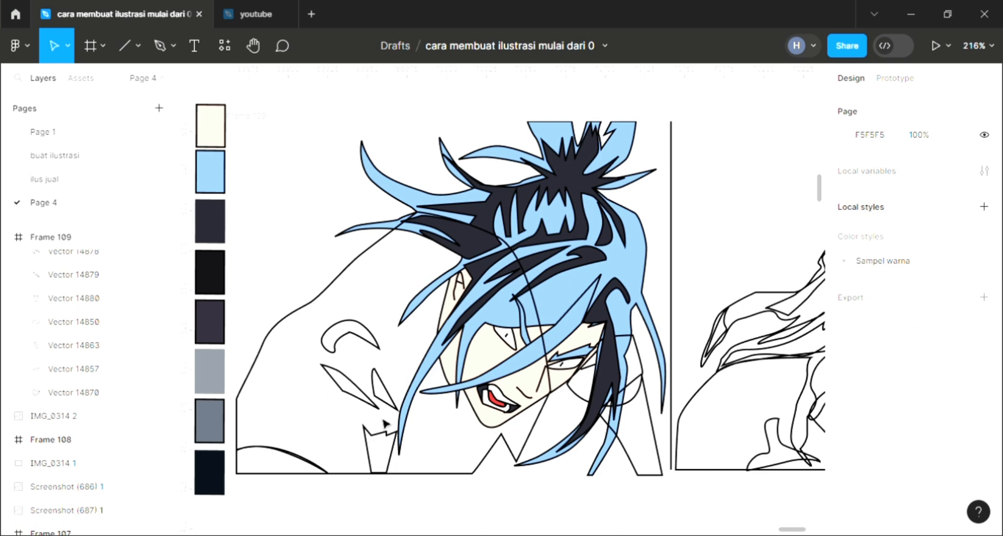
Step: Fill the curved crescent marking on the clothing (Vector 14878) with dark 252630 sampled from the dark swatch
left_click(378, 347)
left_click(984, 378)
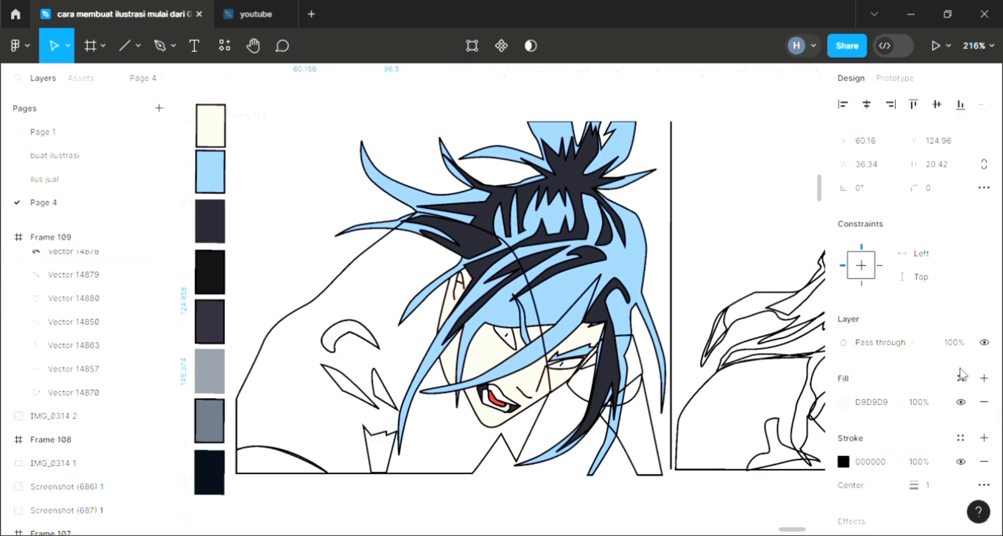
key("i")
left_click(210, 221)
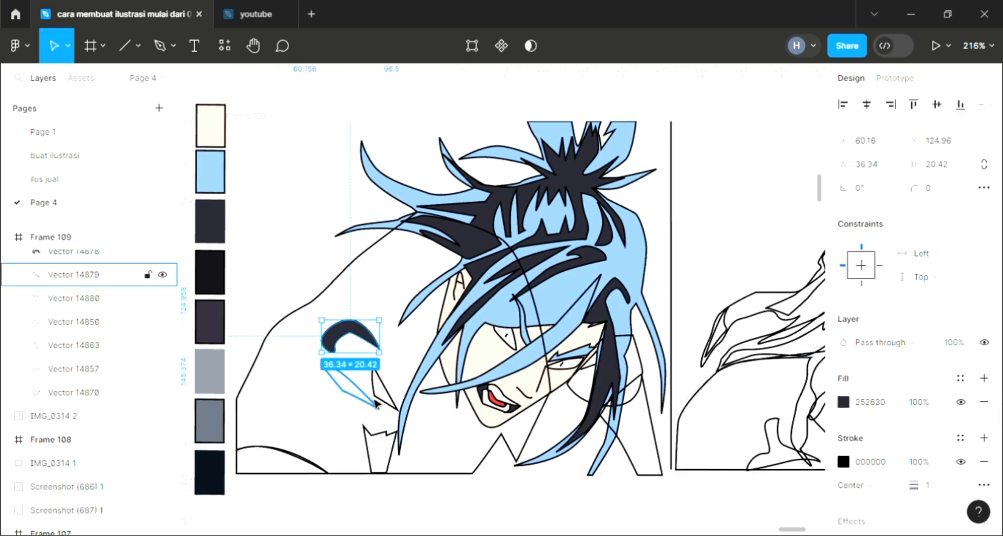
Step: Fill the long diagonal marking below the crescent (Vector 14879) with dark 252630 sampled from the dark swatch
left_click(73, 274)
left_click(985, 377)
key("i")
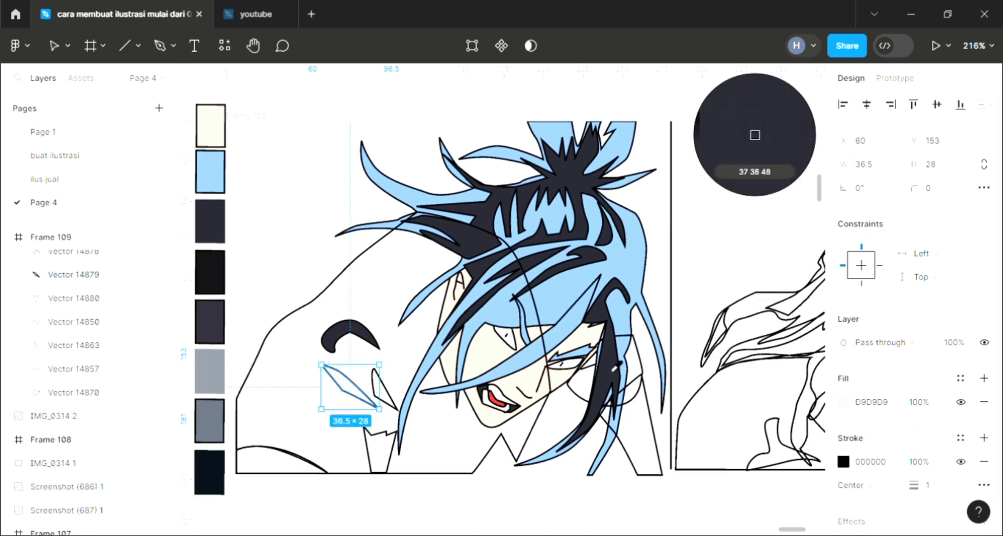
left_click(210, 221)
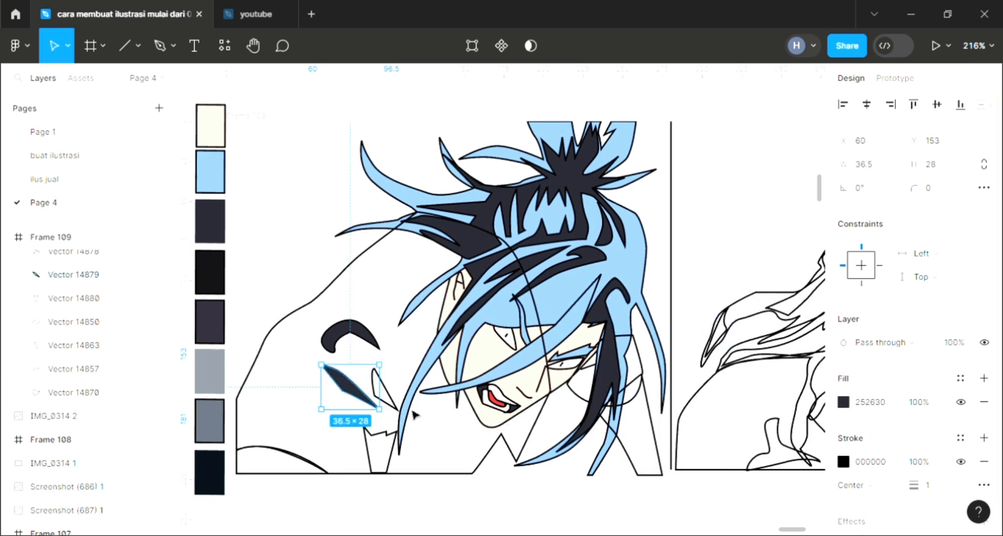
Step: Fill the narrow pointed marking beside the diagonal one (Vector 14877) with dark 252630 sampled from the dark swatch
left_click(397, 412)
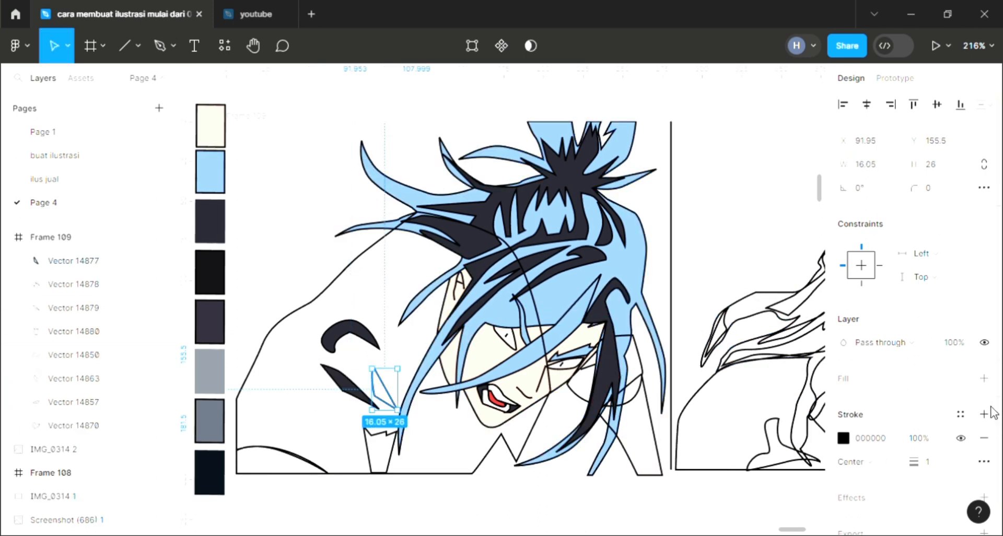
left_click(986, 378)
key("i")
left_click(210, 221)
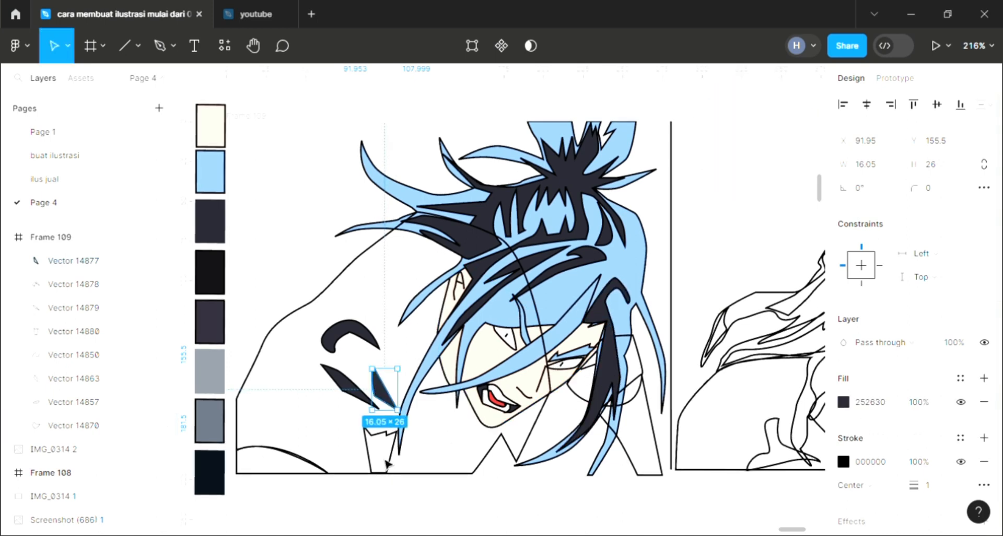
Step: Fill the jagged-topped marking at the lower edge of the clothing (Vector 14880) with the same sampled dark colour
left_click(386, 463)
left_click(983, 379)
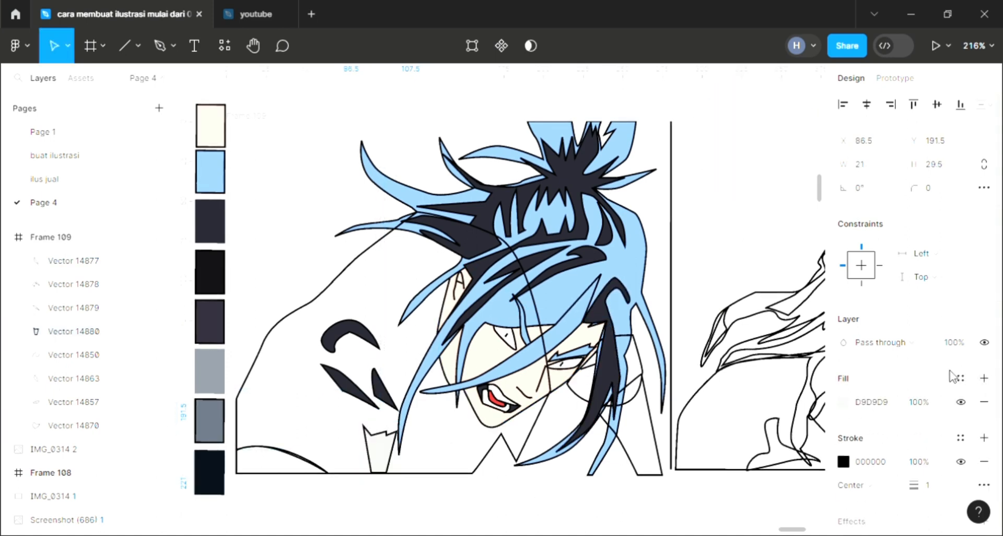
key("i")
left_click(626, 451)
left_click(598, 517)
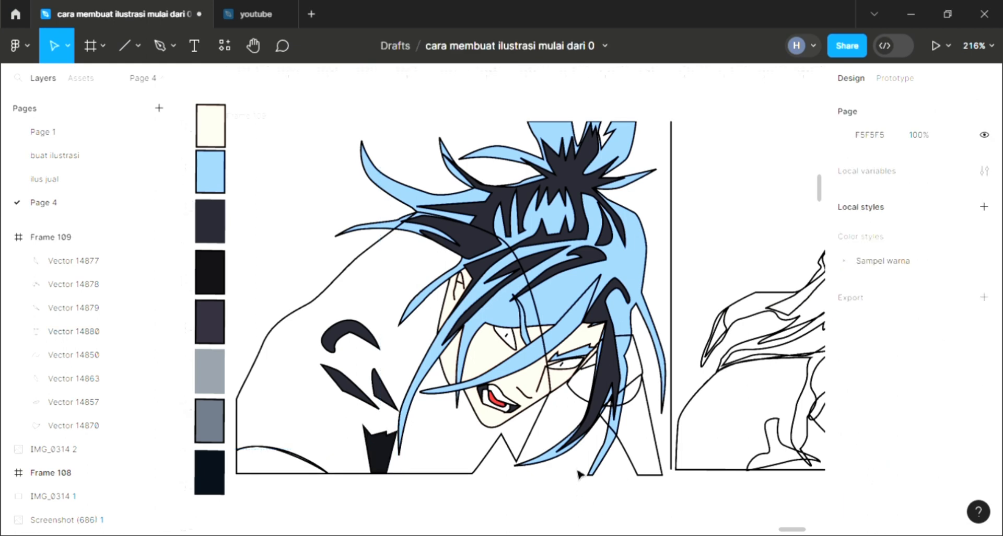
Step: Fill the arm shape behind the hanging hair strands (Vector 14875) with skin tone FFE2D3 sampled from the face
left_click(636, 464)
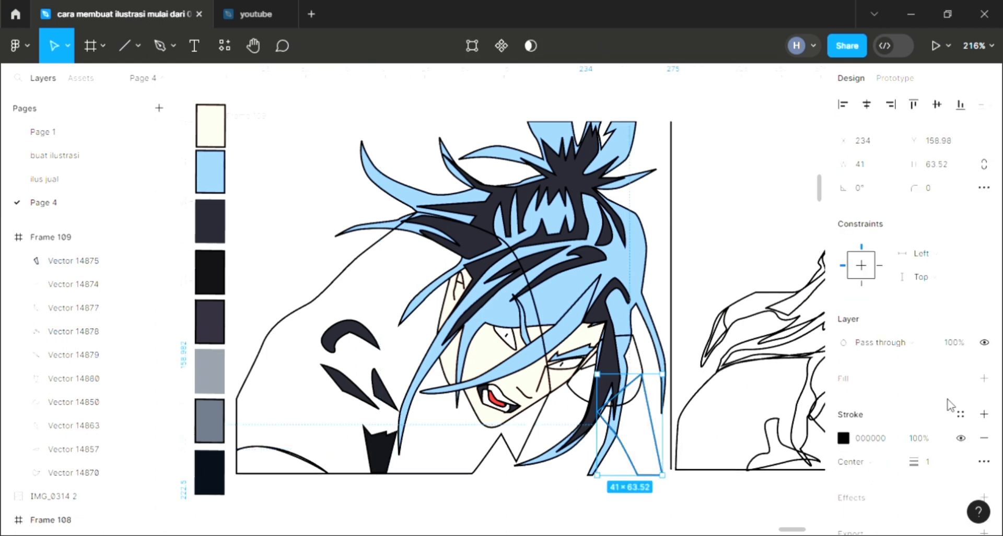
left_click(983, 378)
key("i")
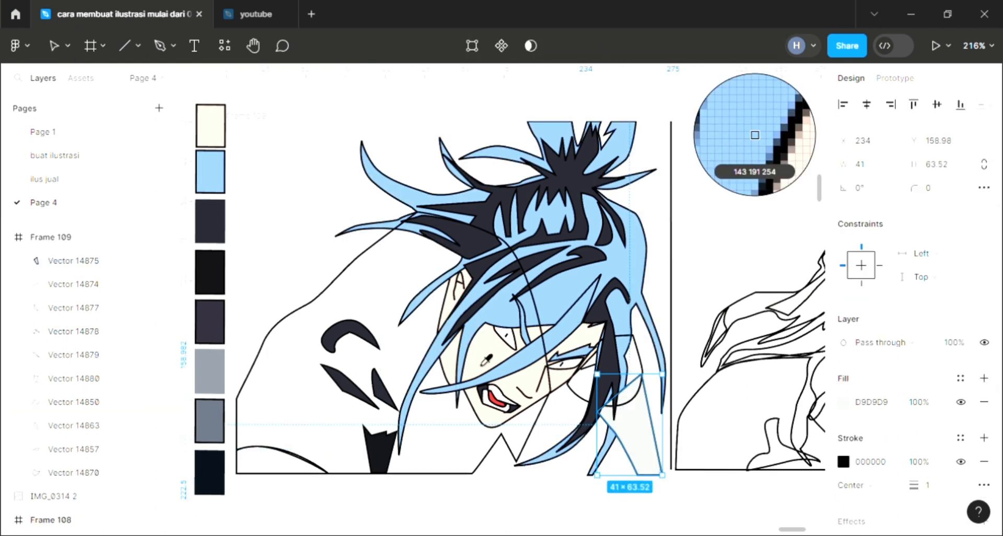
left_click(494, 417)
scroll(499, 431, "down", 3)
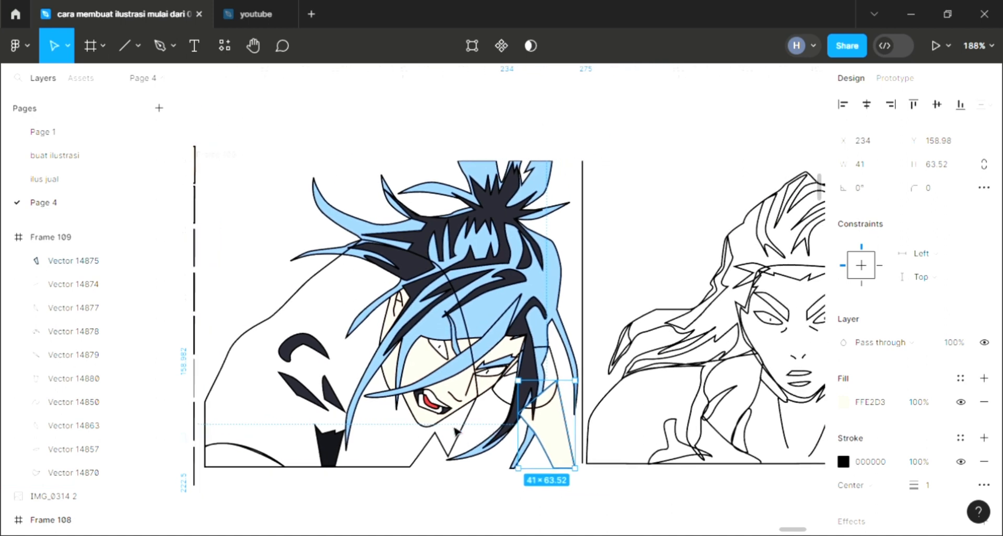
Step: Change the fill of the face shape (Vector 14870) to the deeper skin tone FFD1BA
left_click(453, 425)
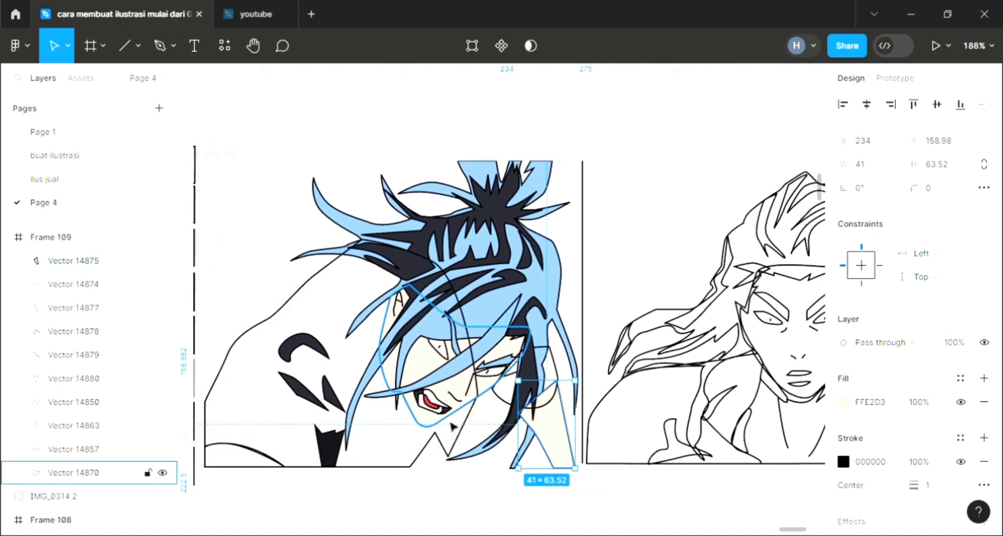
left_click(846, 401)
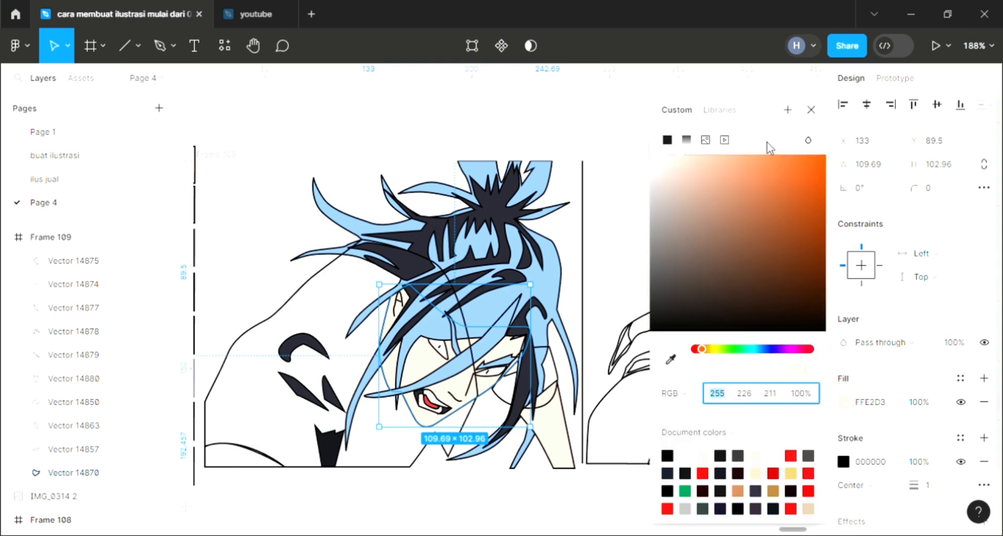
left_click(698, 165)
left_click(811, 110)
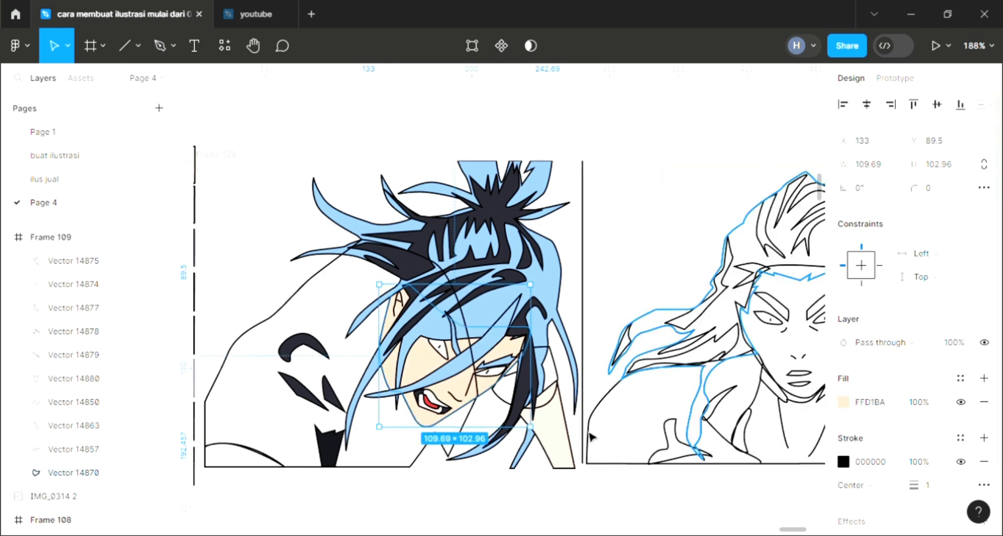
Step: Fill the arm shape (Vector 14875) with skin tone FFD1BA sampled from the face
left_click(574, 446)
key("i")
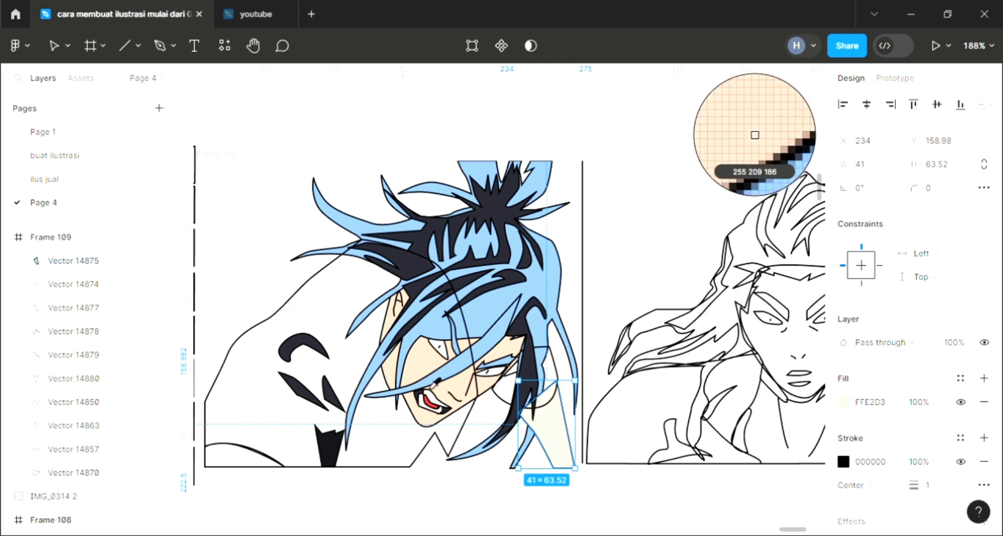
left_click(436, 383)
left_click(443, 504)
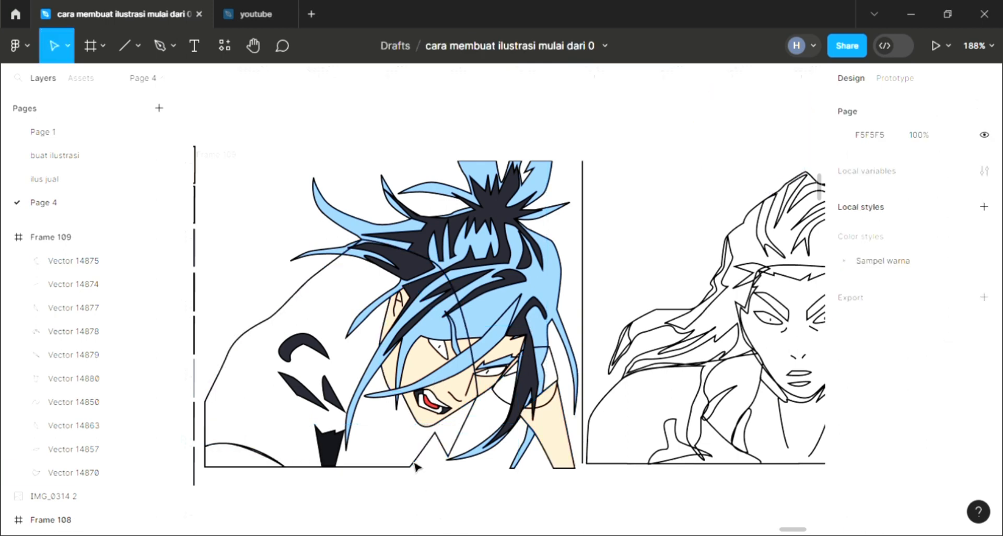
Step: Fill the large clothing shape (Vector 14876) with light blue 8FBFFE sampled from the hair and send it to the back
left_click(273, 332)
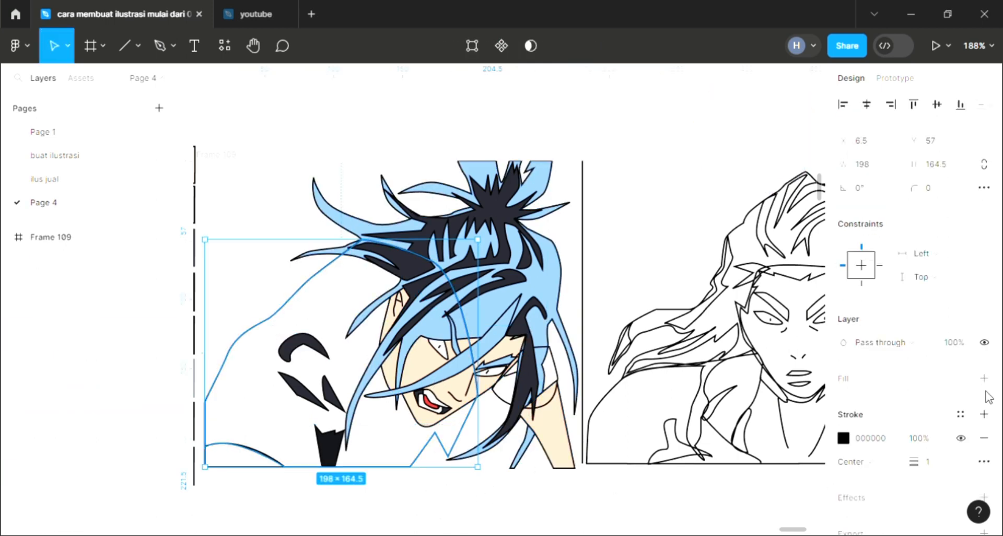
left_click(984, 378)
key("i")
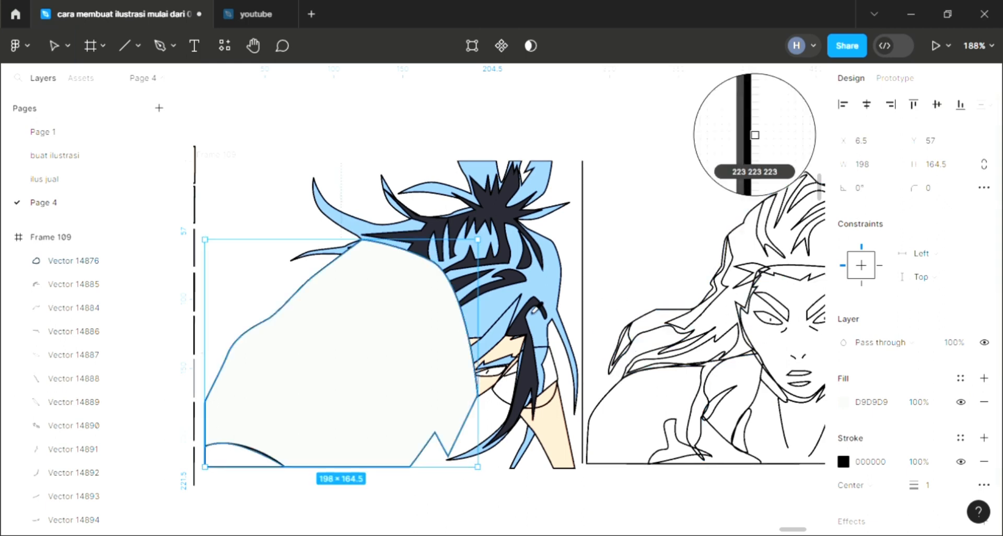
left_click(533, 302)
key("bracketleft")
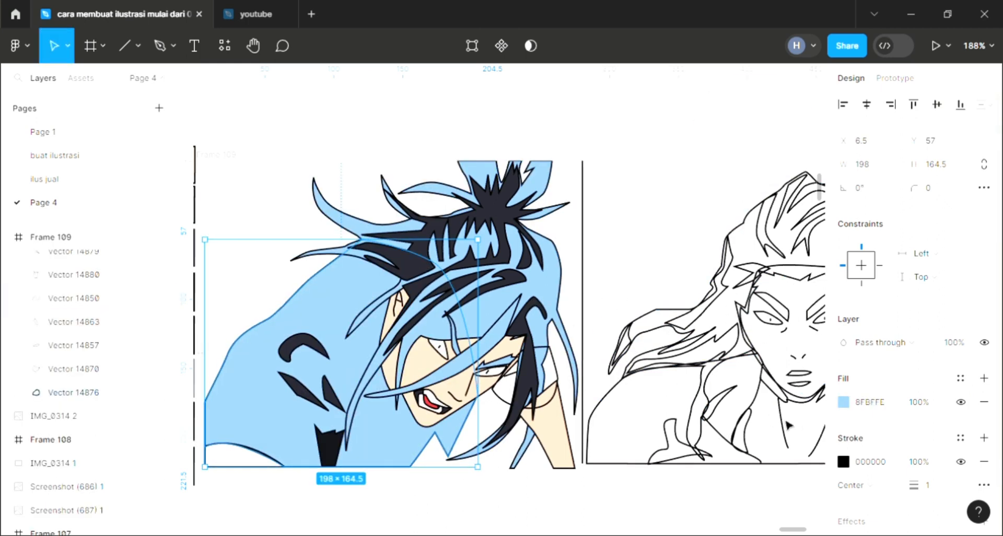
Step: Change the clothing shape's fill to the stronger blue 63A6FF
left_click(843, 402)
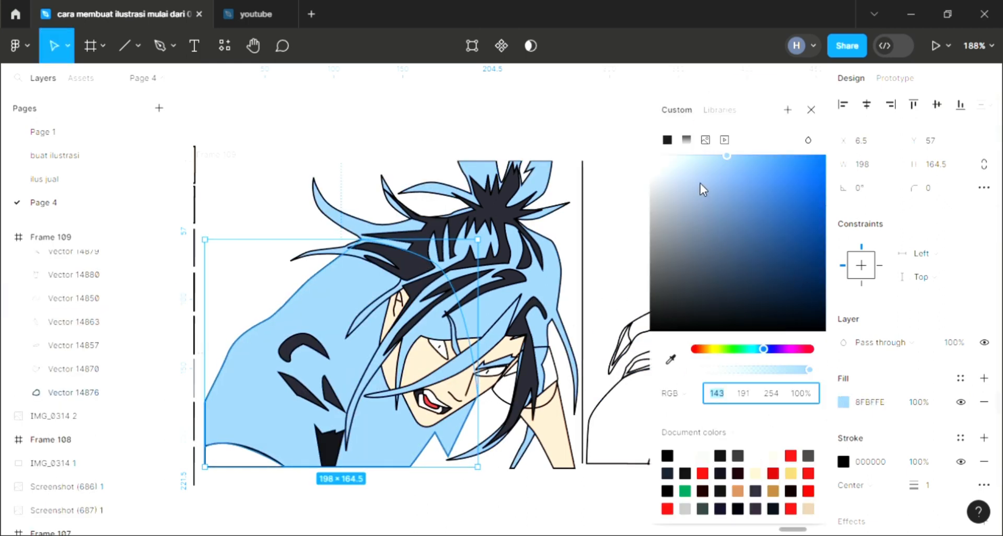
left_click(758, 158)
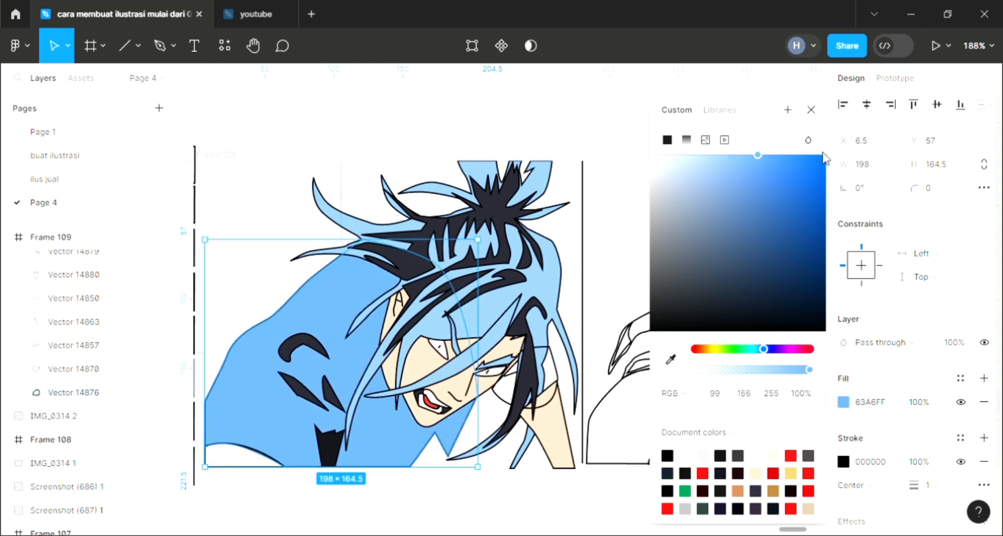
left_click(812, 110)
scroll(726, 220, "down", 2)
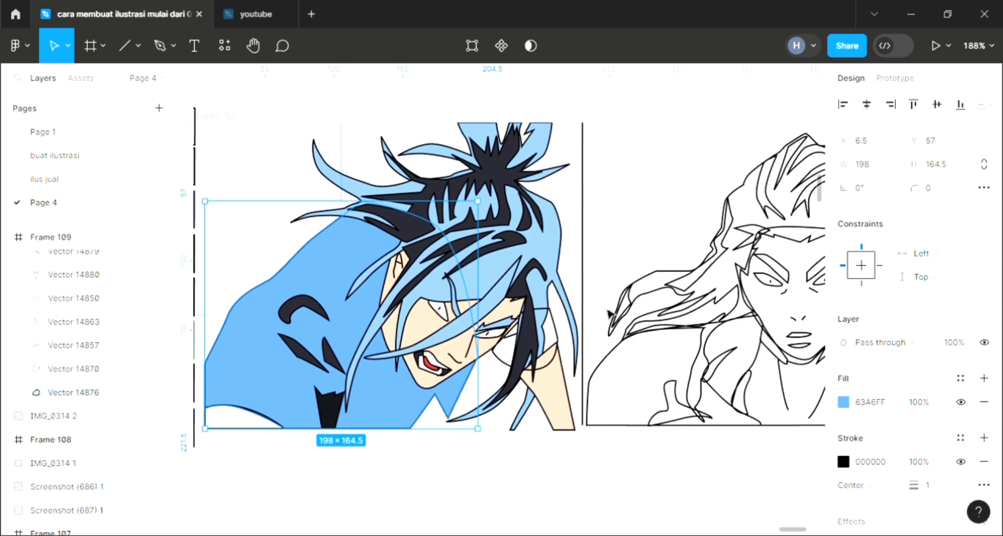
scroll(487, 333, "down", 1)
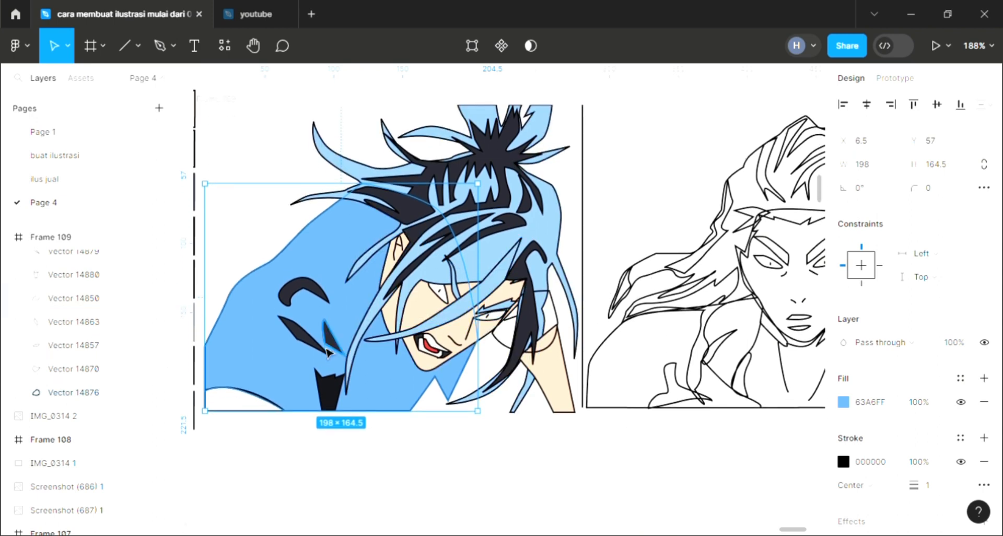
Step: Try sending the light-blue hair shape (Vector 14850) to the back of the layer order, and undo the reordering
left_click(302, 262)
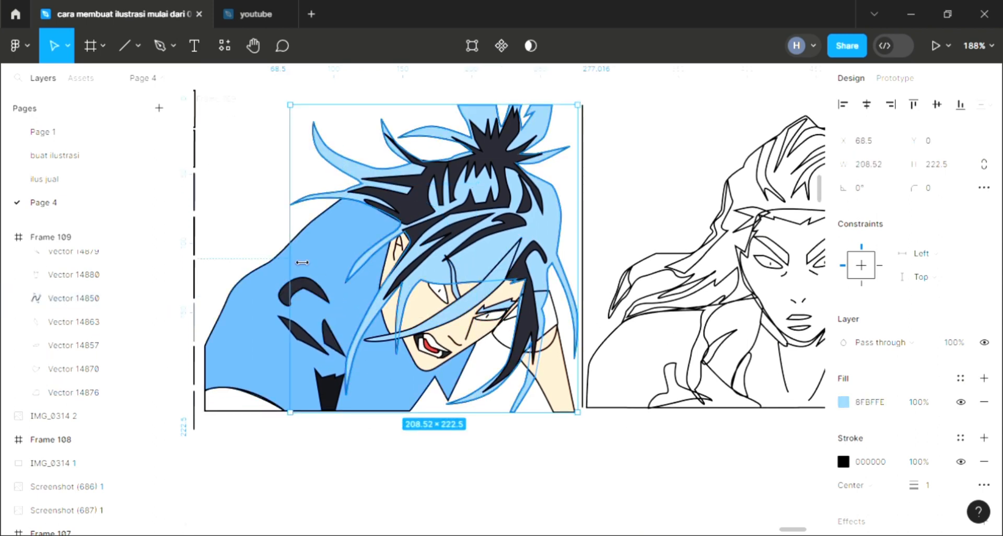
key("ctrl+shift+bracketleft")
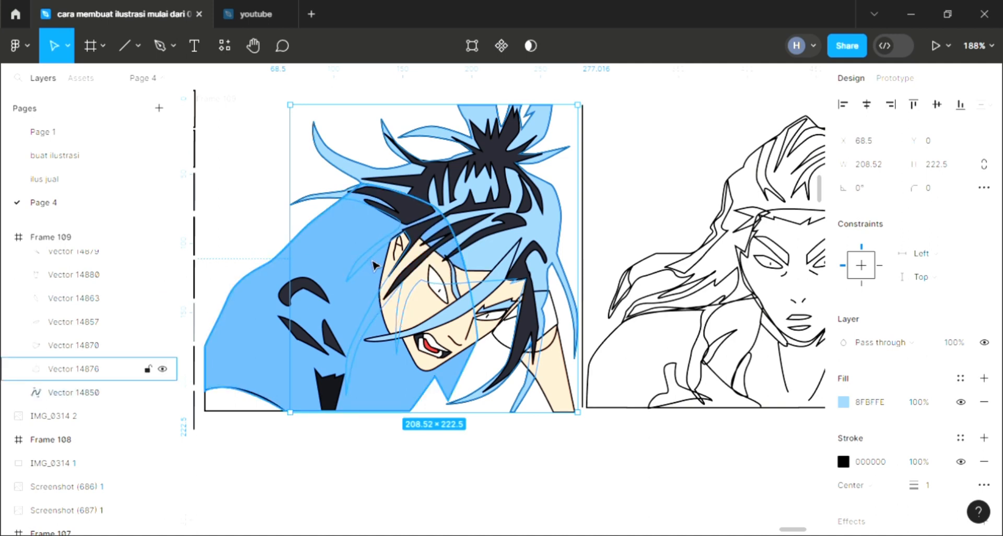
key("ctrl+z")
left_click(508, 470)
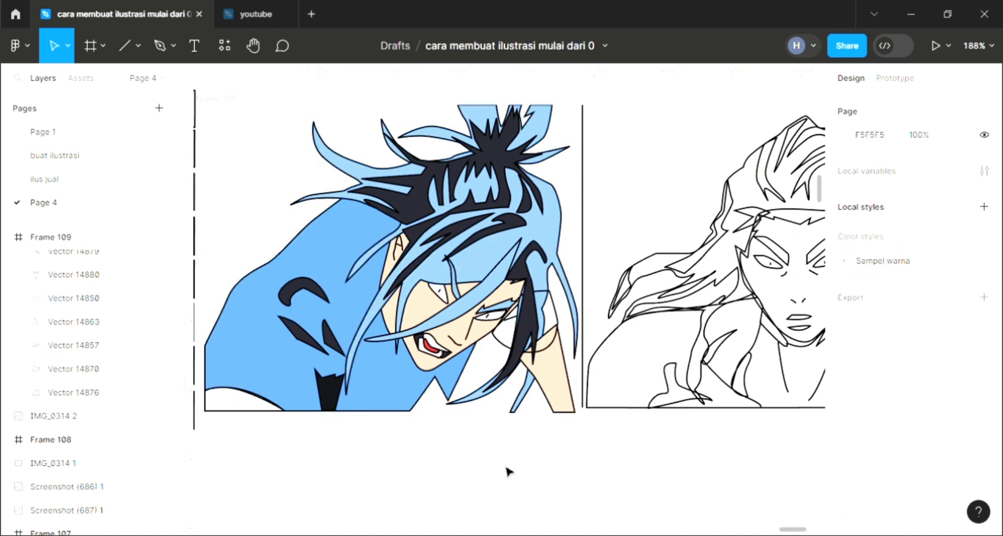
left_click(252, 302)
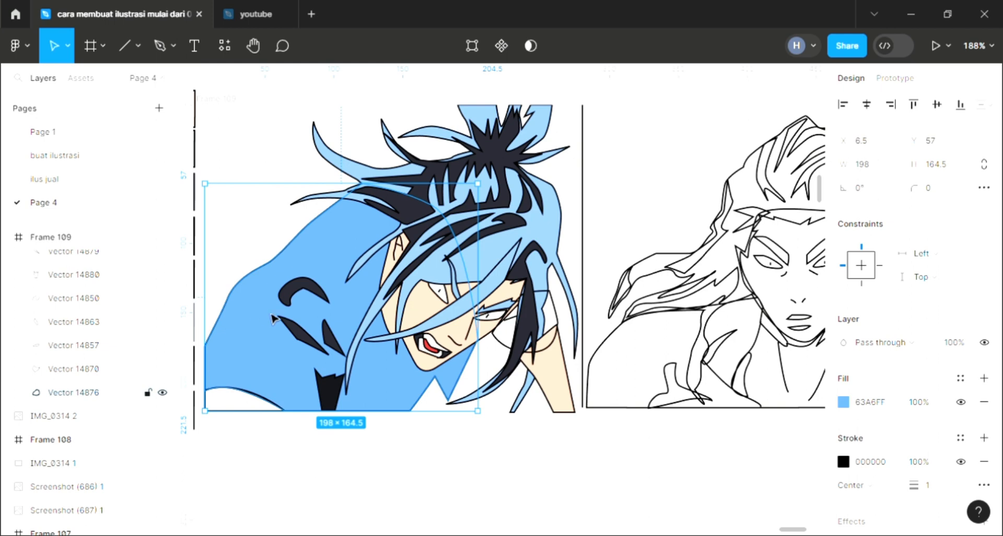
left_click(453, 460)
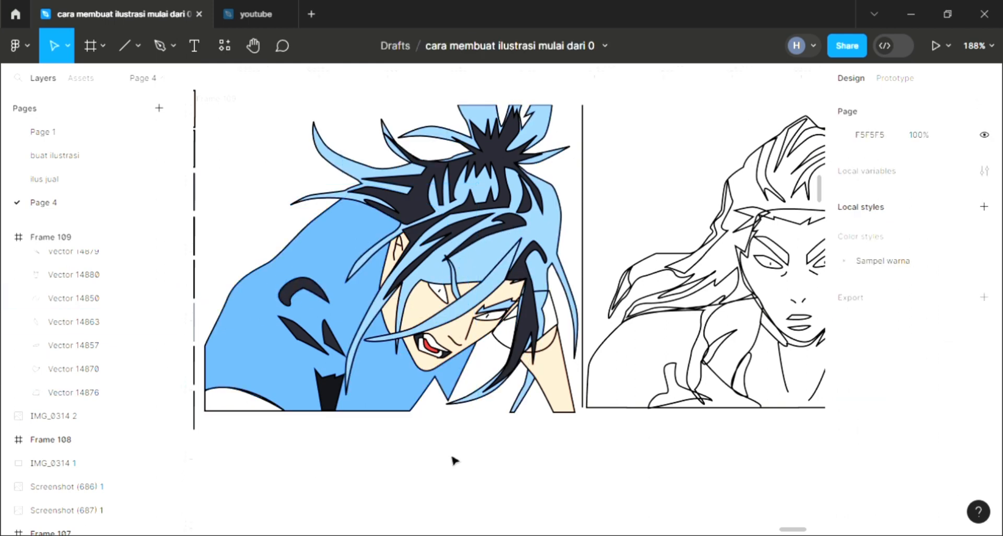
Step: Fill the rounded sleeve shape above the arm (Vector 14873) with blue 63A6FF sampled from the clothing
left_click(561, 320)
left_click(984, 378)
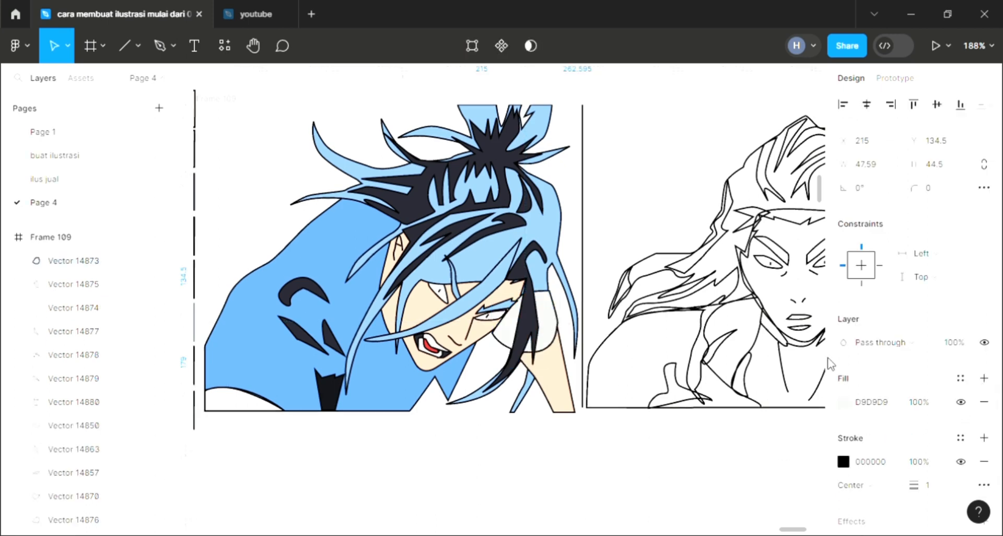
key("i")
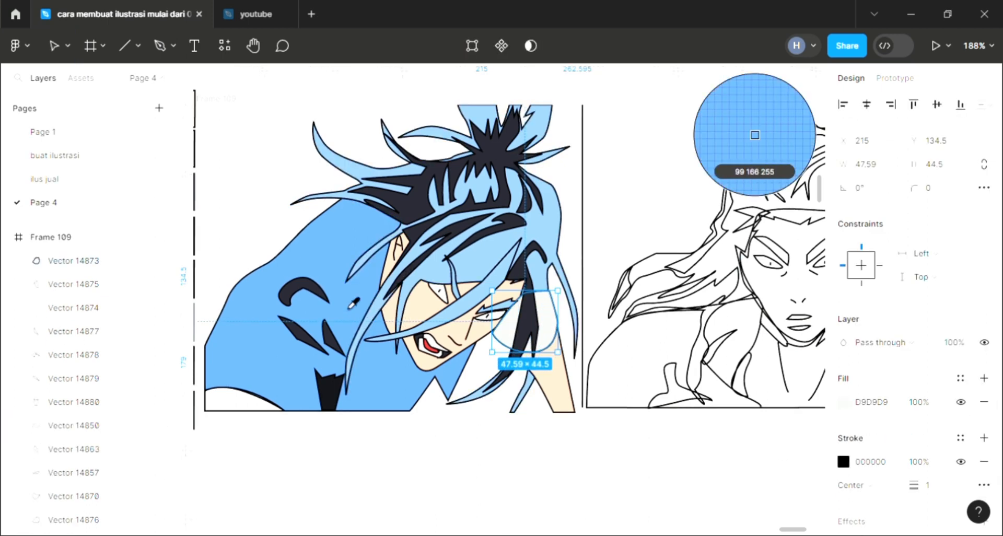
left_click(754, 134)
left_click(586, 433)
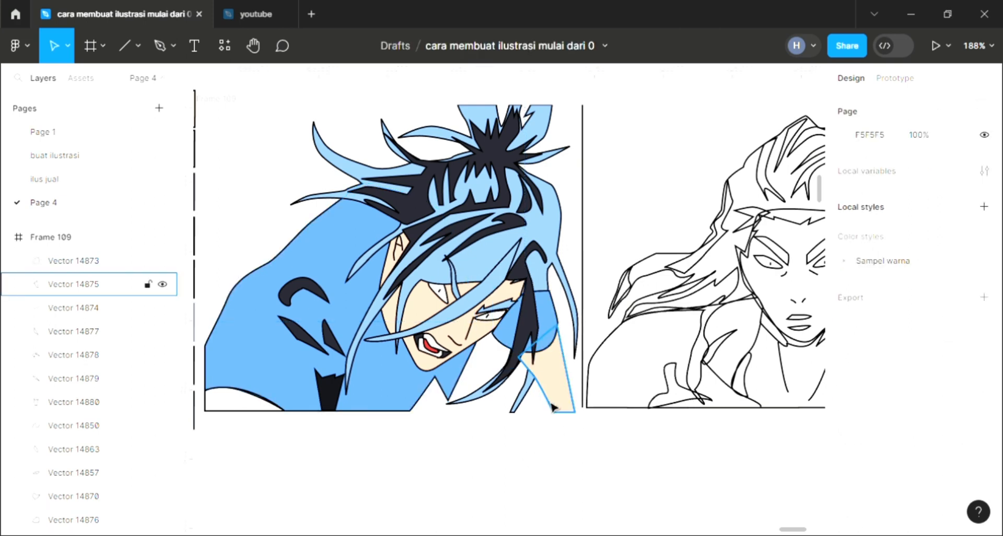
Step: Send the blue sleeve shape and the skin-toned arm together to the back, behind the hanging hair strands
left_click(555, 407)
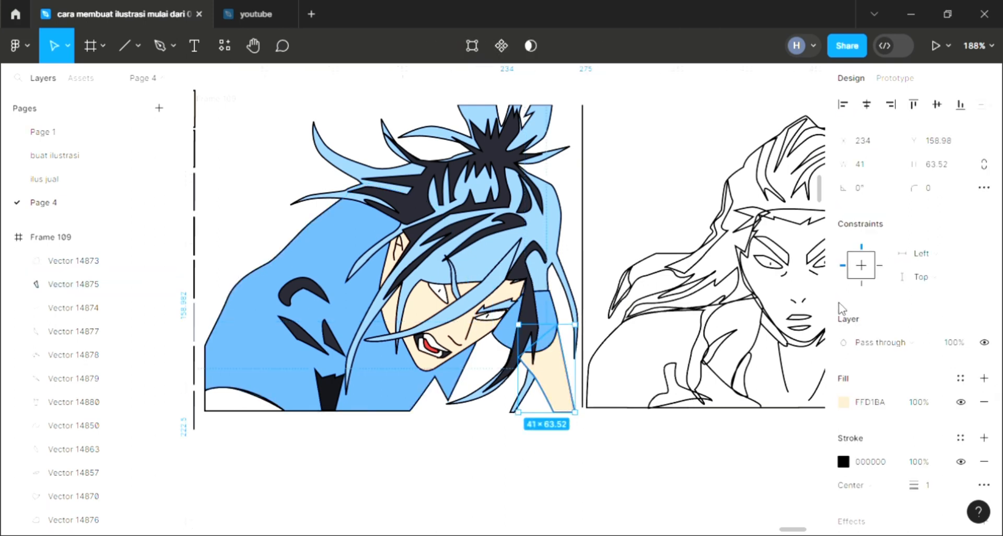
left_click(505, 472)
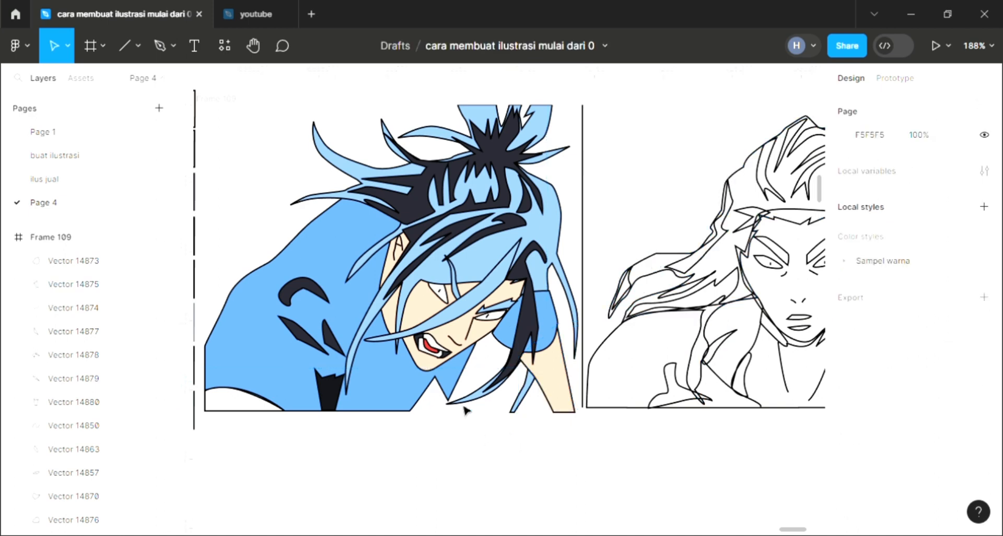
scroll(493, 437, "up", 3)
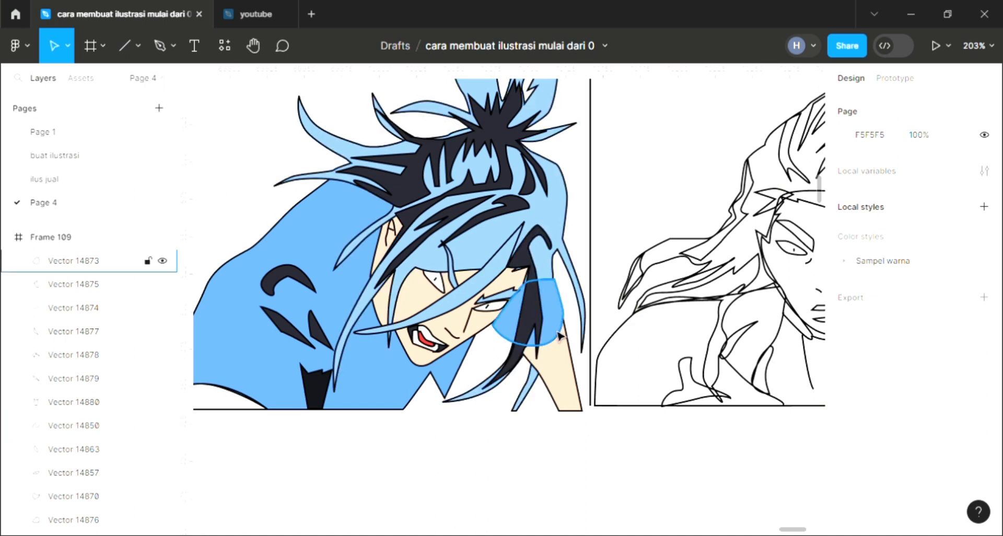
left_click(538, 326)
left_click(565, 370, "shift")
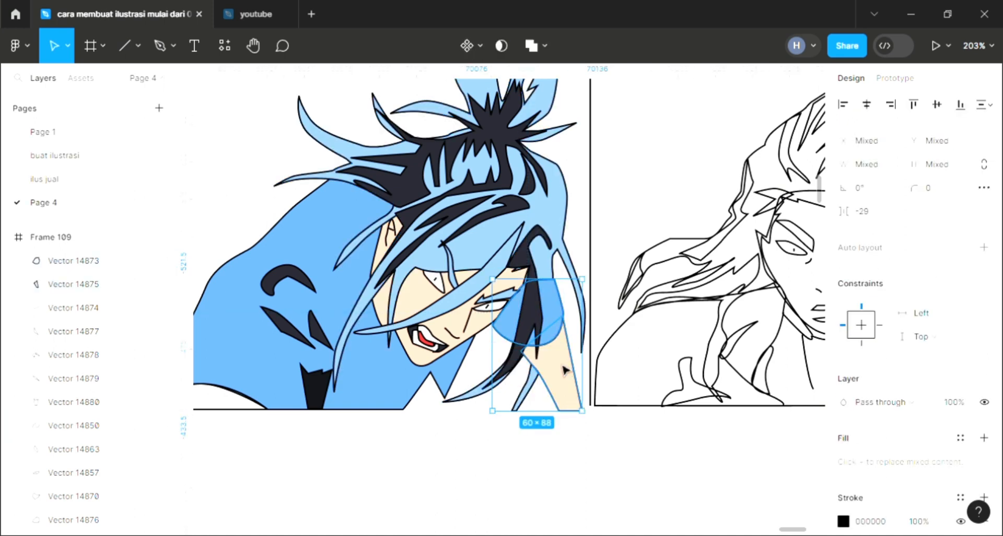
key("[")
left_click(557, 473)
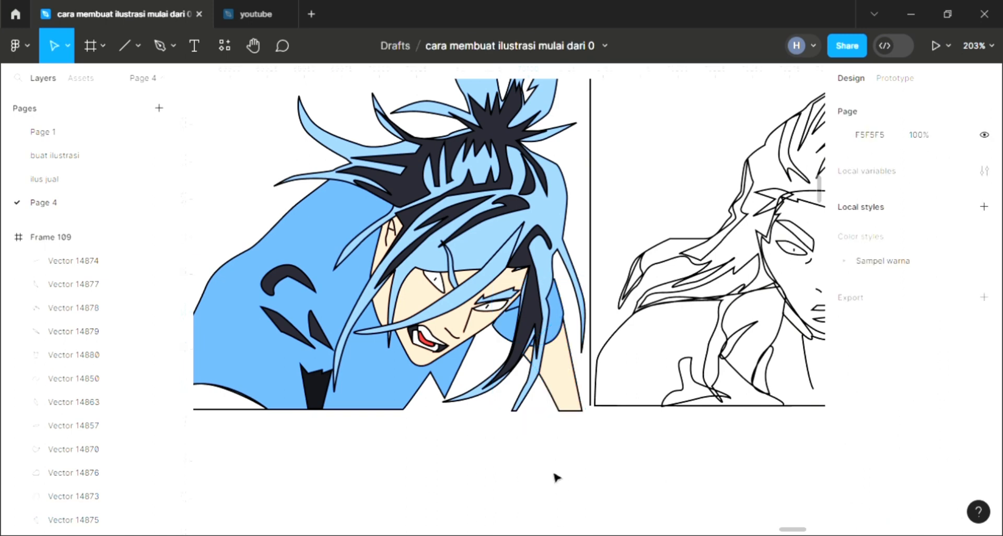
Step: Draw an open Pen path about 50 × 118.5 on the clothing, from the dark hair behind the ear down around the jaw to below the chin
left_click(151, 47)
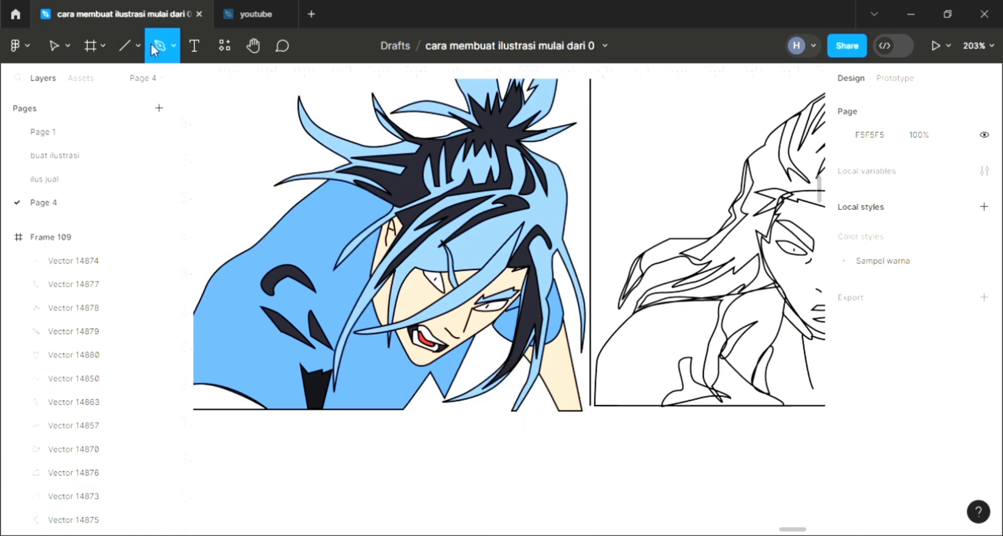
scroll(217, 182, "up", 2)
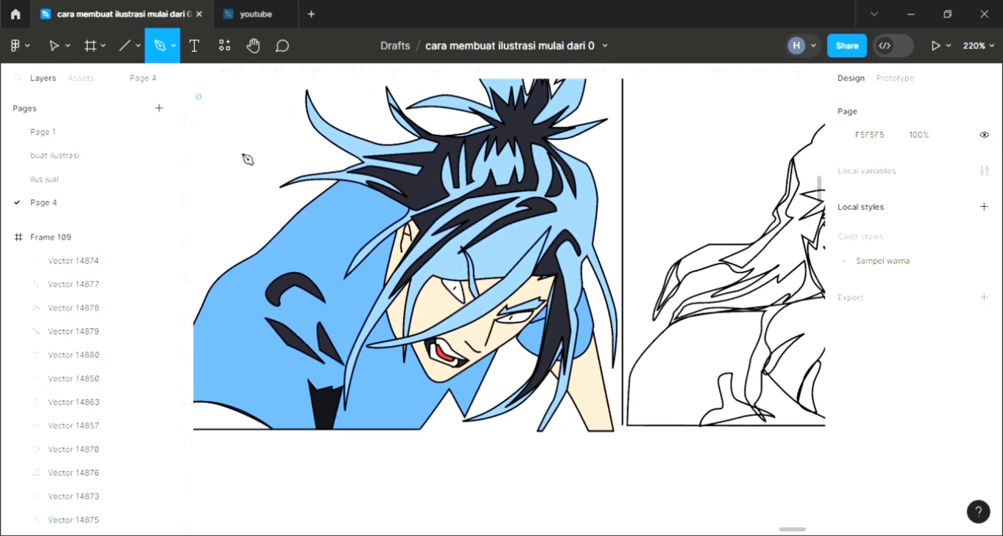
left_click(398, 200)
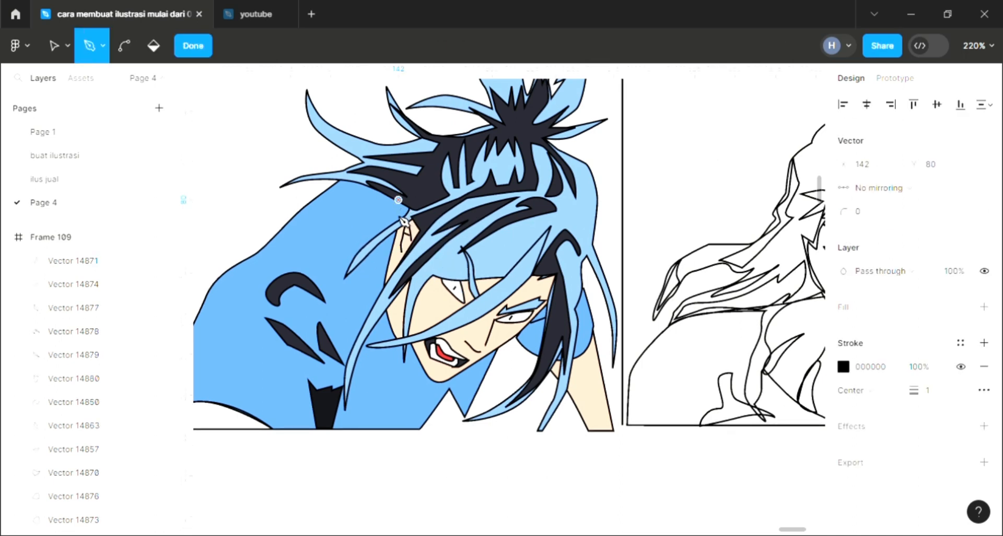
left_click_drag(380, 232, 373, 251)
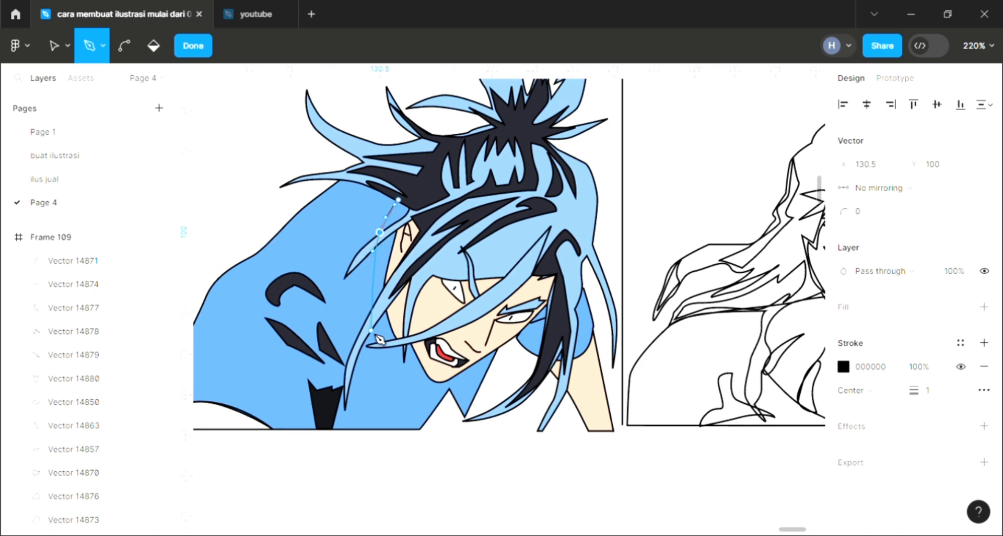
left_click_drag(366, 339, 438, 385)
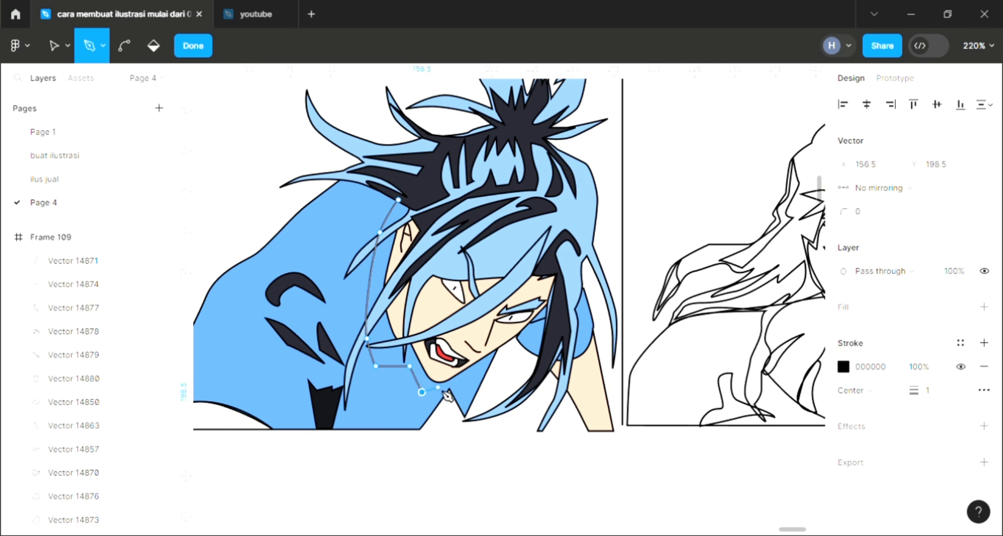
left_click(437, 391)
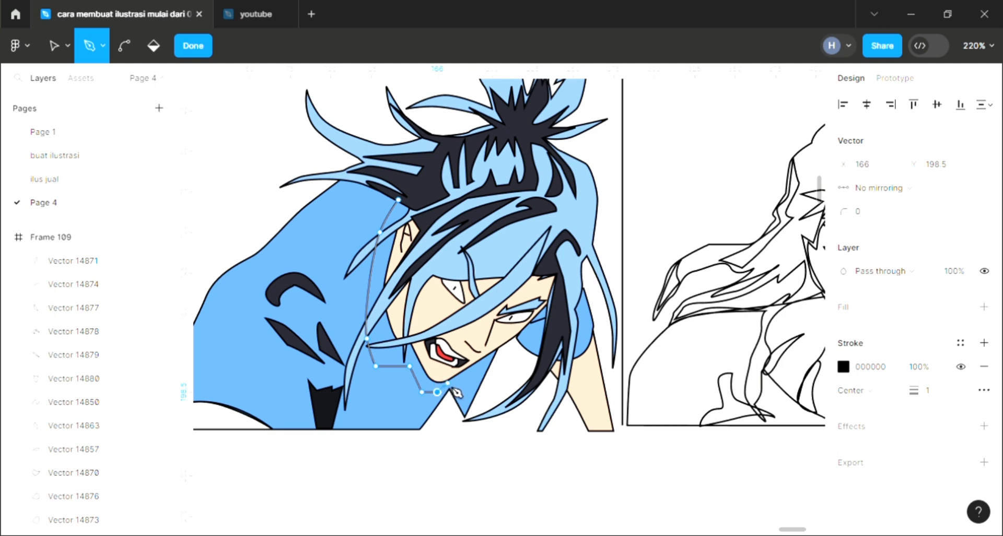
left_click(446, 383)
key("Escape")
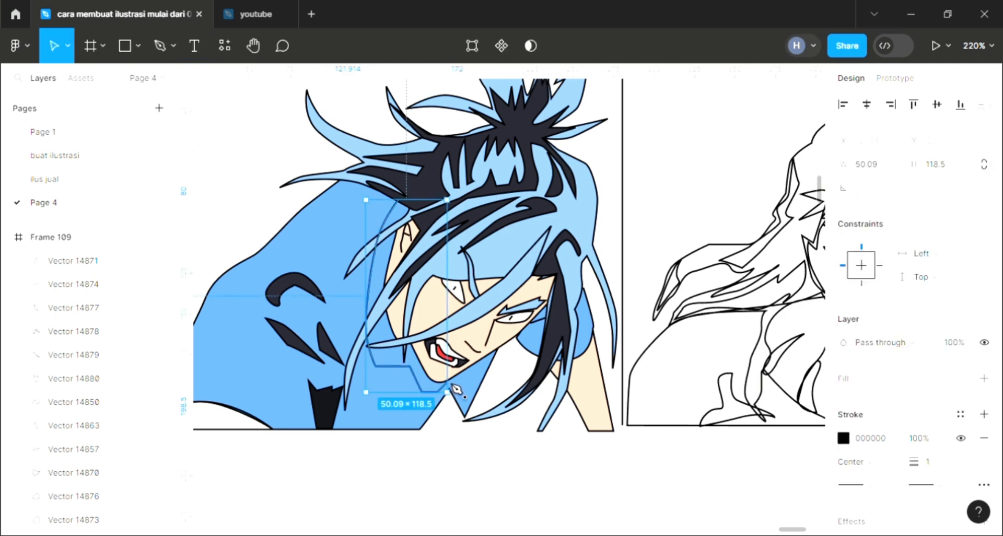
left_click(458, 488)
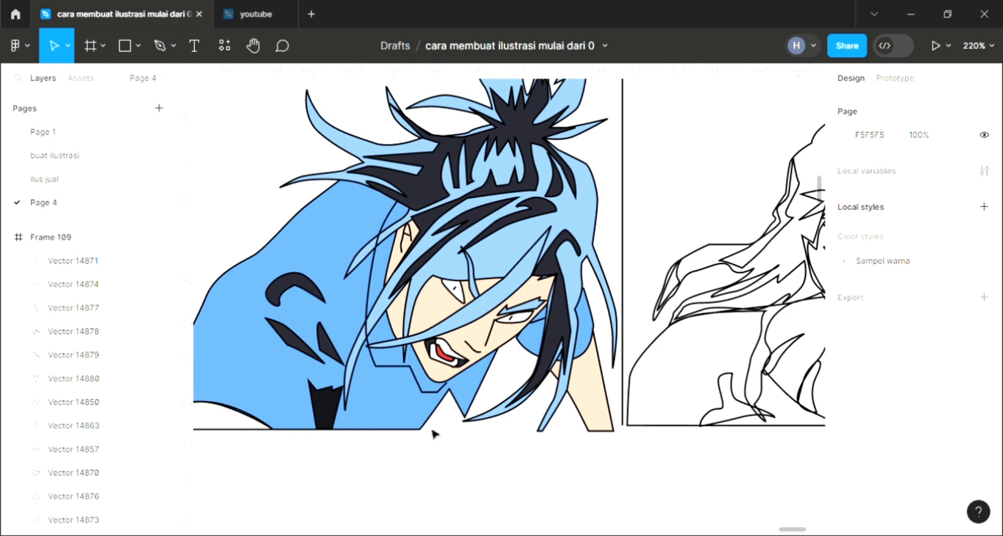
Step: Send the blue clothing shape (Vector 14876) to the back, behind the collar line
left_click(418, 380)
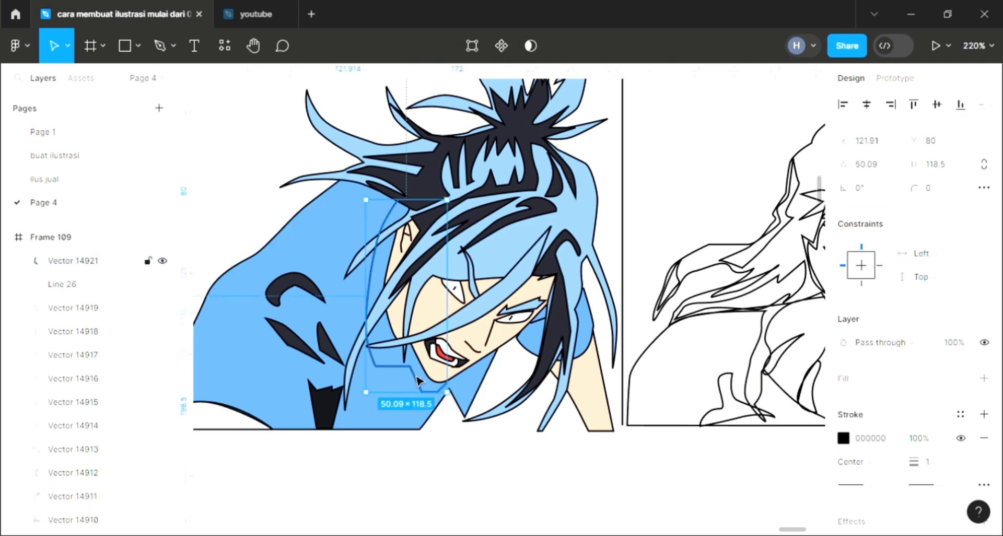
left_click(334, 267)
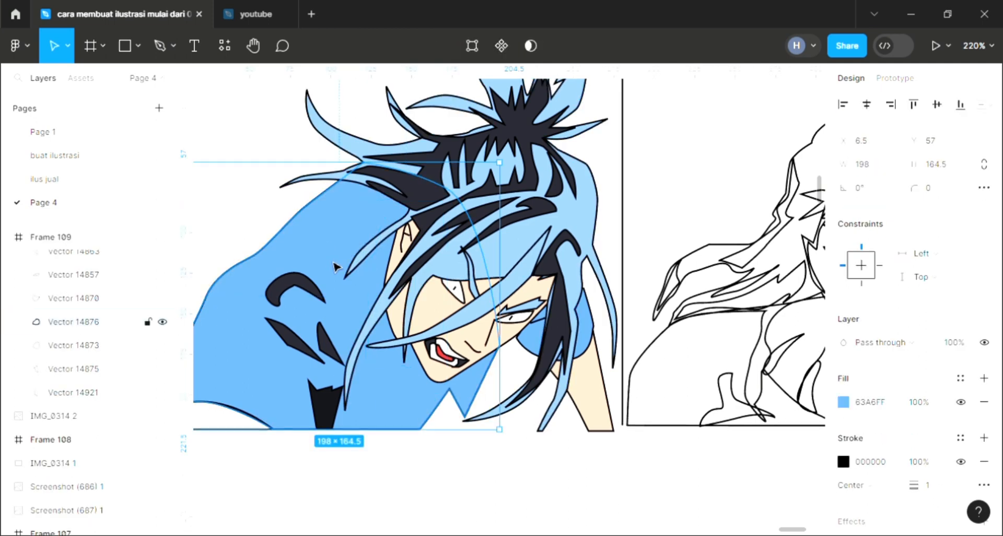
key("[")
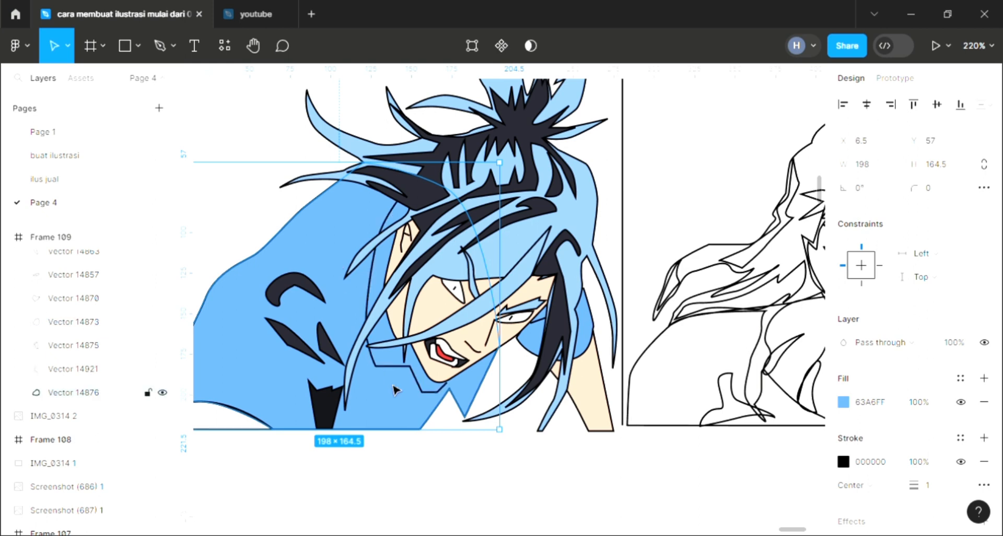
left_click(411, 456)
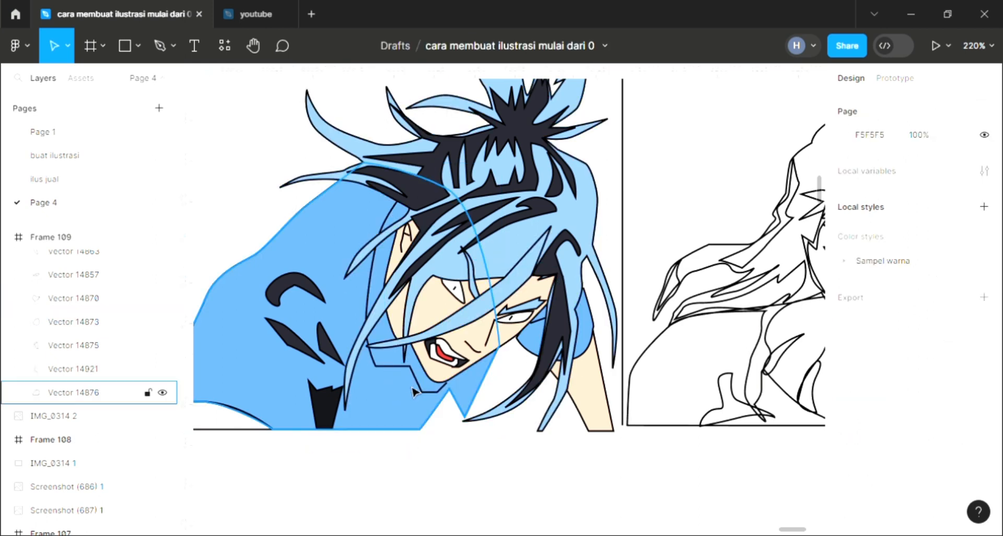
Step: Draw a short diagonal Pen line from the collar line's lower corner down to the clothing's bottom edge at about X 144.5, Y 221
scroll(411, 411, "down", 2)
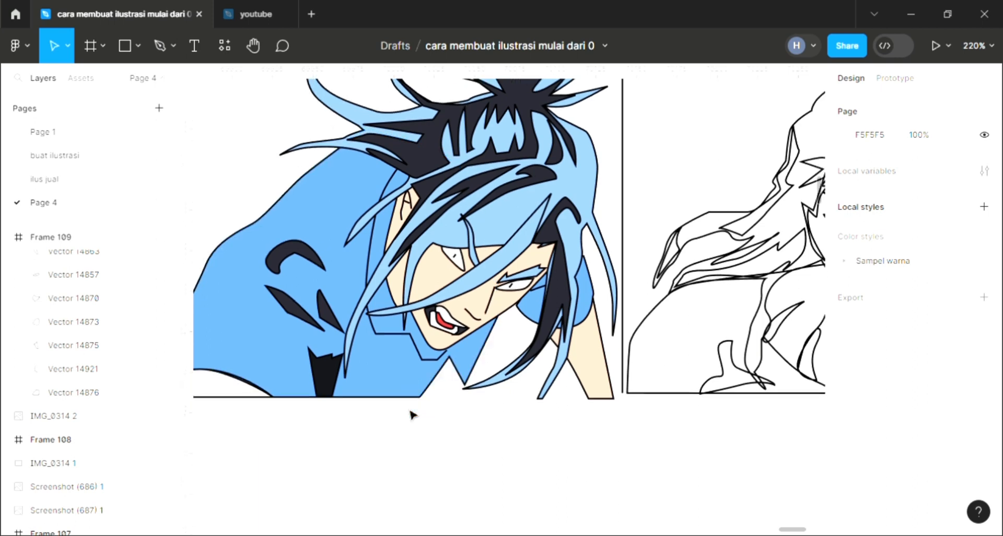
scroll(529, 370, "up", 1)
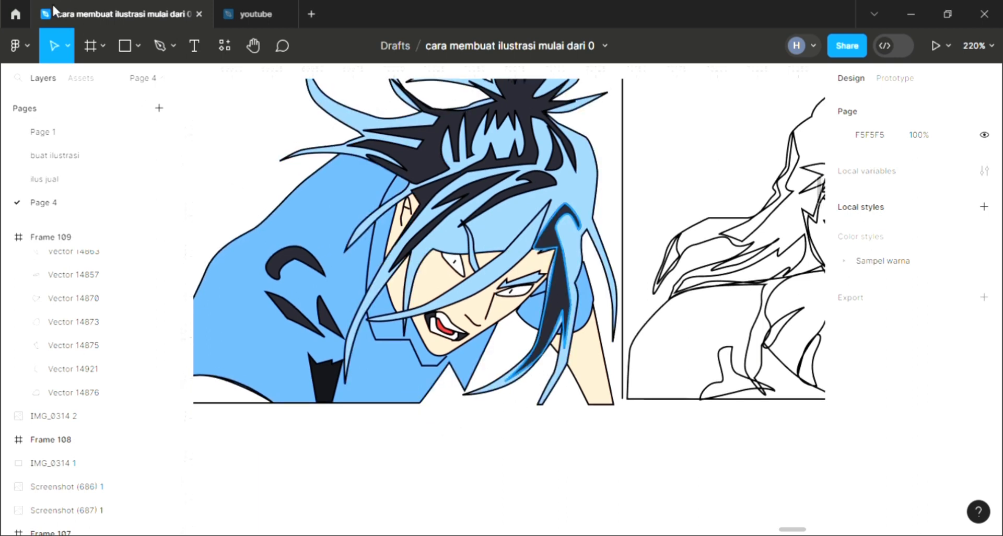
left_click(159, 46)
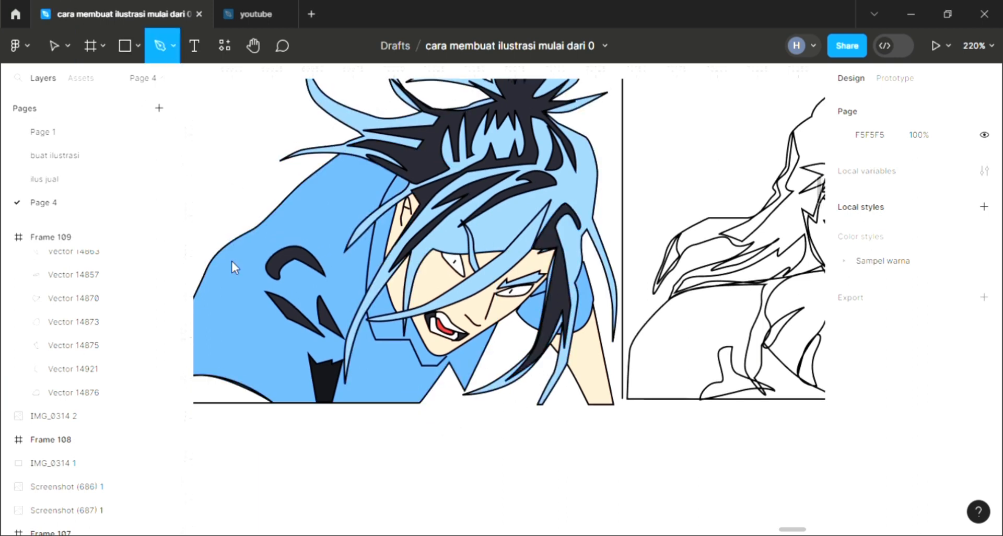
scroll(428, 377, "up", 1)
left_click(422, 372)
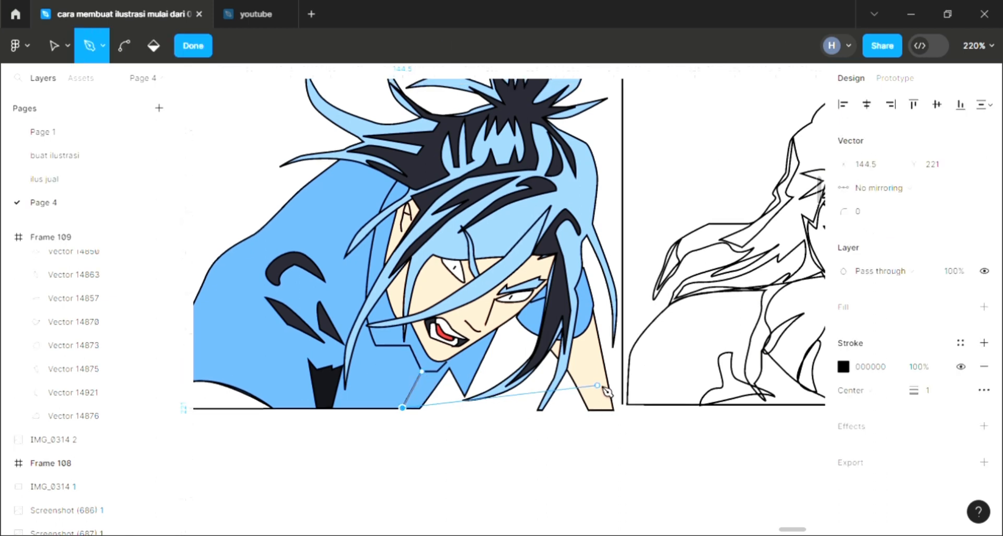
key("Escape")
scroll(574, 428, "down", 1)
key("Escape")
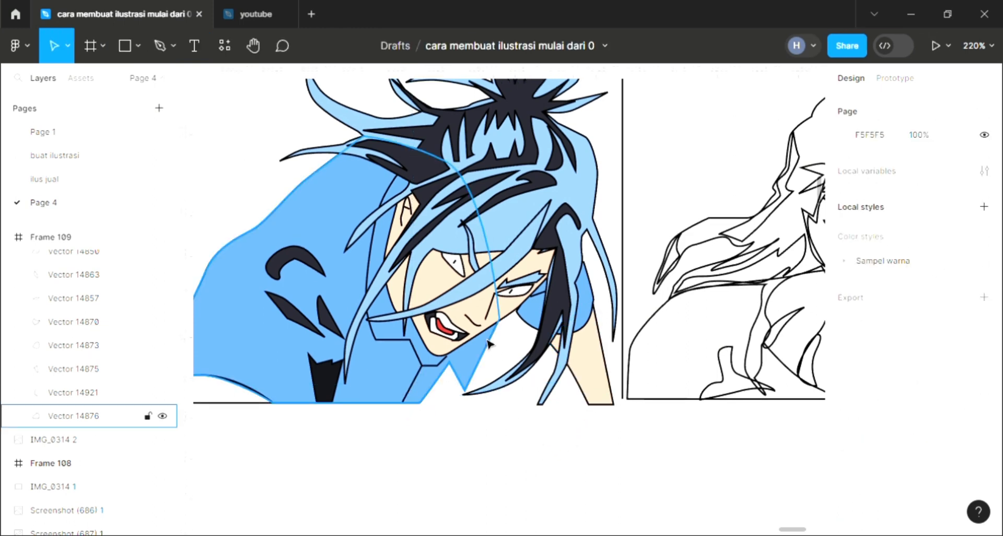
Step: Fill the 58 × 17.14 curved shape in the clothing's lower-left corner with the skin tone sampled from the face
scroll(489, 348, "down", 3)
scroll(490, 348, "up", 1)
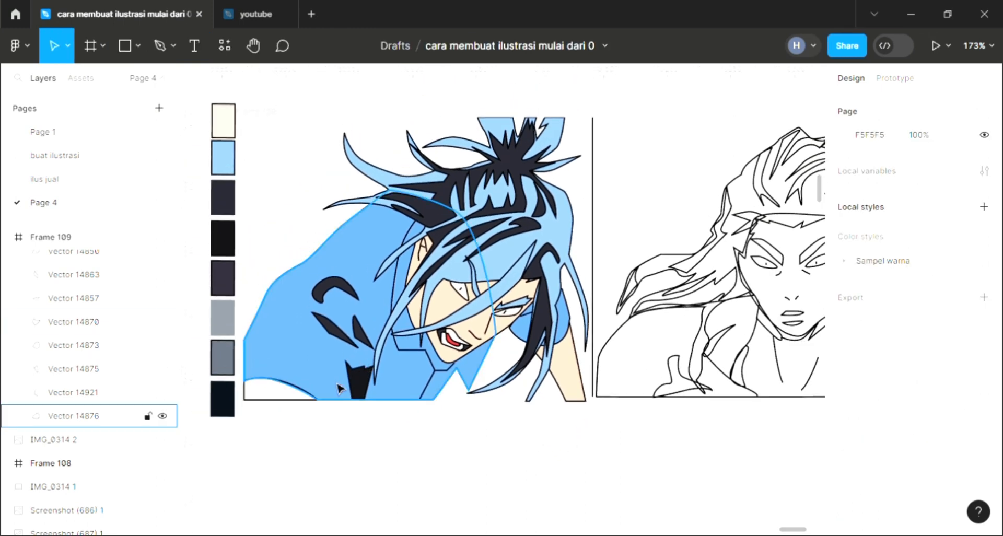
left_click(266, 398)
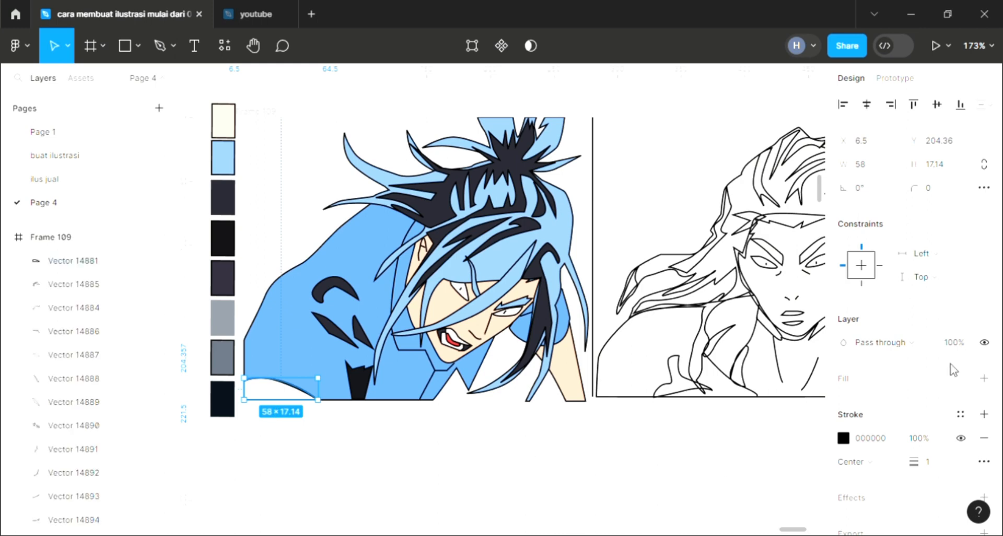
left_click(983, 378)
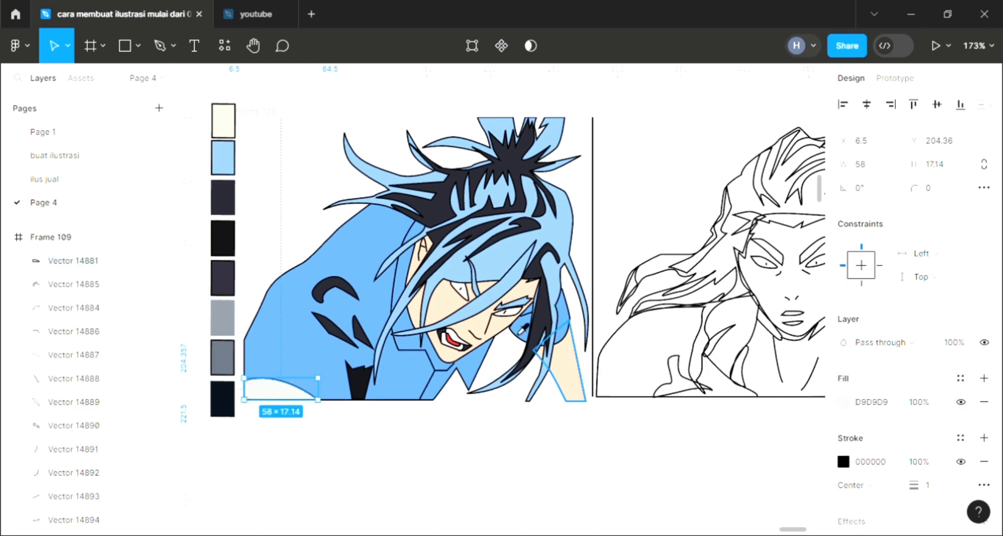
key("i")
left_click(448, 324)
left_click(459, 429)
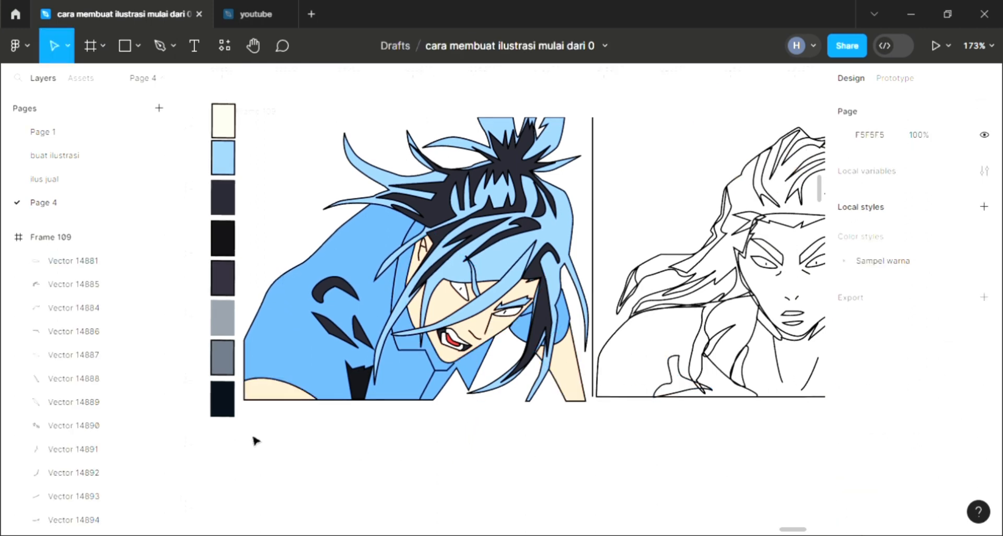
Step: Fill the curved hair strand at the top of the second character's head (Vector 14885) with dark 252630 sampled from the first character's hair
scroll(395, 415, "right", 5)
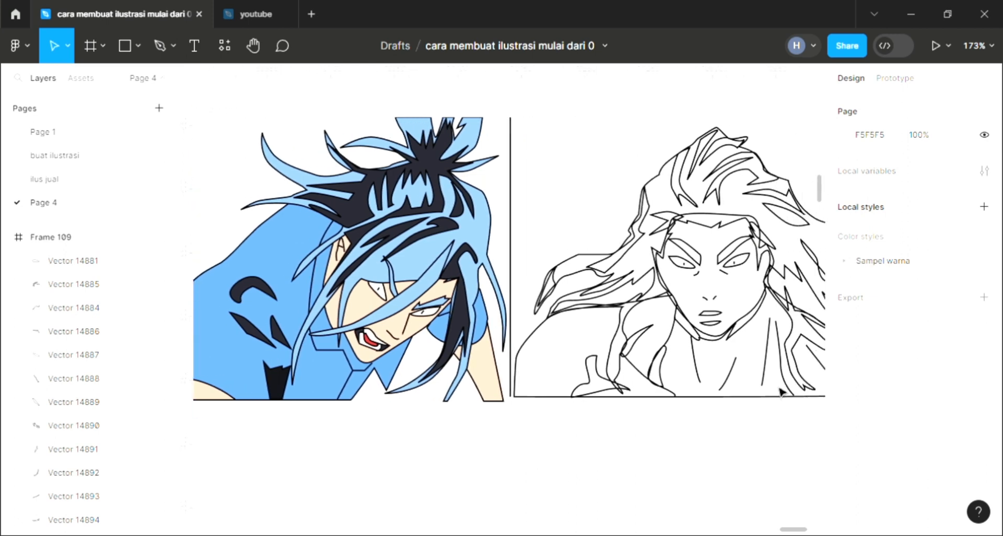
scroll(674, 262, "right", 1)
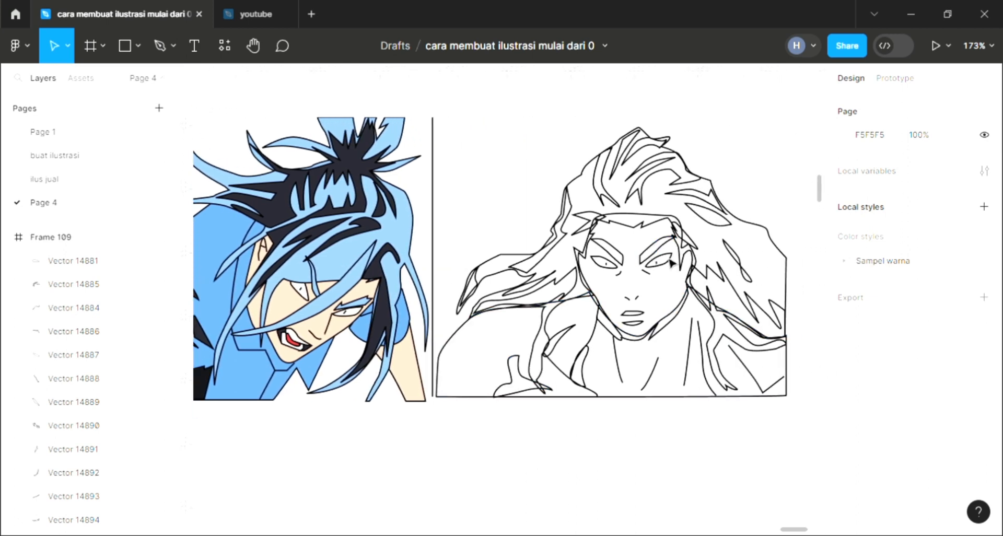
left_click(652, 191)
left_click(984, 378)
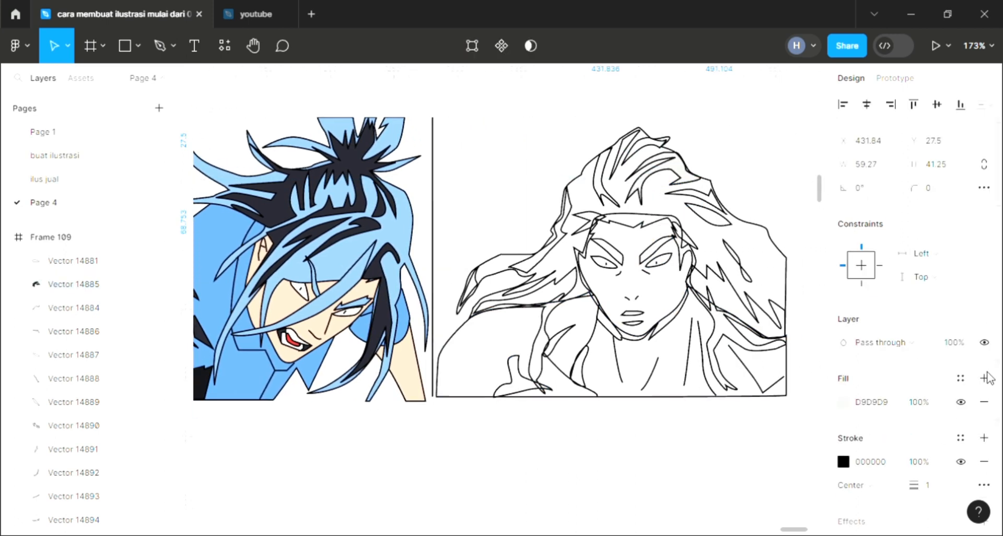
key("i")
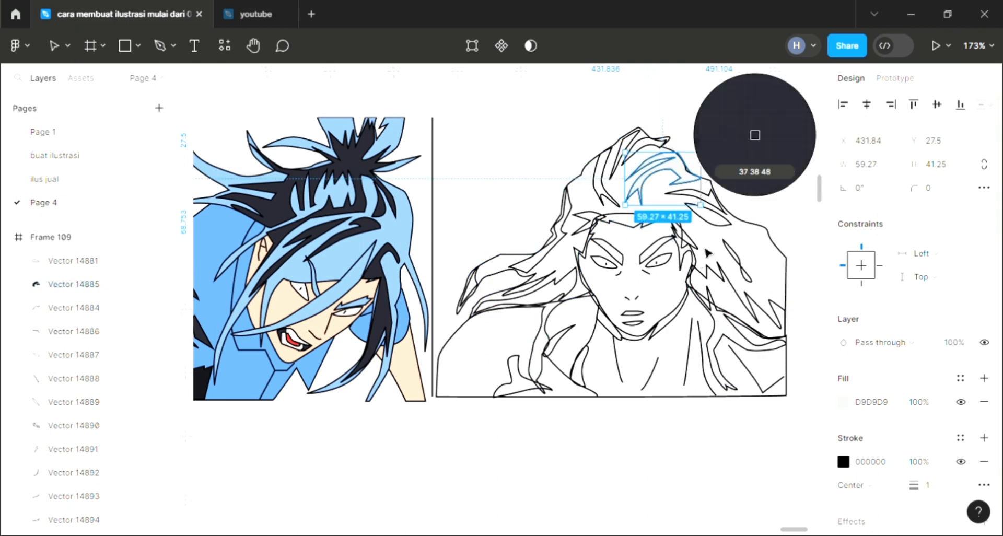
left_click(365, 162)
Step: Fill the leaf-shaped strand on the hair's right (Vector 14887) and the long wavy left strand (Vector 14892) with dark 252630 sampled from the filled strand
left_click(719, 226)
left_click(985, 378)
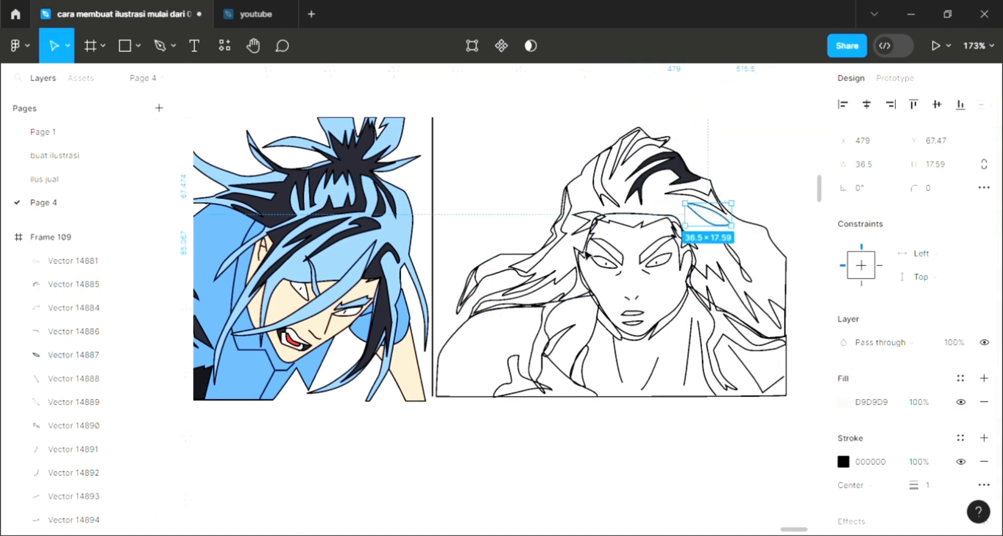
key("i")
left_click(684, 169)
left_click(527, 268)
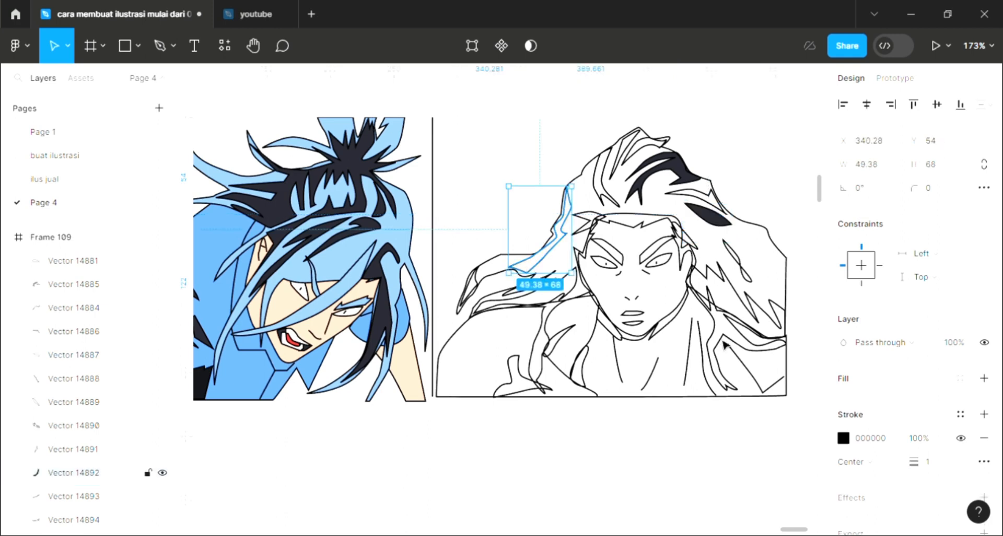
left_click(984, 378)
key("i")
left_click(645, 173)
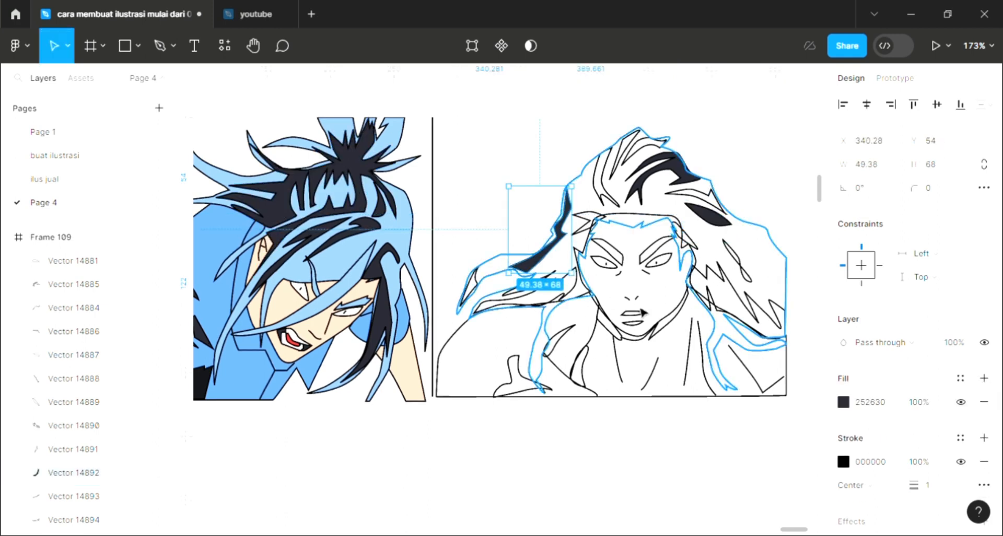
Step: Fill the large jagged strand beside the right cheek (Vector 14890) and the upper-left crown strand (Vector 14883) with sampled dark 252630
left_click(740, 310)
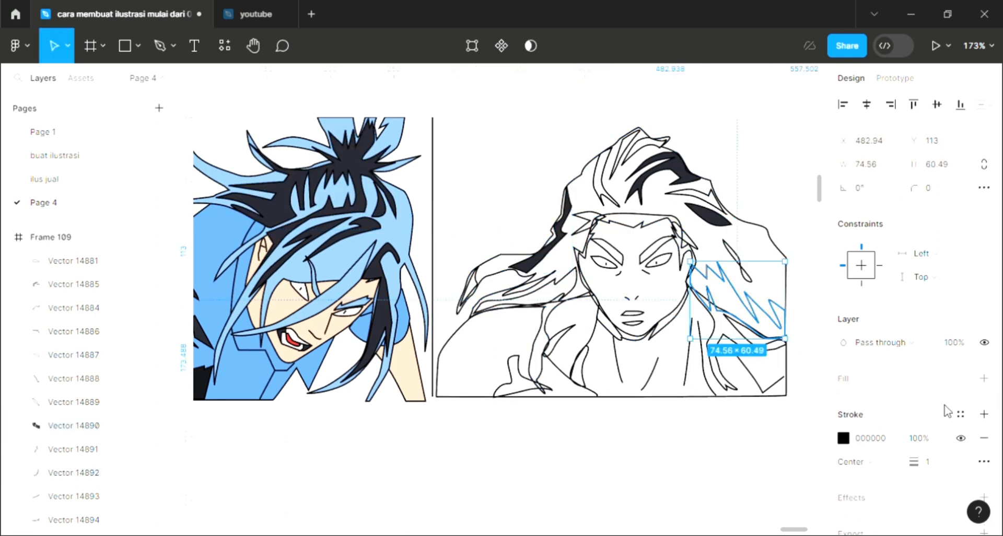
left_click(984, 378)
key("i")
left_click(682, 168)
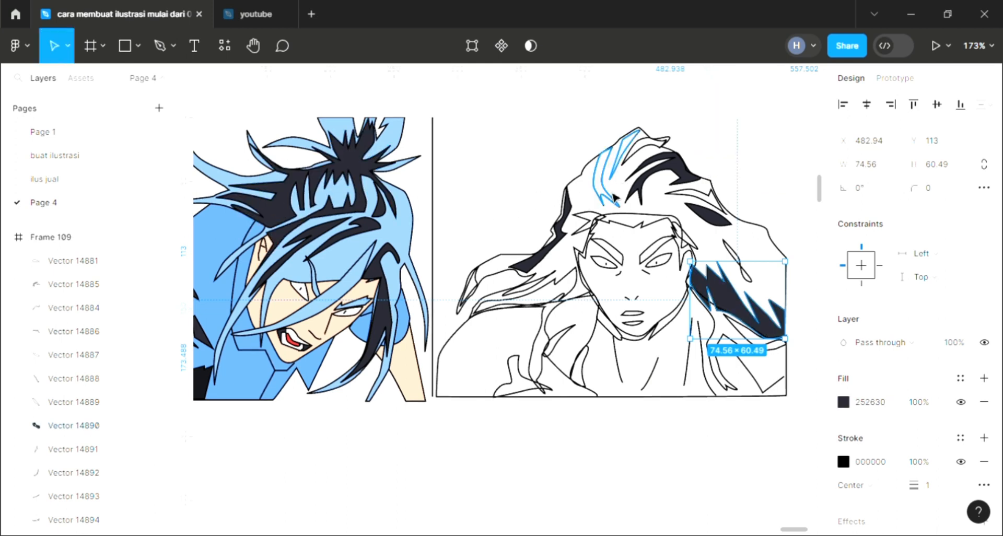
left_click(615, 198)
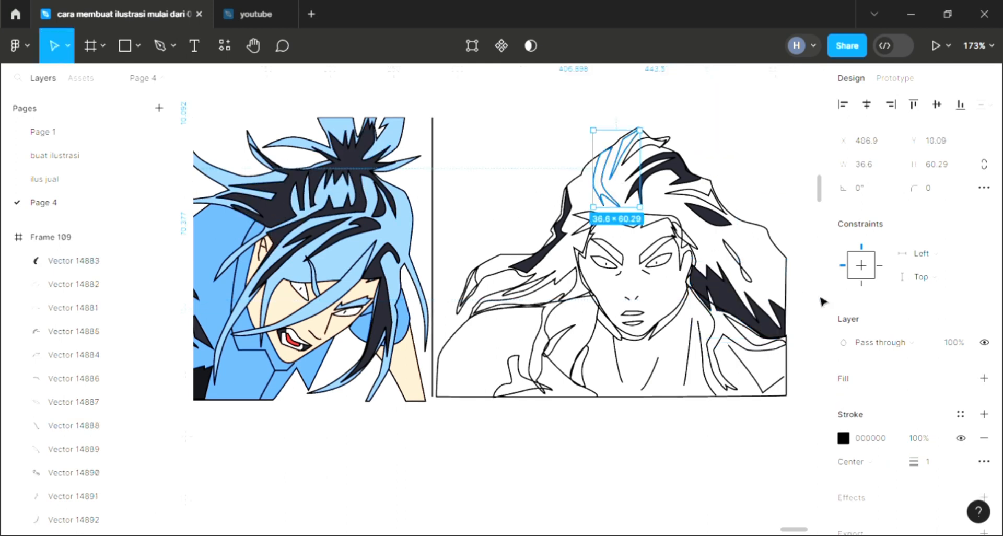
left_click(983, 378)
key("i")
left_click(687, 167)
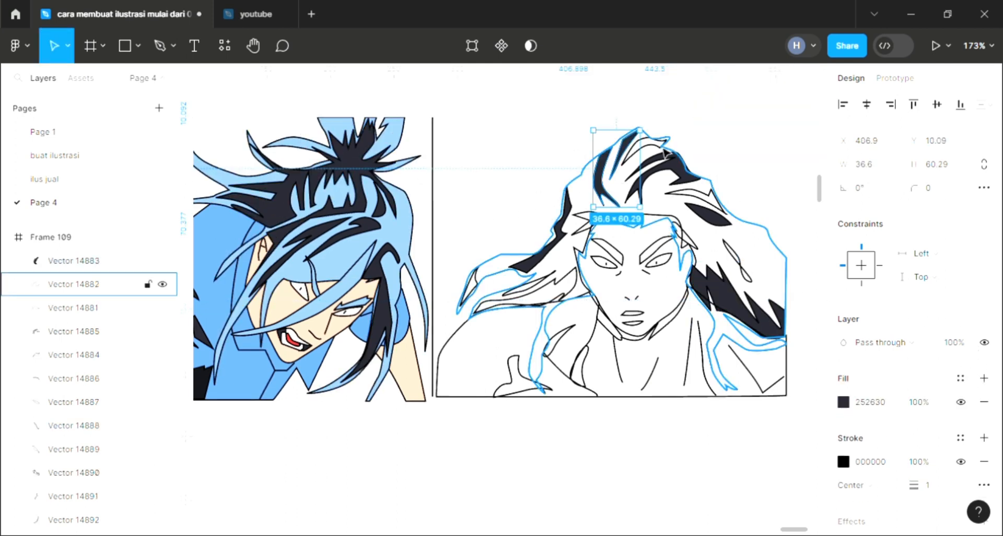
Step: Fill the crown strand (Vector 14884) and the jagged strand at the left temple (Vector 14895) with the dark colour sampled from the filled hair
left_click(74, 355)
left_click(984, 378)
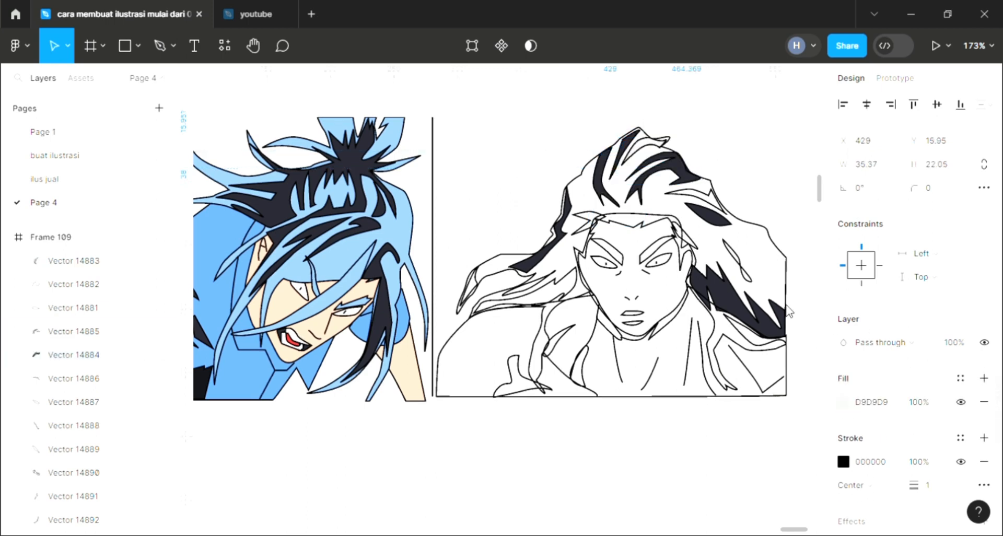
key("i")
left_click(689, 164)
left_click(594, 226)
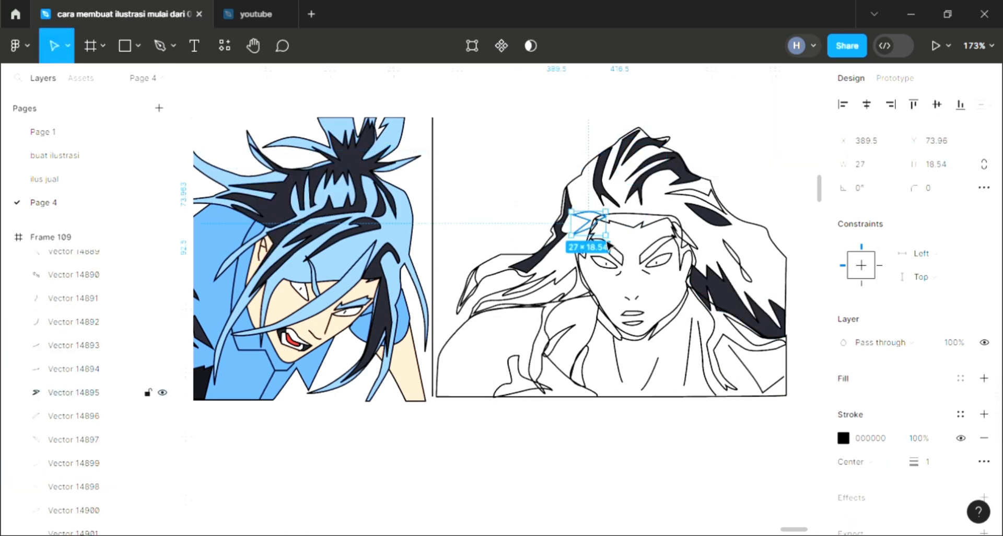
left_click(984, 377)
key("i")
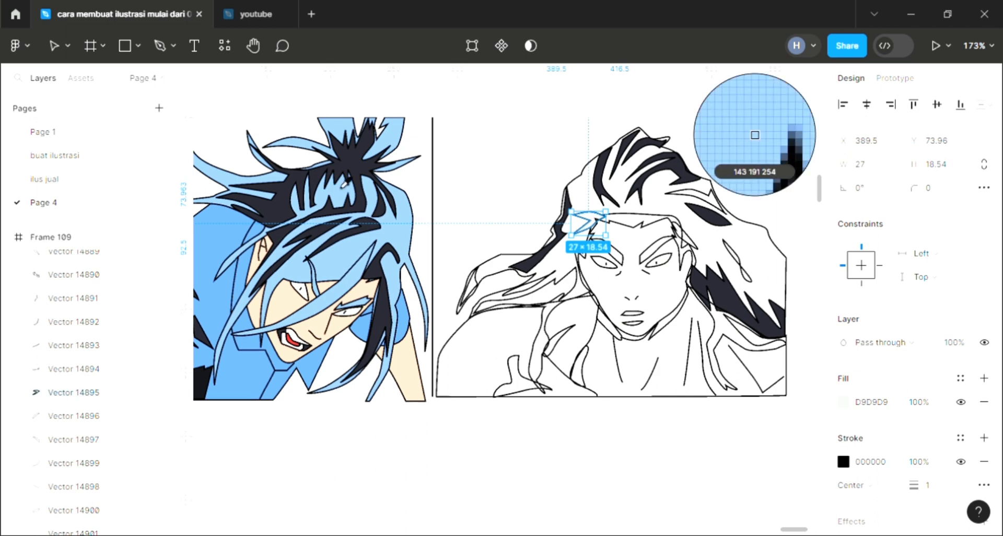
left_click(697, 209)
Step: Fill the pointed upper-right hair strand (Vector 14886) and the slim strand below it (Vector 14888) with the dark colour sampled from the filled hair
left_click(698, 209)
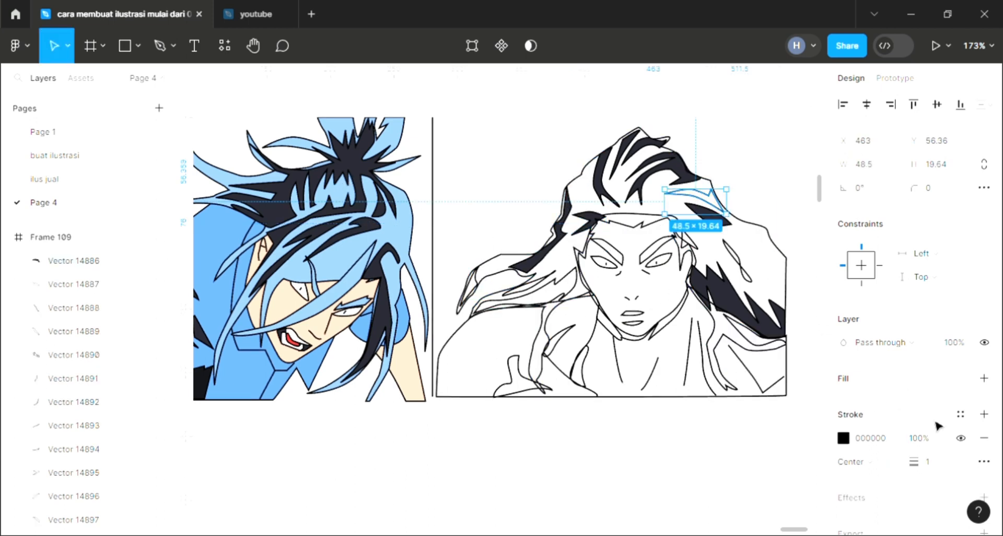
left_click(984, 377)
key("i")
left_click(690, 167)
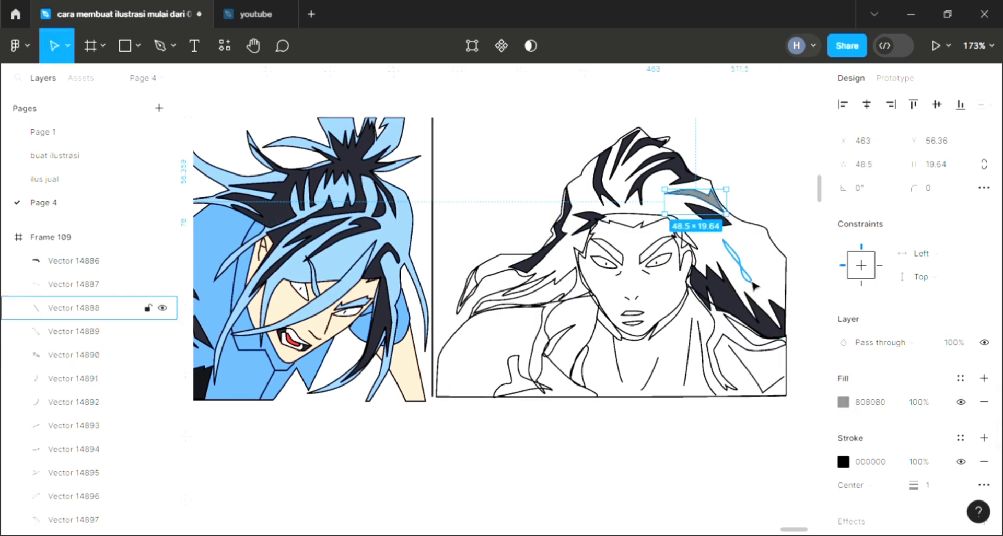
left_click(737, 260)
left_click(984, 378)
key("i")
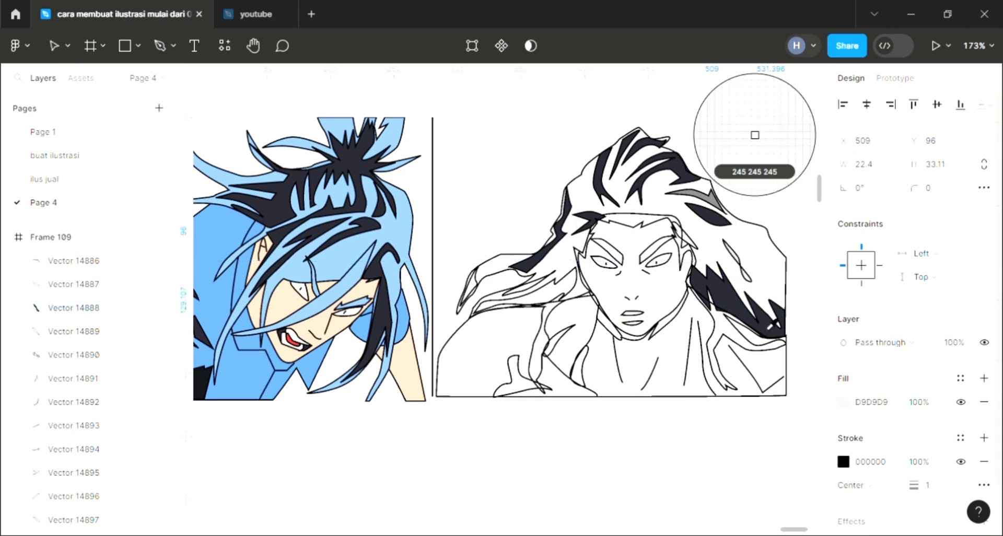
left_click(715, 198)
left_click(715, 198)
key("i")
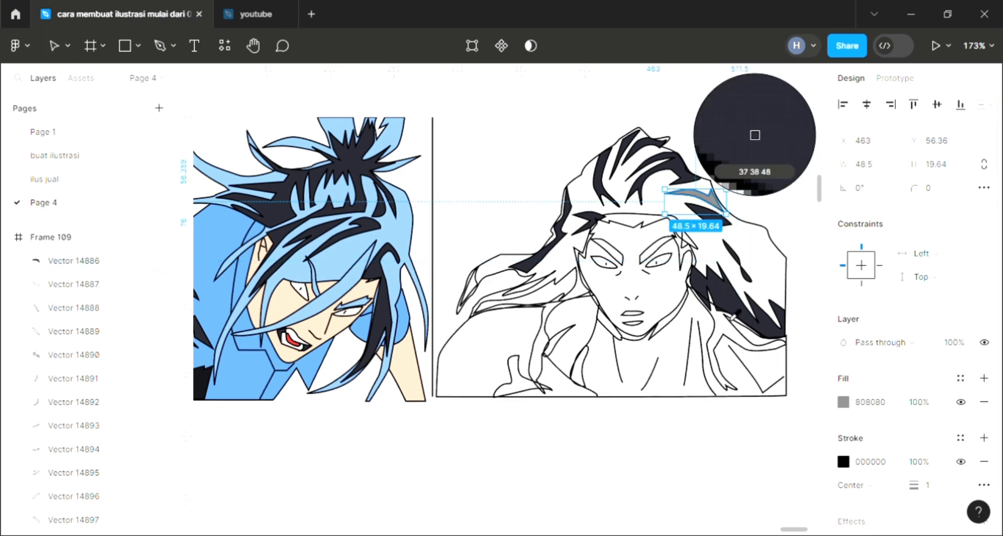
left_click(688, 168)
Step: Fill the long lower-left hair strand (Vector 14894) and the smaller strand above it (Vector 14893) with sampled dark 252630
left_click(561, 291)
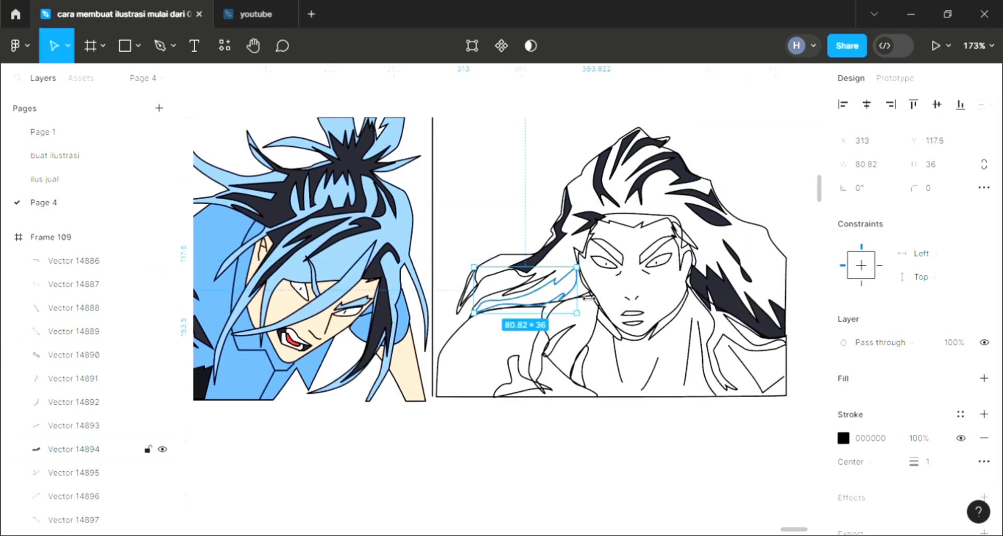
left_click(984, 378)
key("i")
left_click(689, 168)
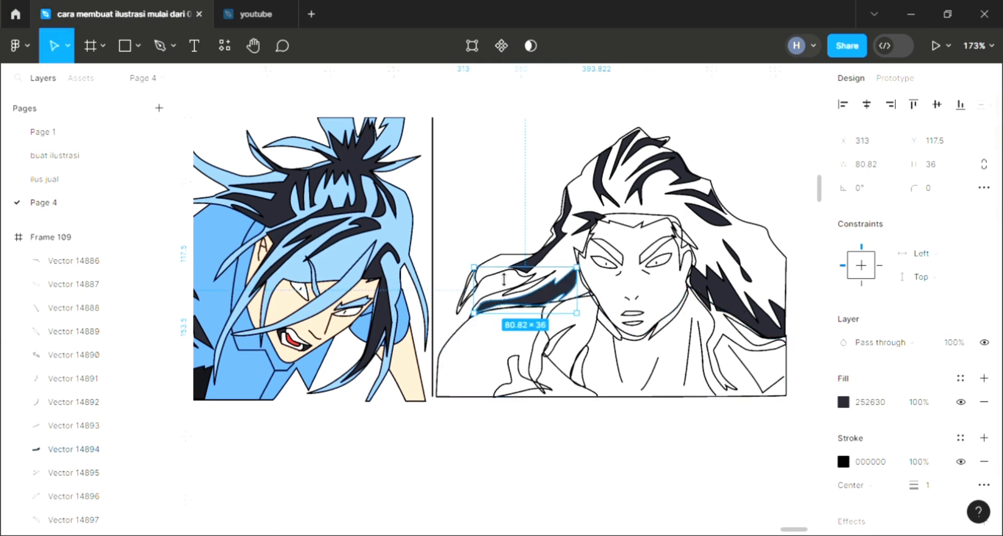
left_click(533, 290)
left_click(984, 378)
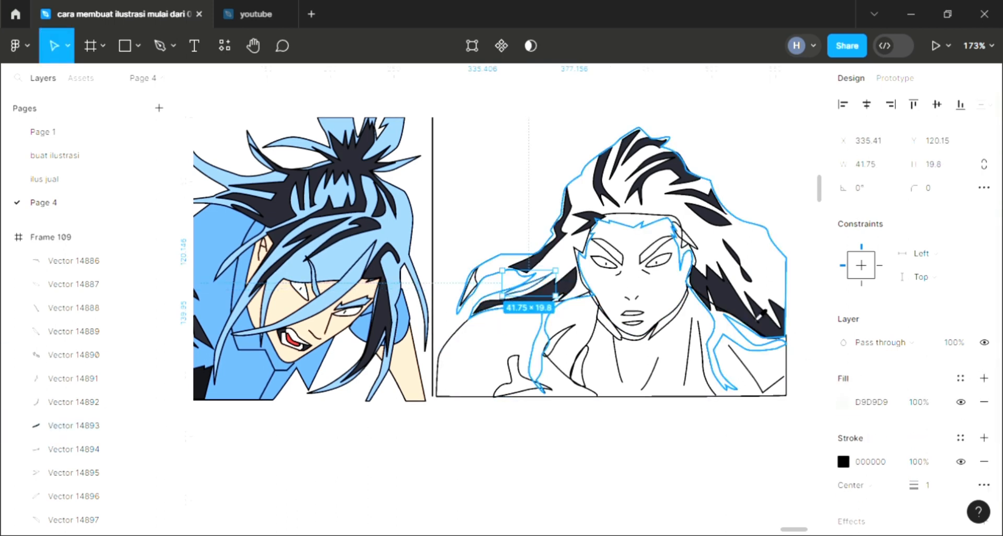
key("i")
left_click(754, 135)
Step: Fill the far-left outer hair strand (Vector 14891) and the strand at the right temple (Vector 14889) with sampled dark 252630
left_click(481, 286)
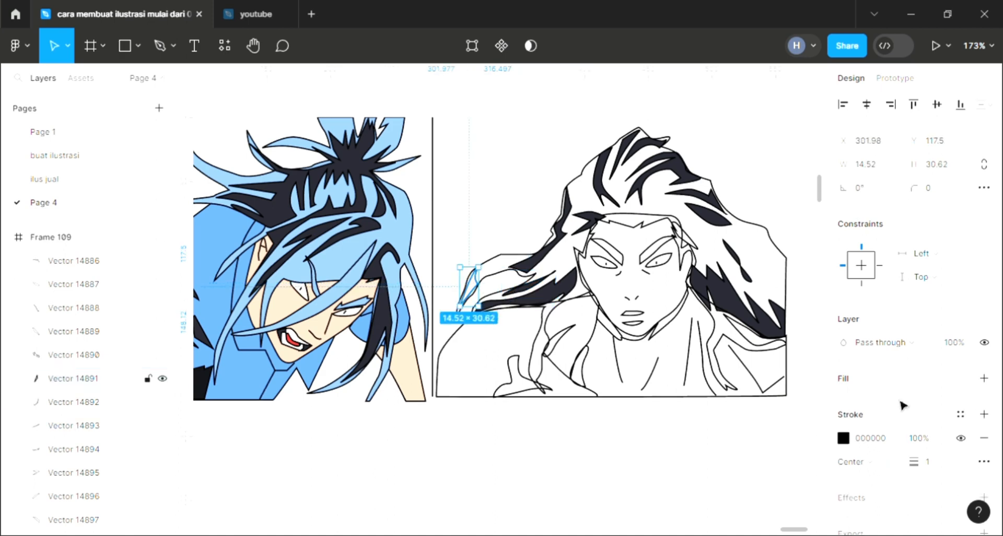
left_click(984, 378)
key("i")
left_click(754, 135)
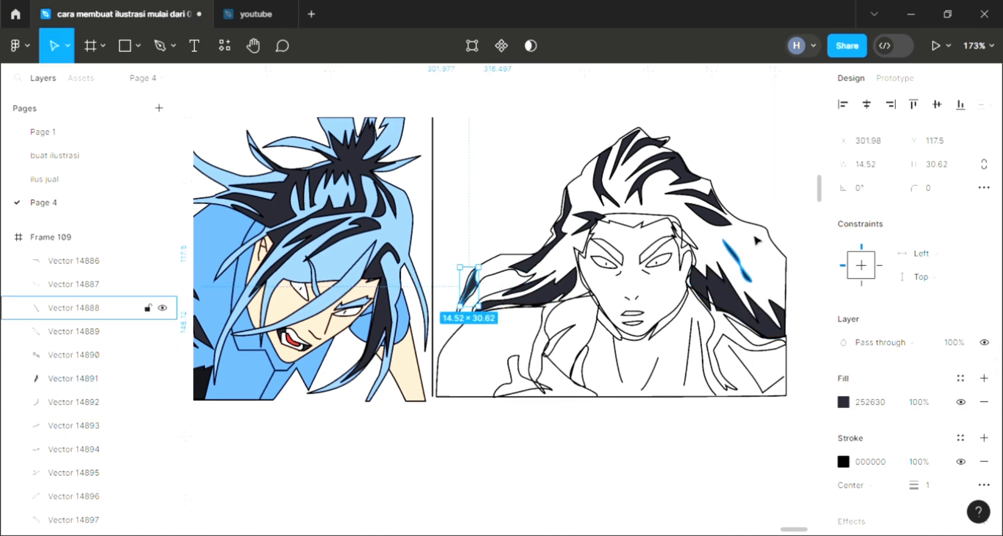
left_click(680, 229)
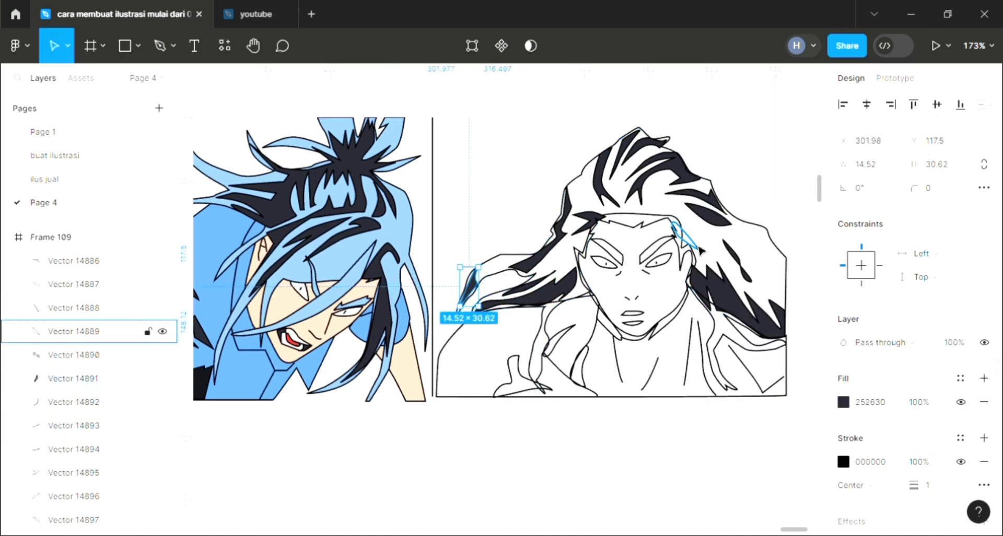
left_click(984, 378)
key("i")
left_click(726, 303)
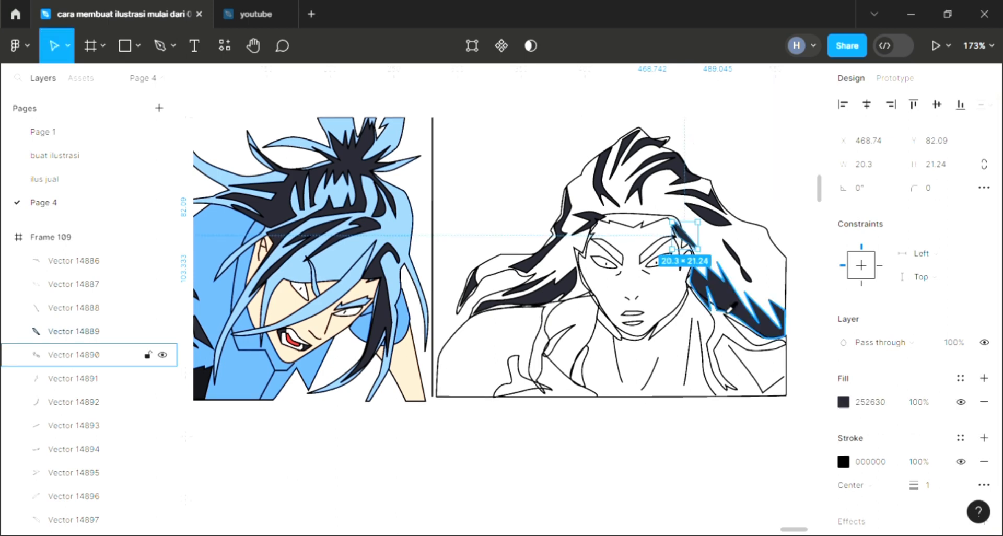
Step: Fill the second character's main hair shape (Vector 14882) with D9D9D9 and send it behind the dark strands
left_click(772, 240)
left_click(984, 378)
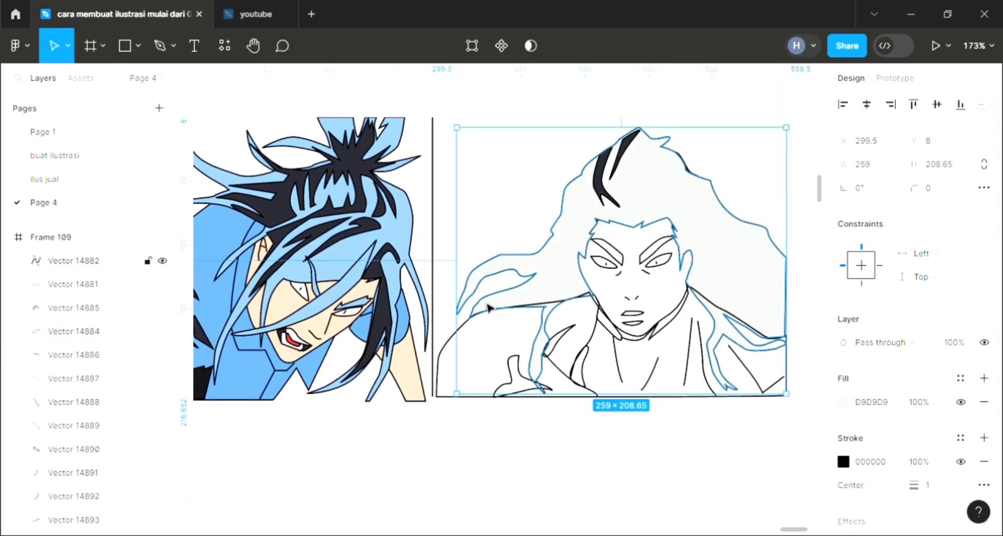
key("bracketleft")
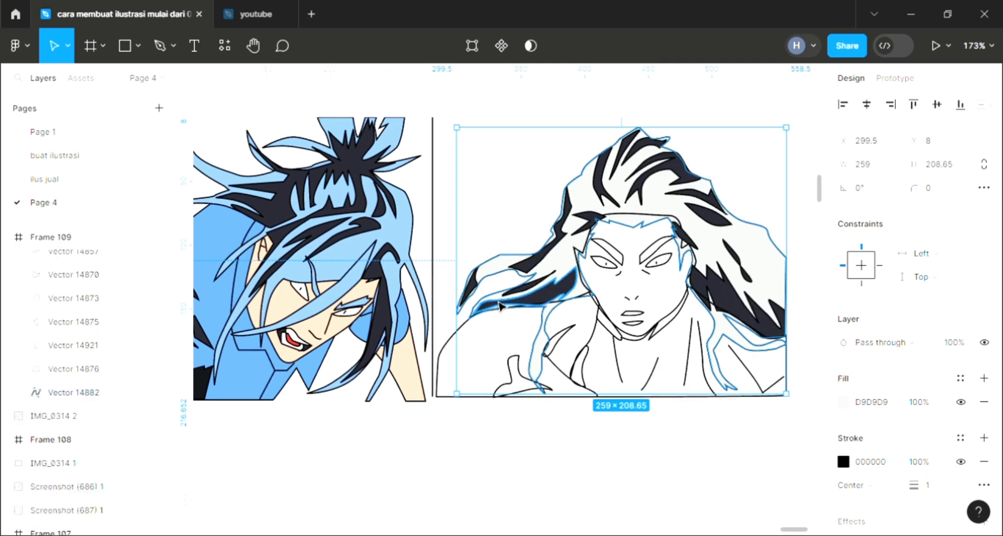
left_click(577, 451)
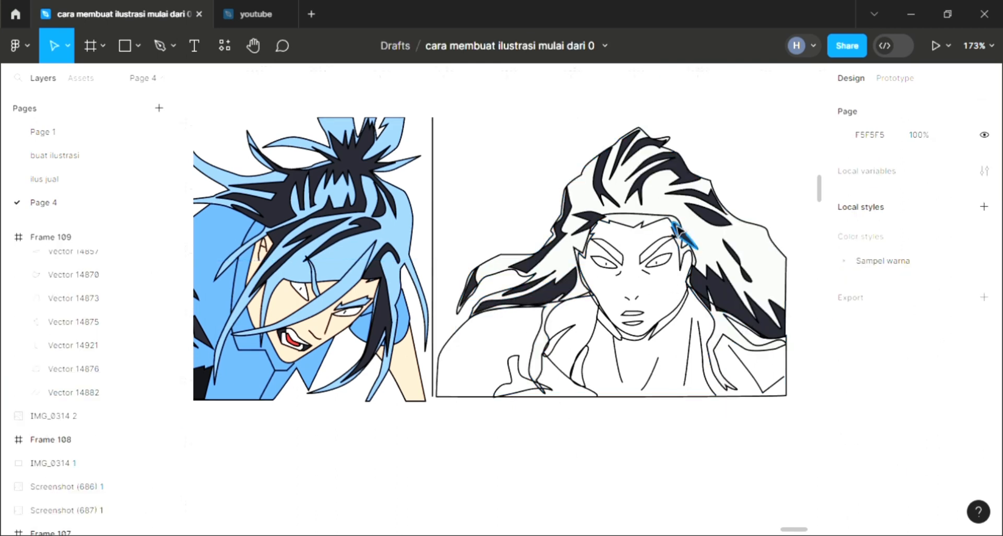
Step: Fill the second character's two eyebrows (Vector 14896 and Vector 14897) with the default D9D9D9
left_click(672, 256)
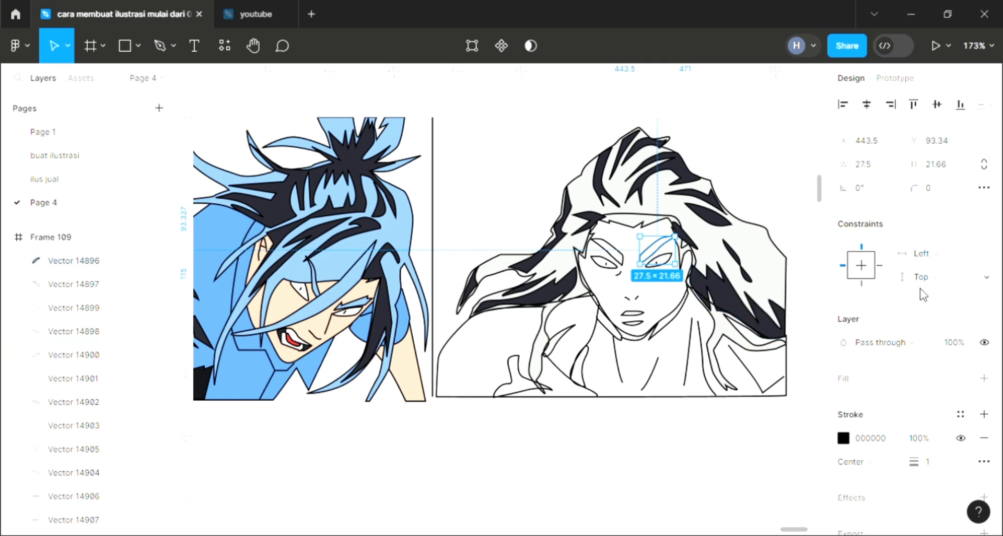
left_click(983, 378)
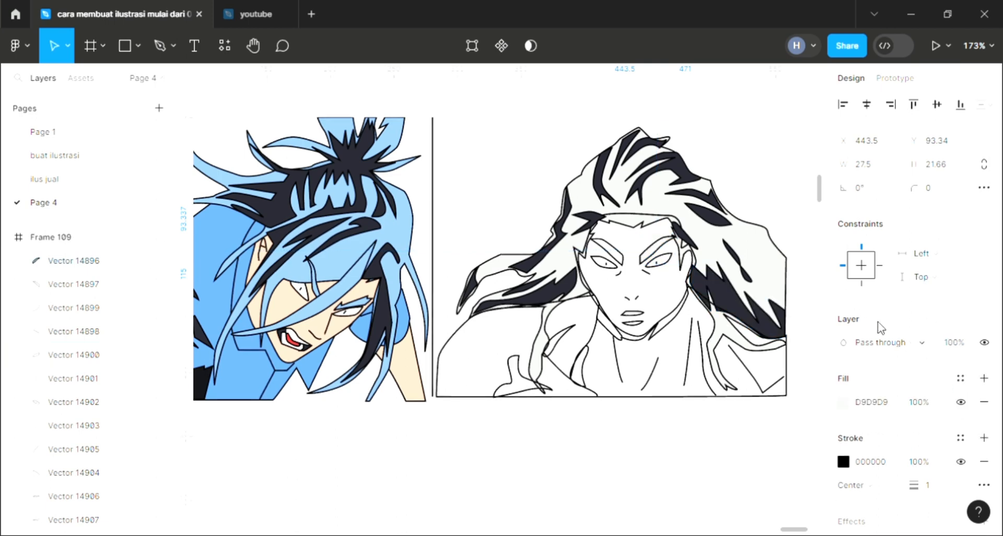
key("i")
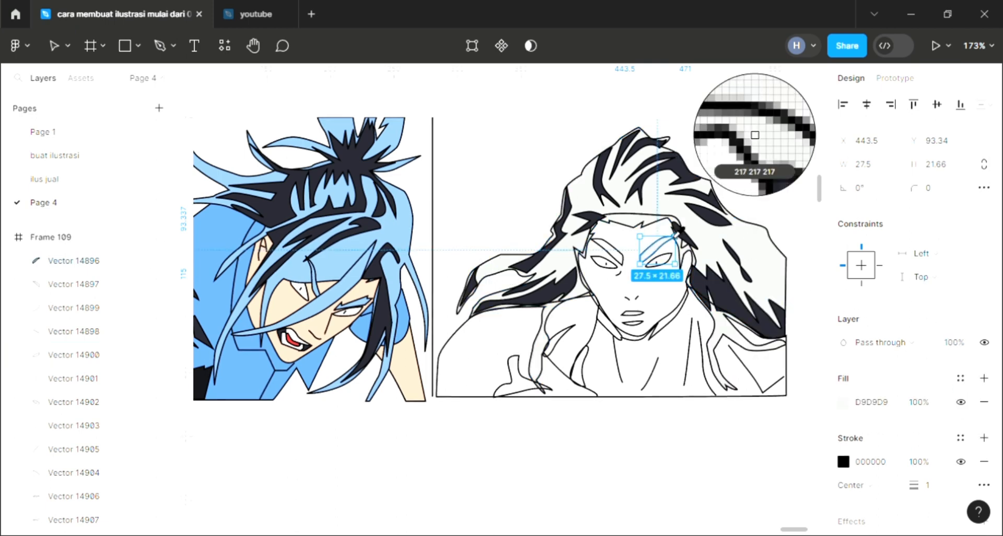
key("Escape")
left_click(606, 251)
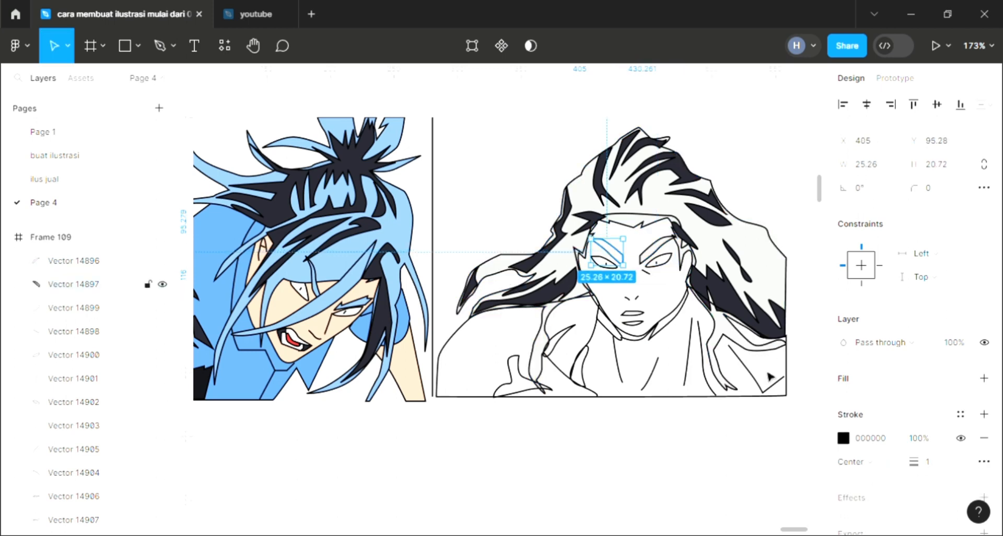
Step: Fill the second character's eyes (Vector 14900 and Vector 14902) with sampled white FFFFFF and send them to the back
left_click(656, 258)
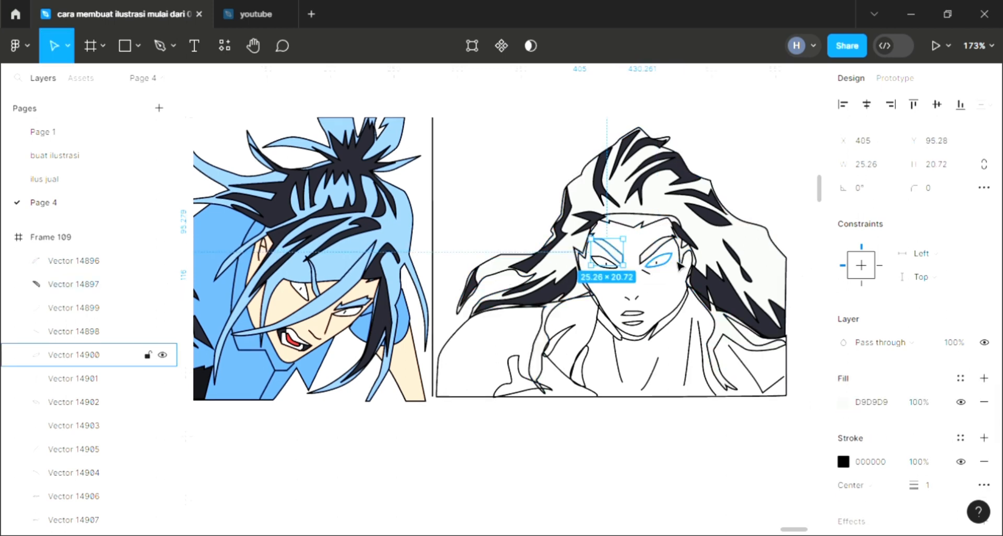
left_click(984, 378)
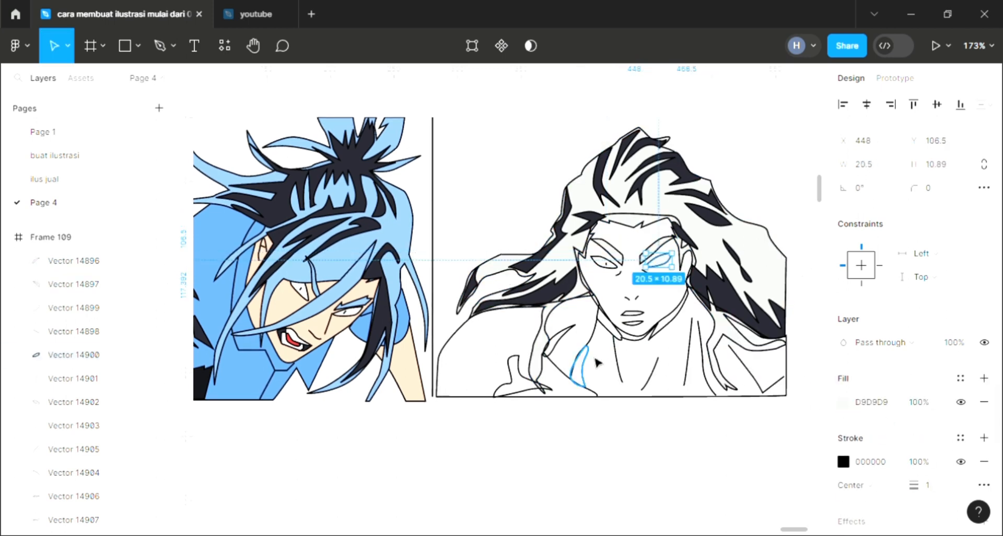
key("i")
left_click(754, 134)
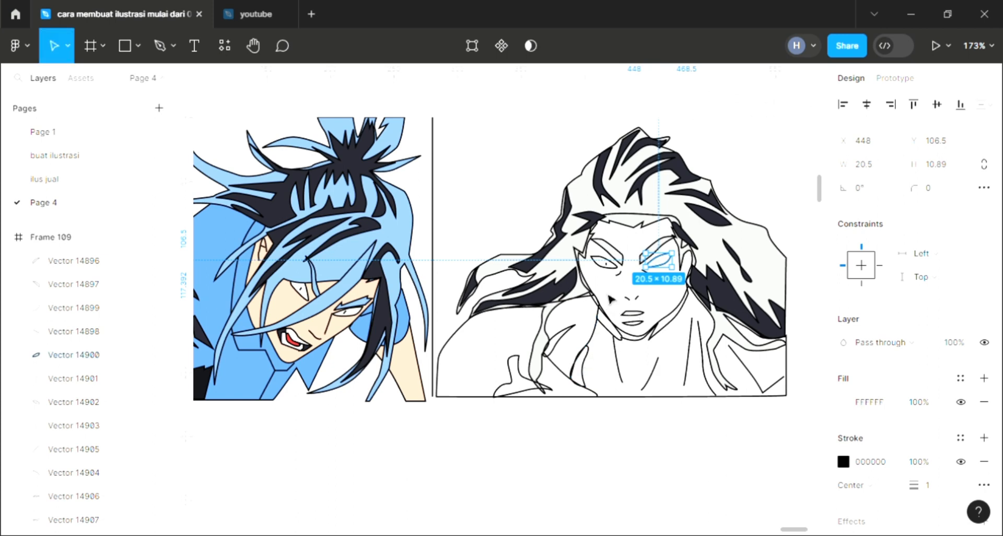
left_click(602, 260)
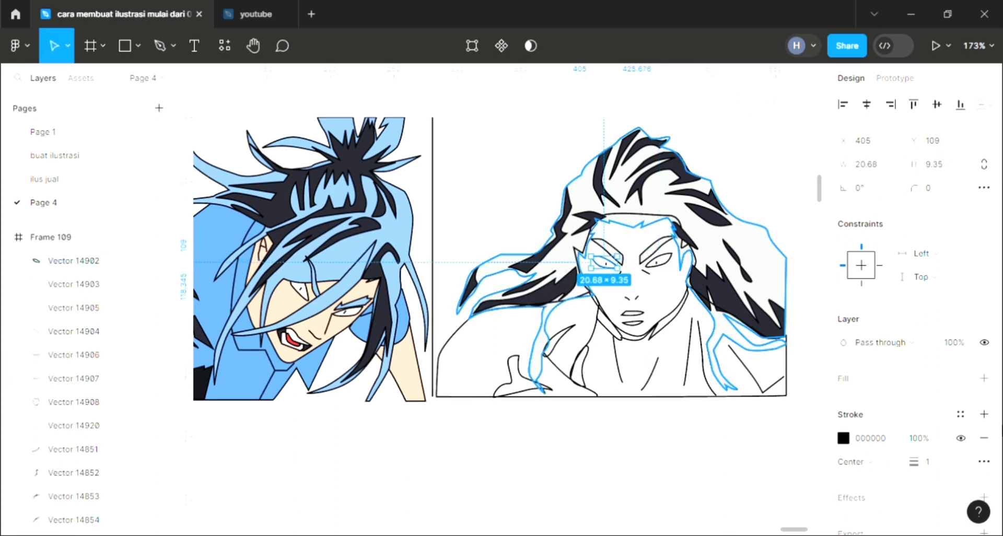
left_click(984, 378)
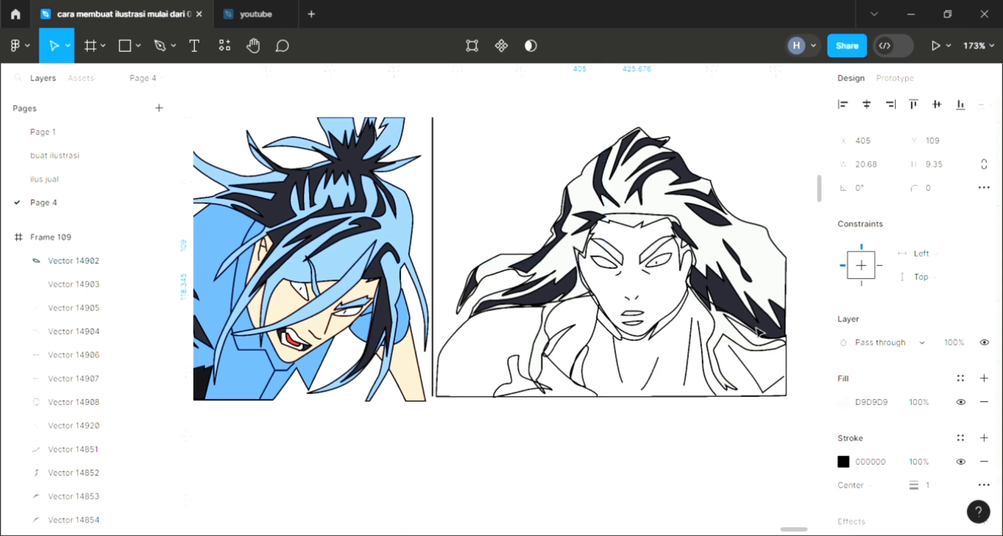
key("i")
left_click(756, 135)
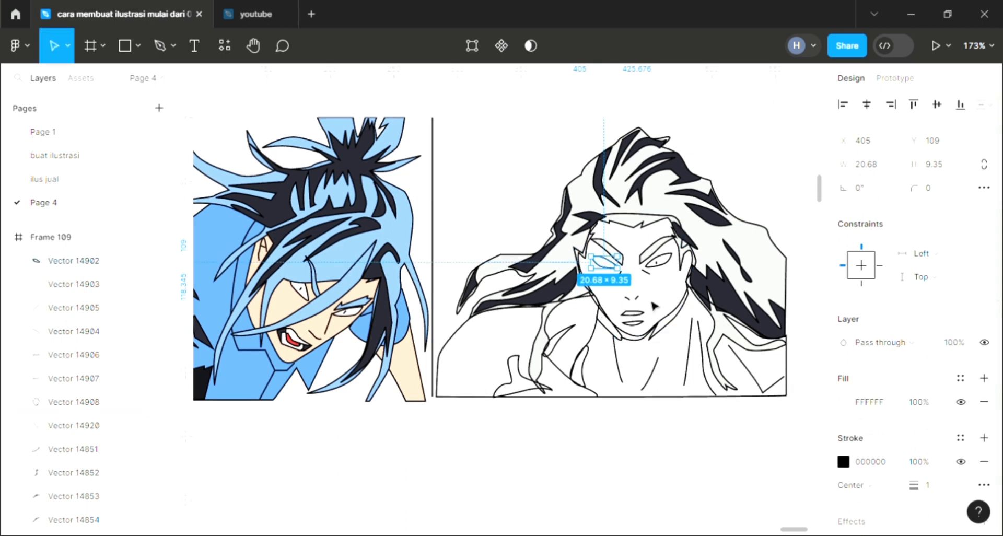
key("[")
Step: Fill the upper lip (Vector 14906) with sampled white FFFFFF and add a D9D9D9 fill to the lower lip (Vector 14907)
left_click(646, 317)
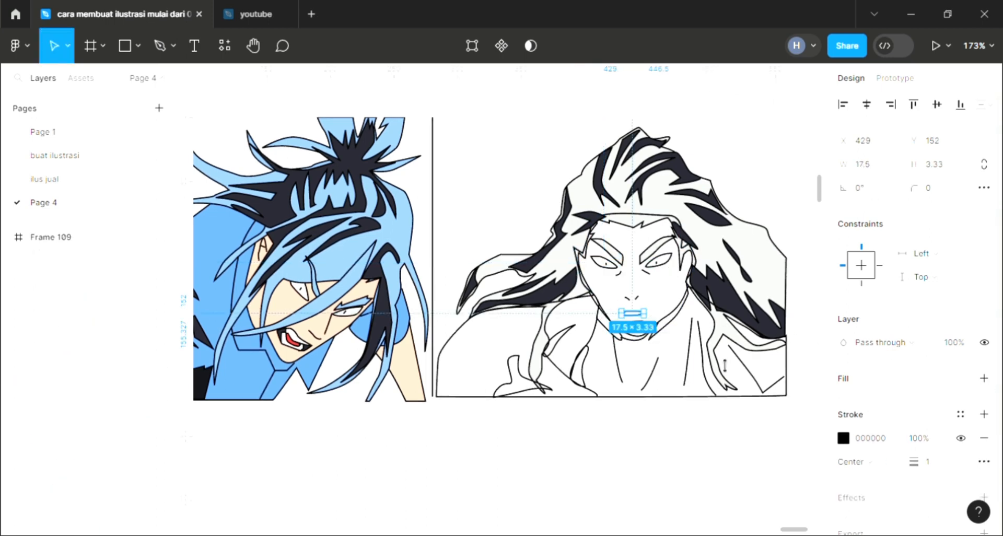
left_click(984, 377)
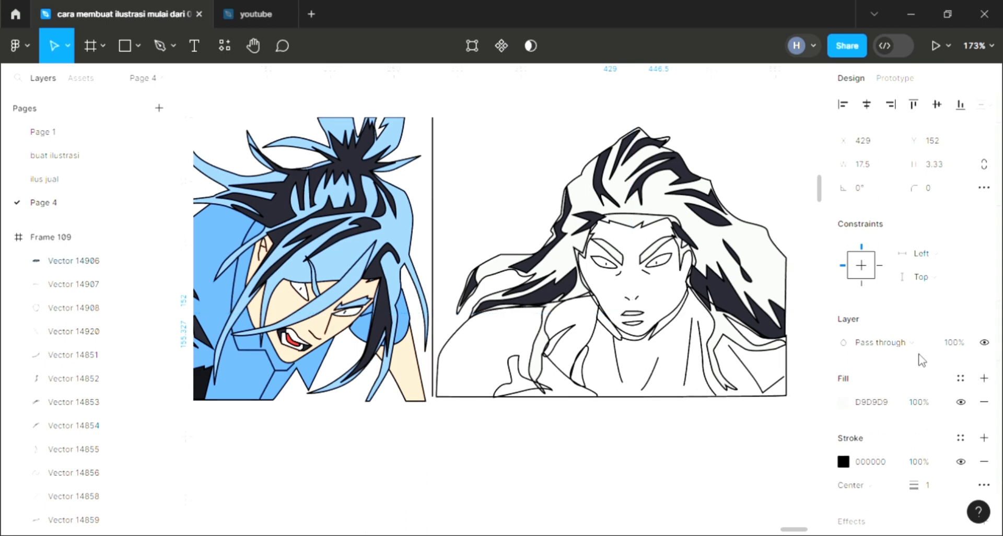
key("i")
left_click(752, 135)
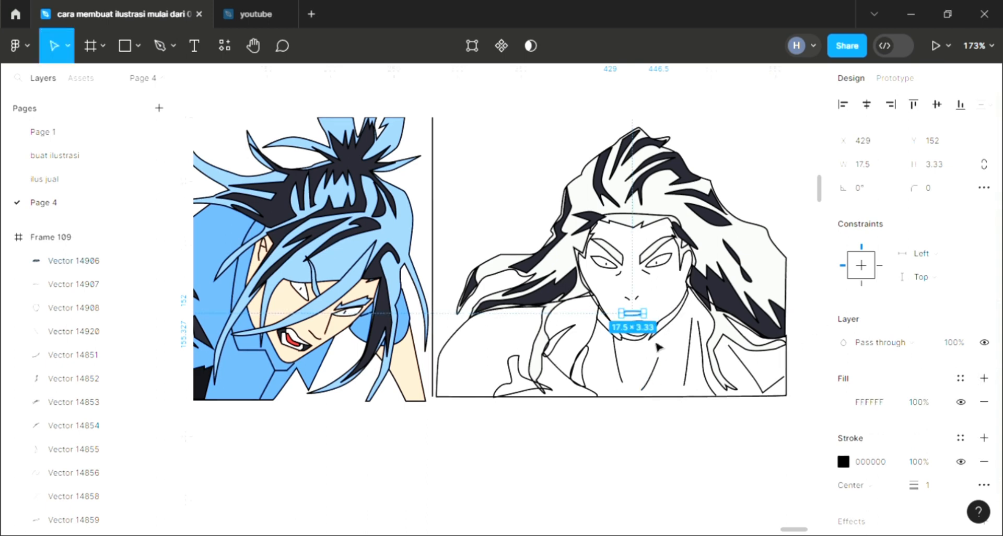
left_click(73, 283)
left_click(986, 375)
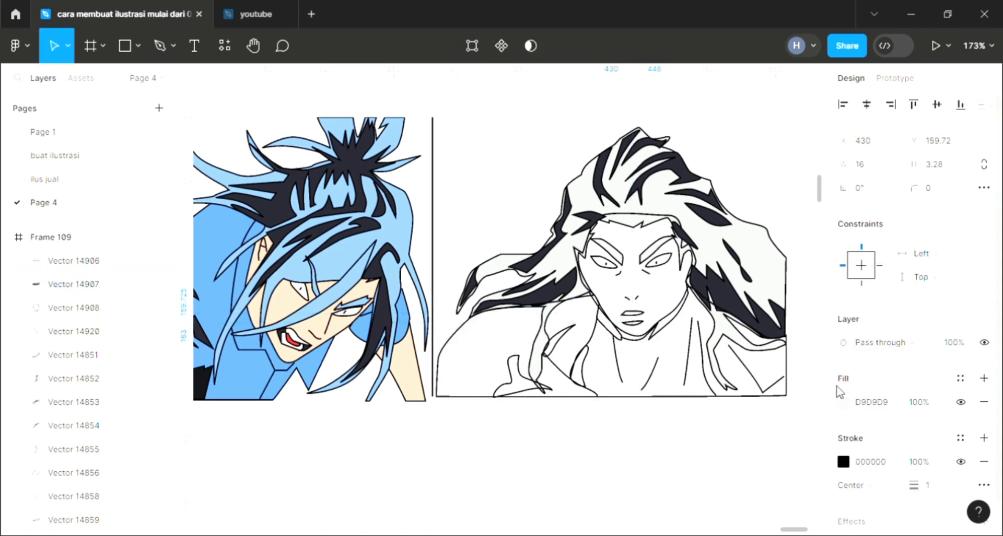
left_click(688, 371)
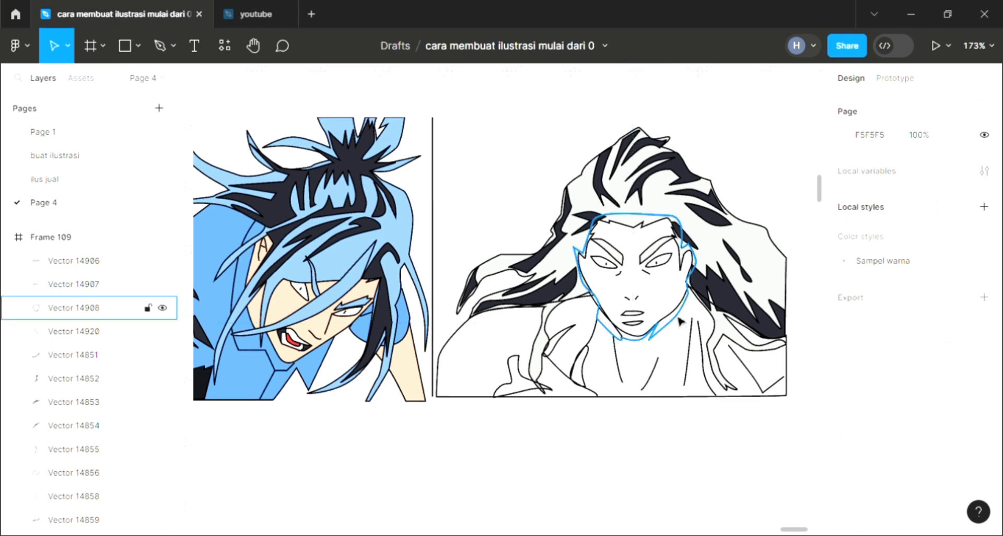
Step: Fill the face shape (Vector 14908) with skin tone FFD1BA sampled from the first character's face and send it to the back
left_click(694, 286)
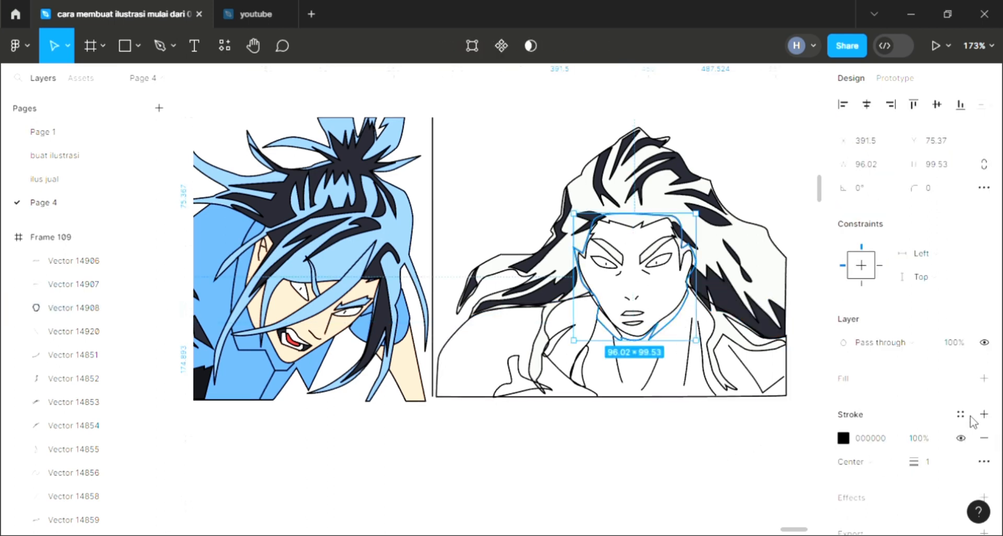
left_click(985, 379)
key("i")
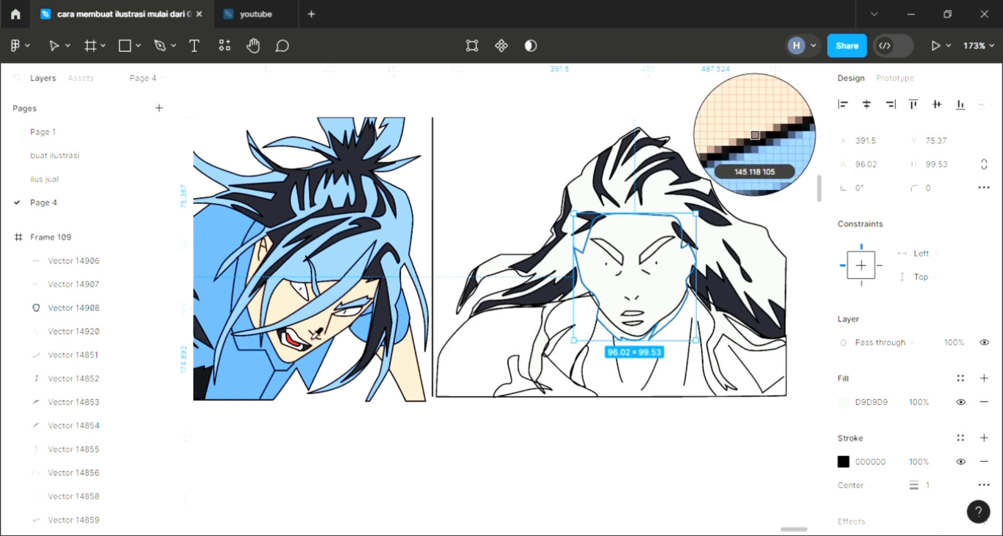
left_click(296, 317)
key("[")
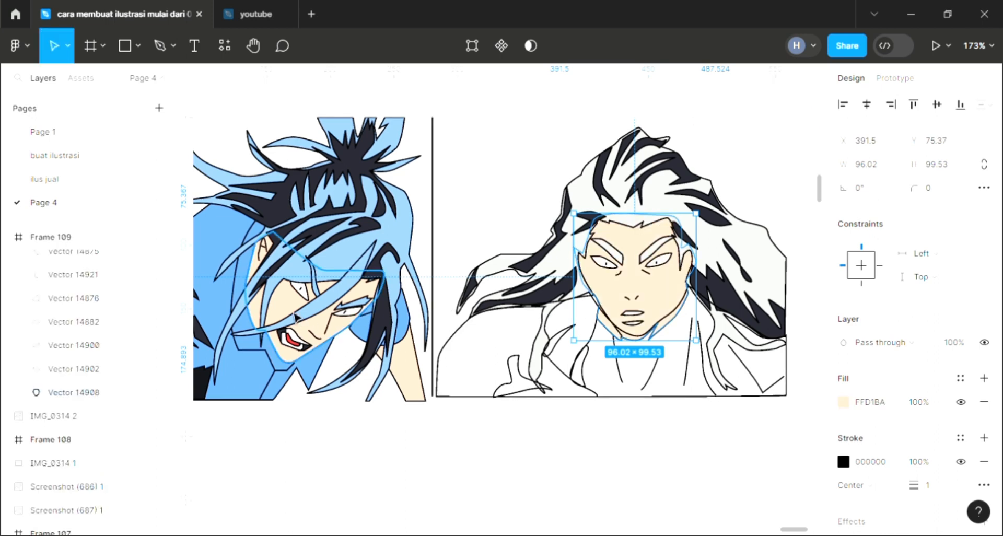
left_click(672, 430)
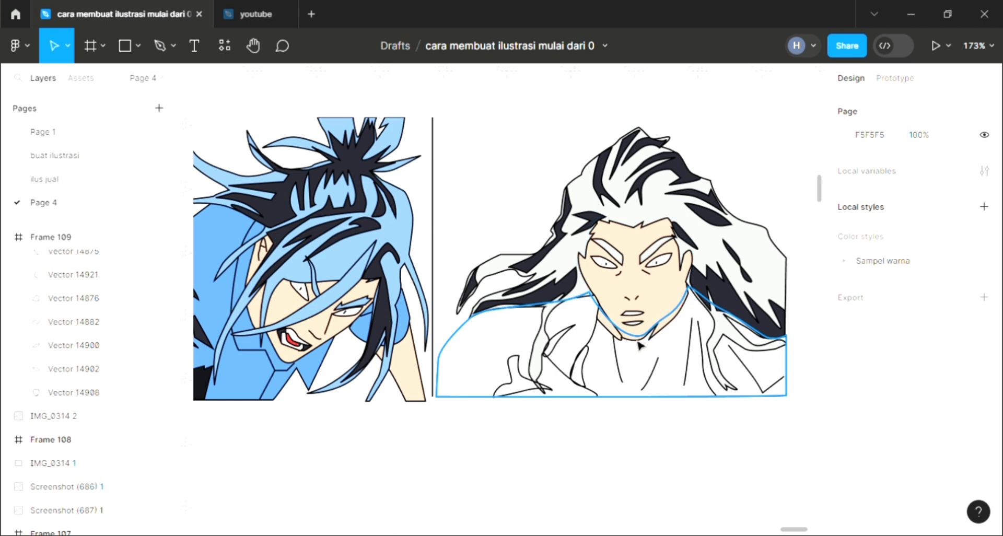
Step: Fill the second character's body shape (Vector 14909) with D9D9D9 and send it to the back
left_click(638, 345)
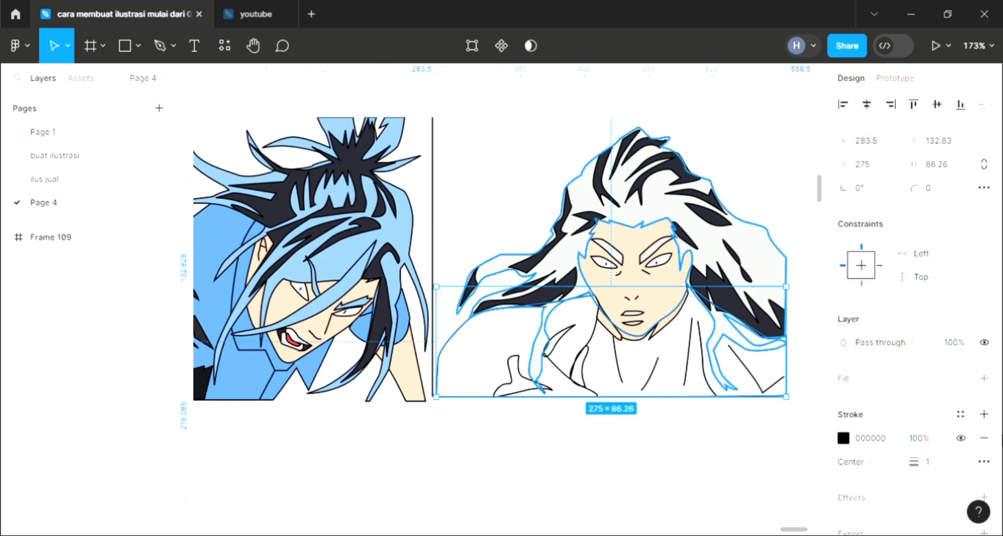
left_click(984, 378)
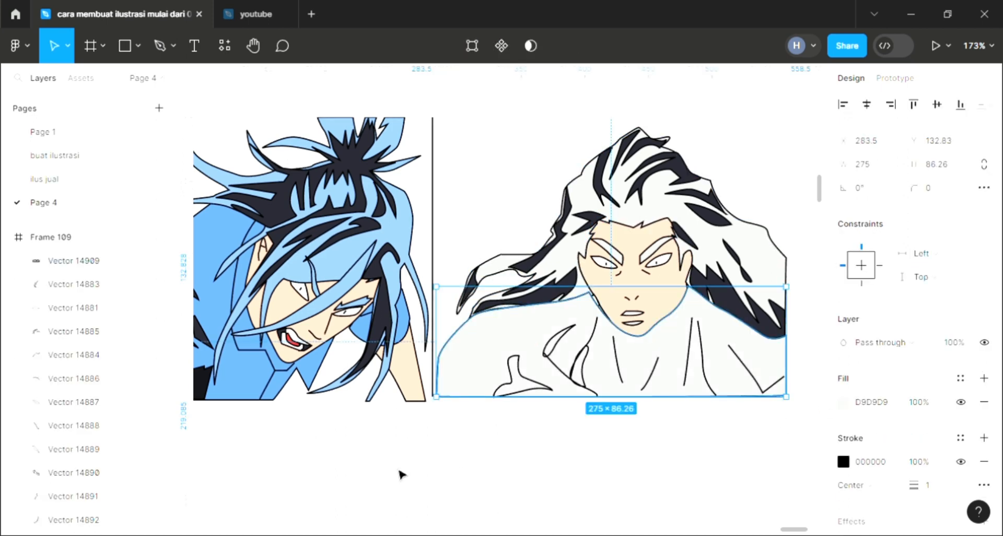
left_click(560, 462)
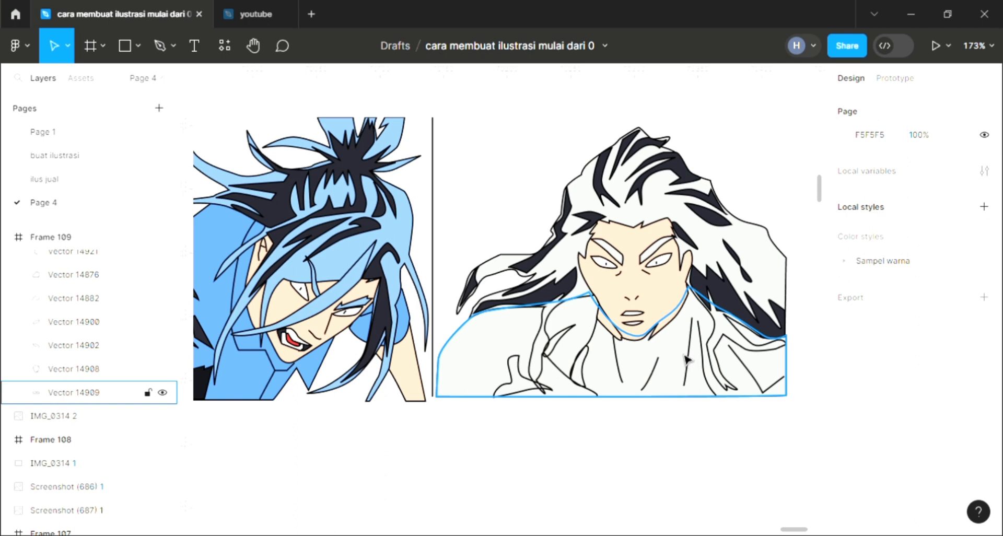
Step: Draw a slightly curved jawline about 19.5 × 32 with the Pen tool, from beside the chin up toward the right ear
scroll(686, 359, "right", 1)
left_click(160, 45)
scroll(646, 330, "up", 3)
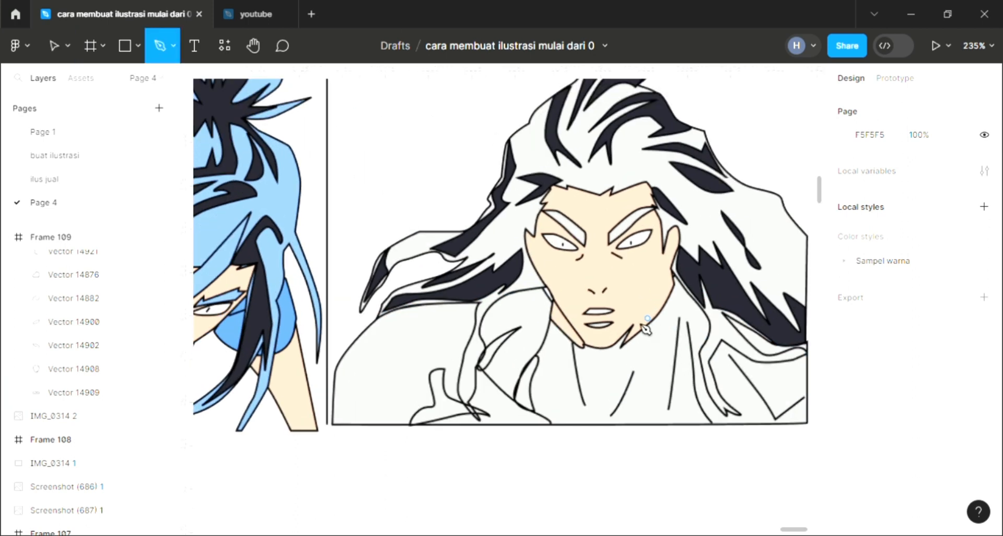
scroll(646, 329, "up", 3)
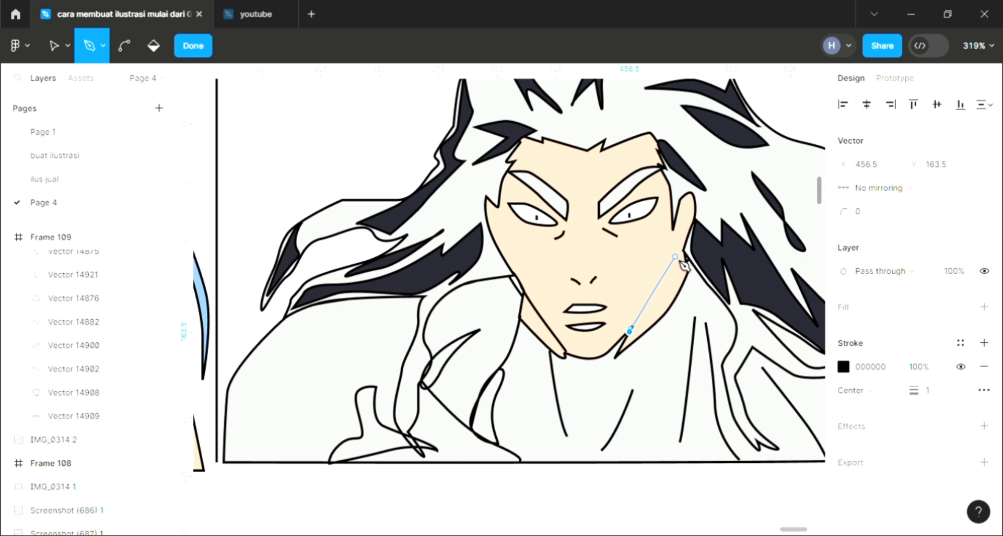
left_click_drag(675, 257, 690, 247)
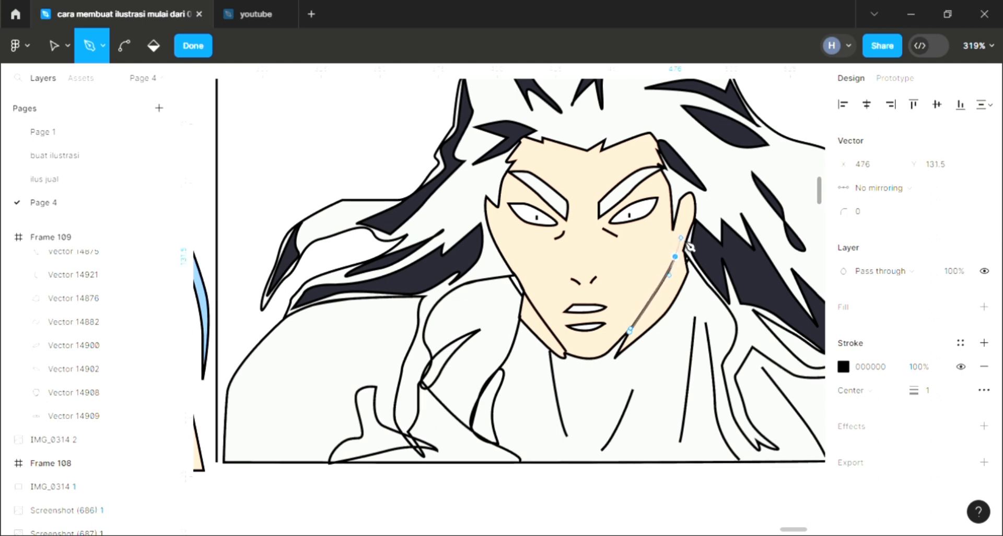
key("Escape")
left_click(665, 381)
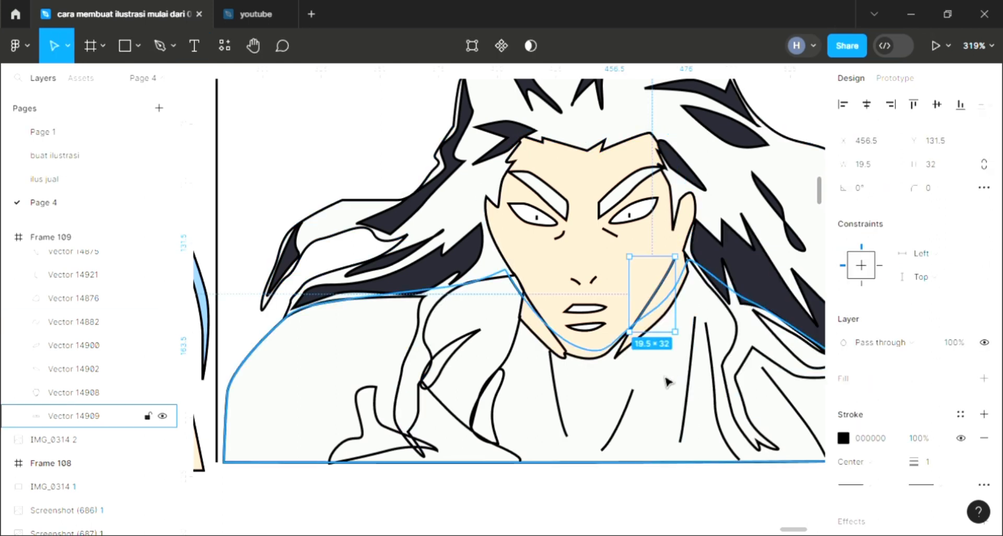
scroll(603, 370, "down", 2)
scroll(564, 293, "down", 2)
left_click(465, 183)
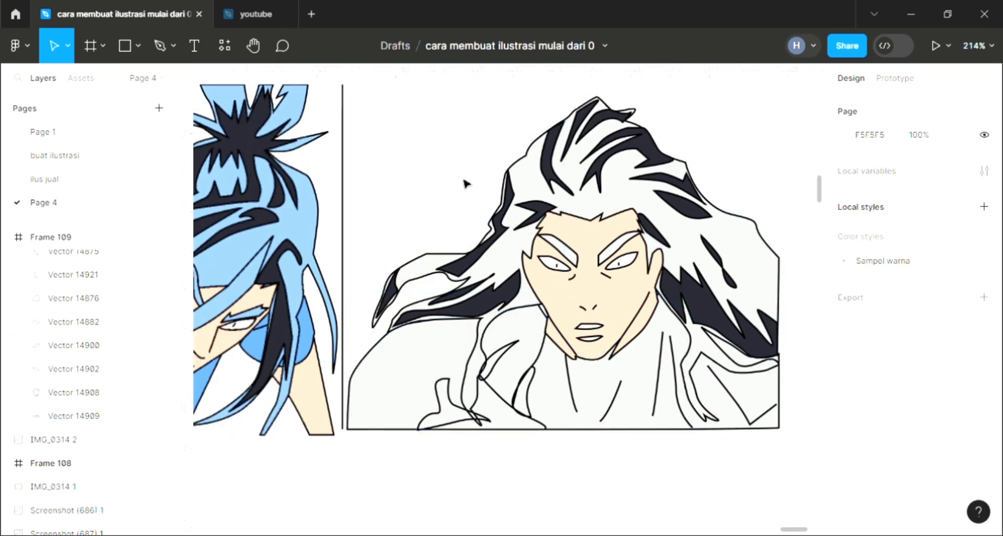
scroll(465, 184, "down", 3)
scroll(464, 183, "down", 2)
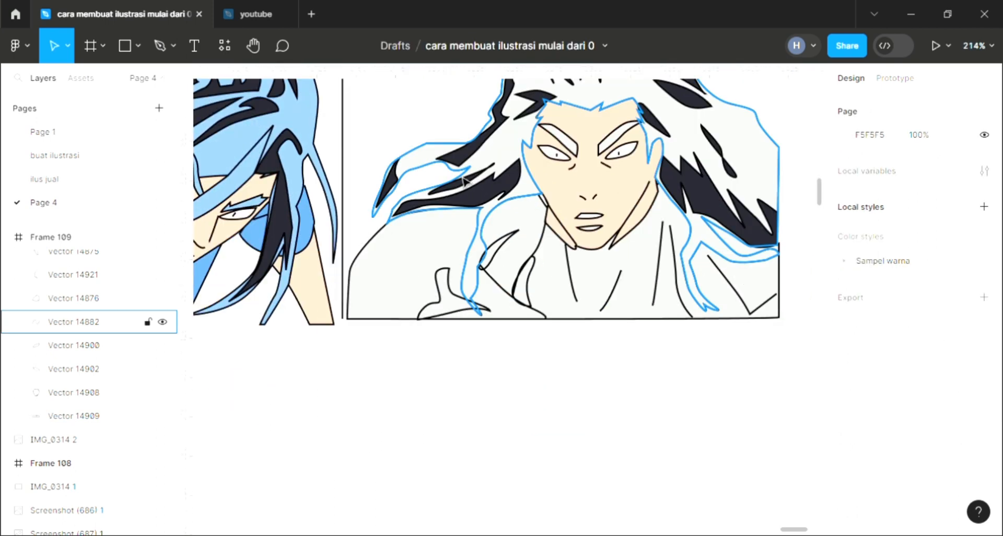
Step: Draw a short curved four-point line inside the second character's right ear with the Pen tool
scroll(581, 306, "up", 2)
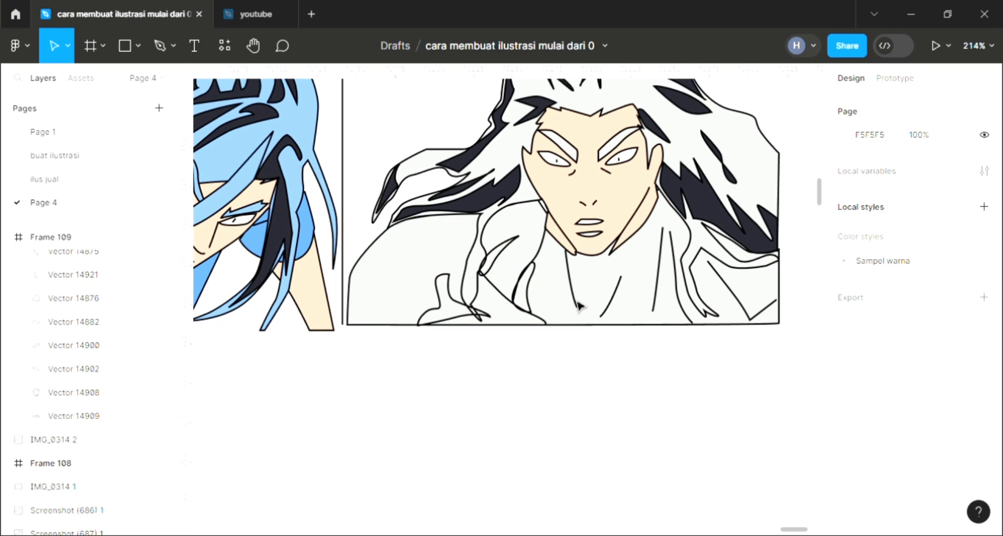
left_click(162, 46)
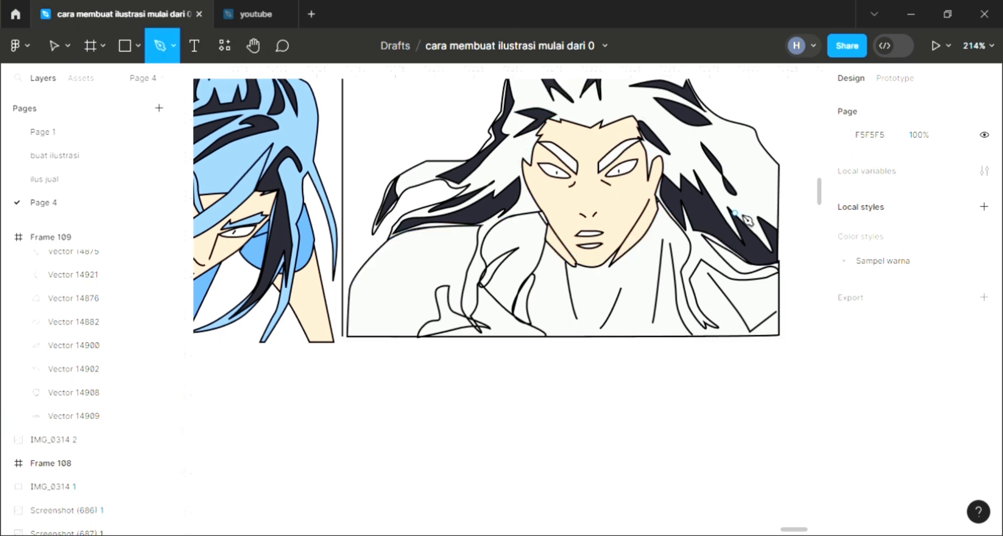
left_click(657, 163)
left_click(660, 174)
left_click(657, 185)
left_click(650, 197)
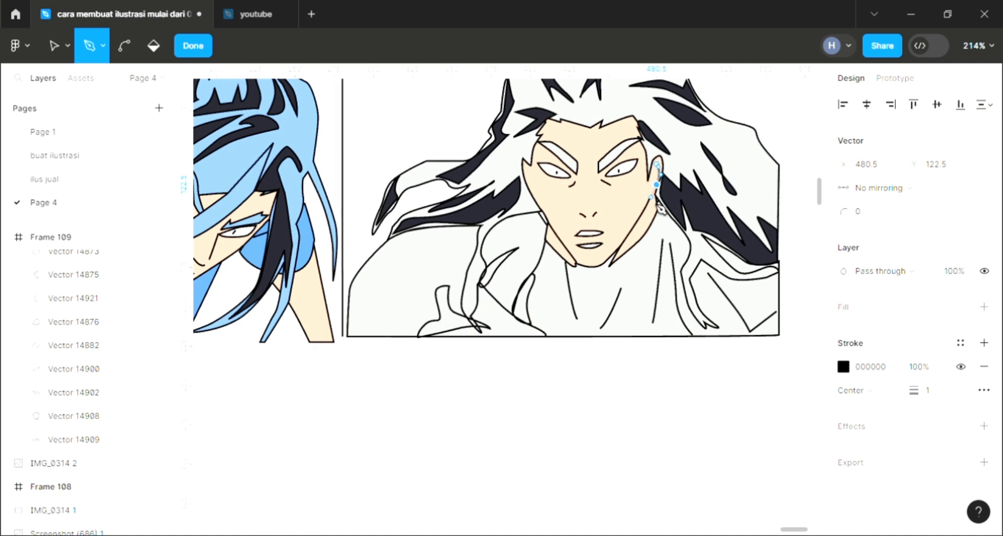
key("Escape")
key("Escape")
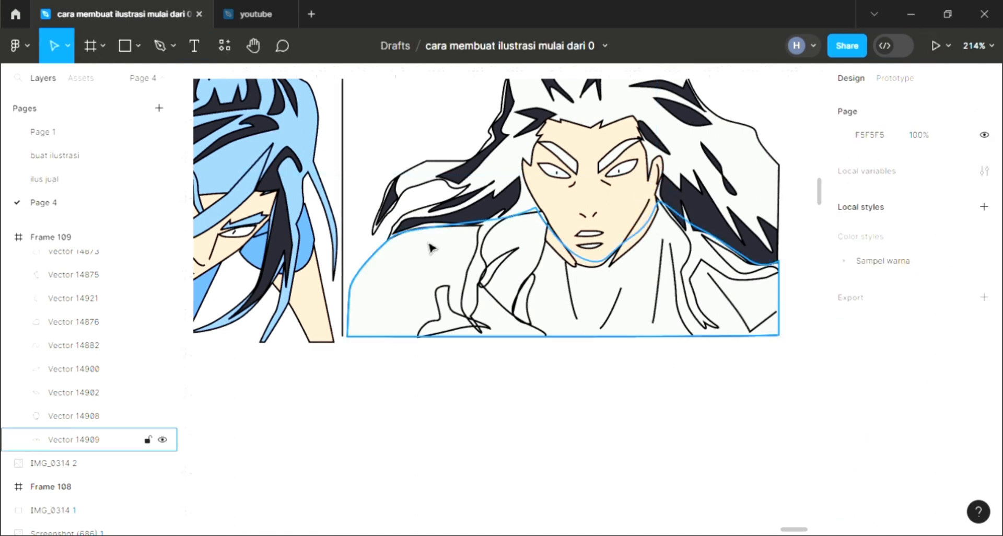
Step: Fill the upper small hair shadow over the second character's shoulder (Vector 14911) with sampled dark colour 252630
scroll(468, 313, "down", 2)
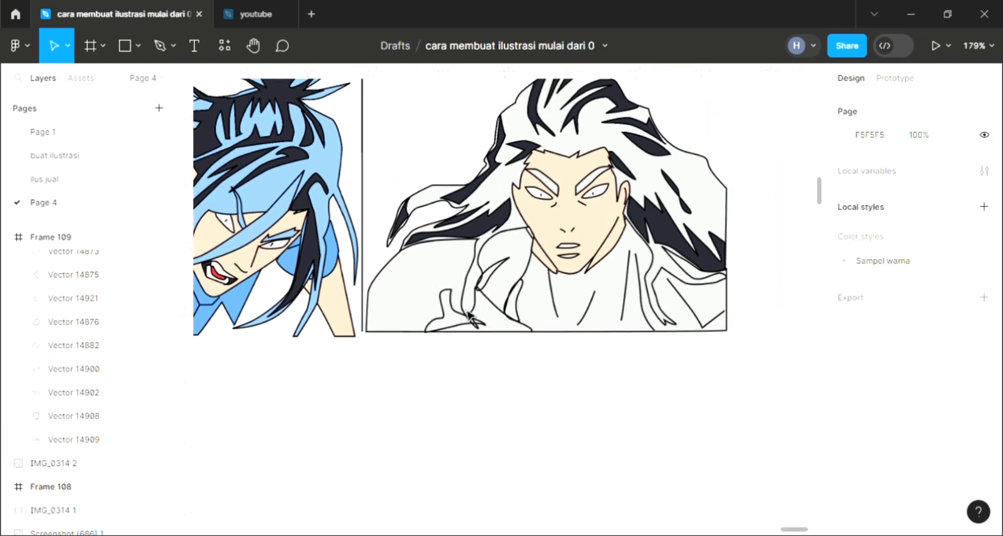
left_click(494, 272)
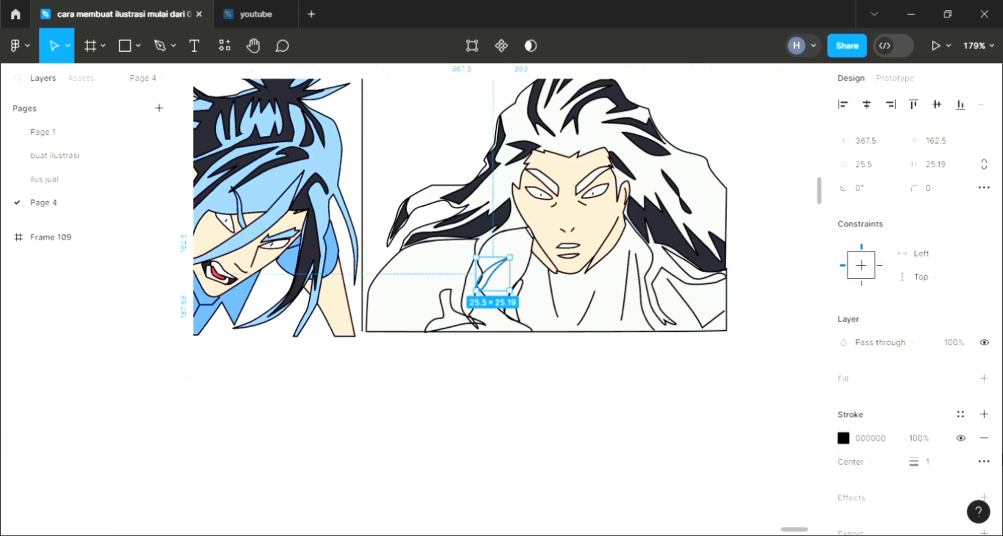
left_click(984, 379)
scroll(292, 297, "left", 1)
scroll(293, 298, "up", 1)
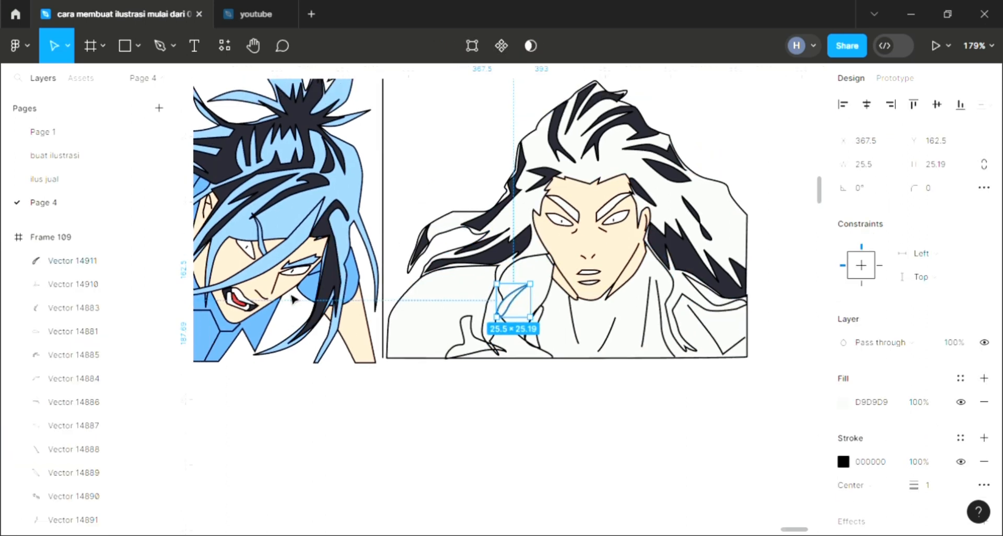
key("i")
left_click(683, 349)
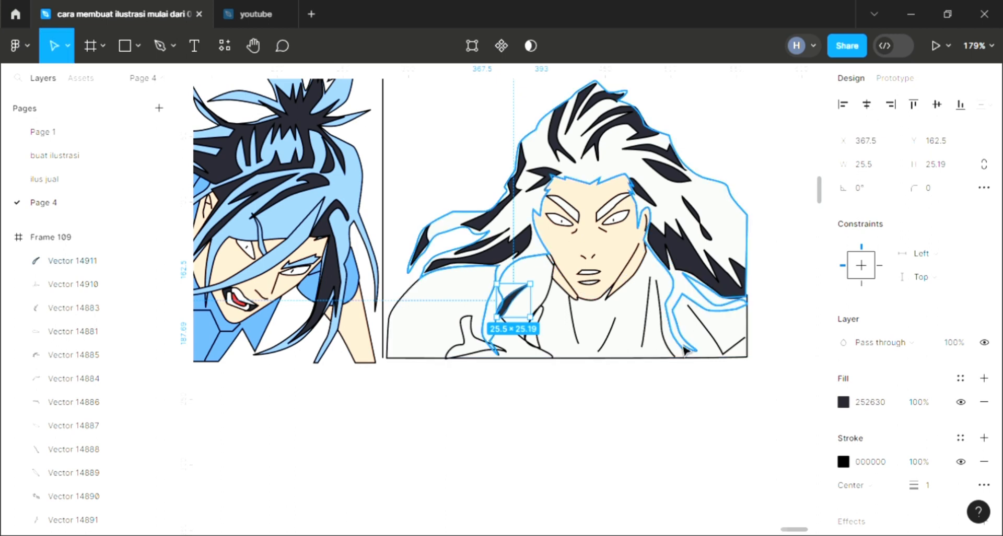
Step: Fill the lower small hair shadow over the second character's chest (Vector 14912) with sampled dark colour 252630
left_click(684, 349)
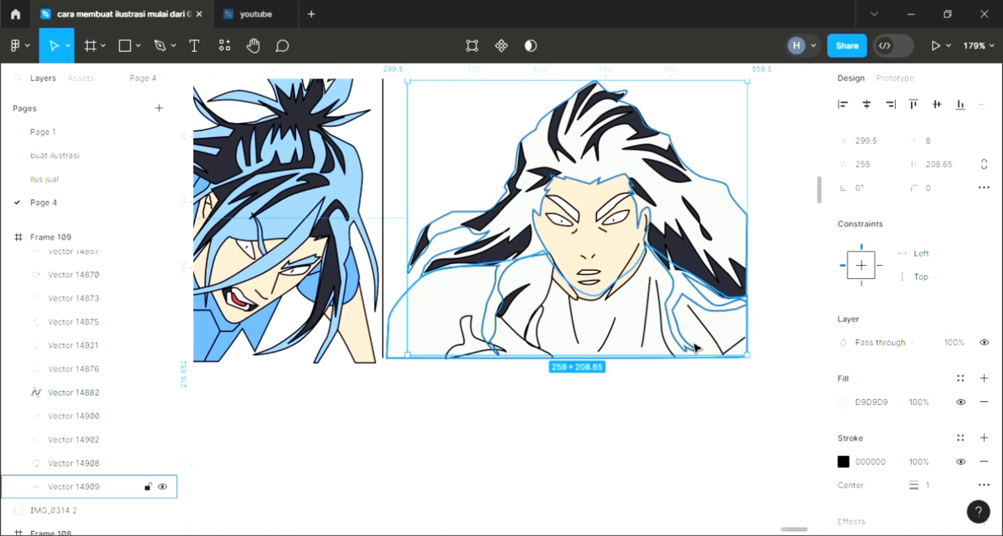
left_click(539, 331)
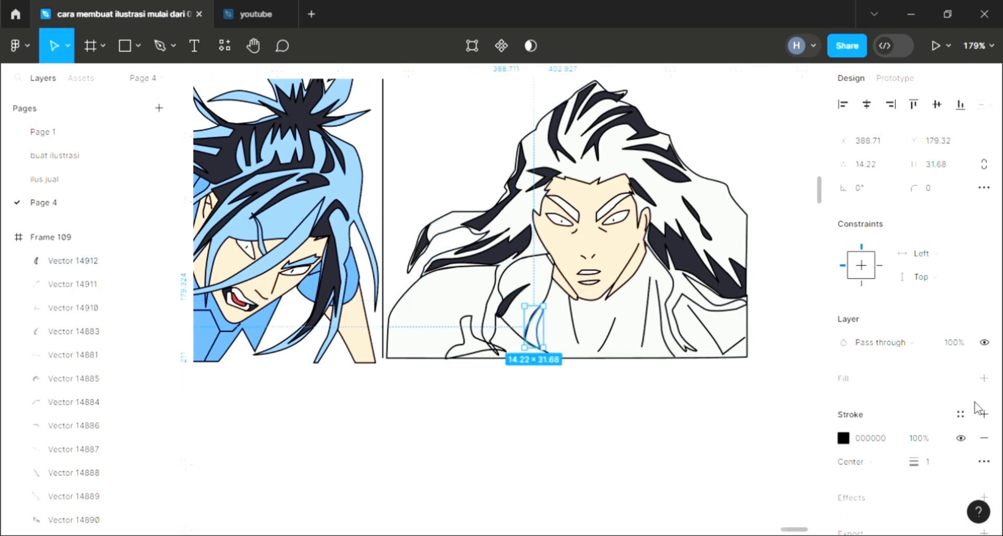
left_click(985, 378)
key("i")
left_click(752, 126)
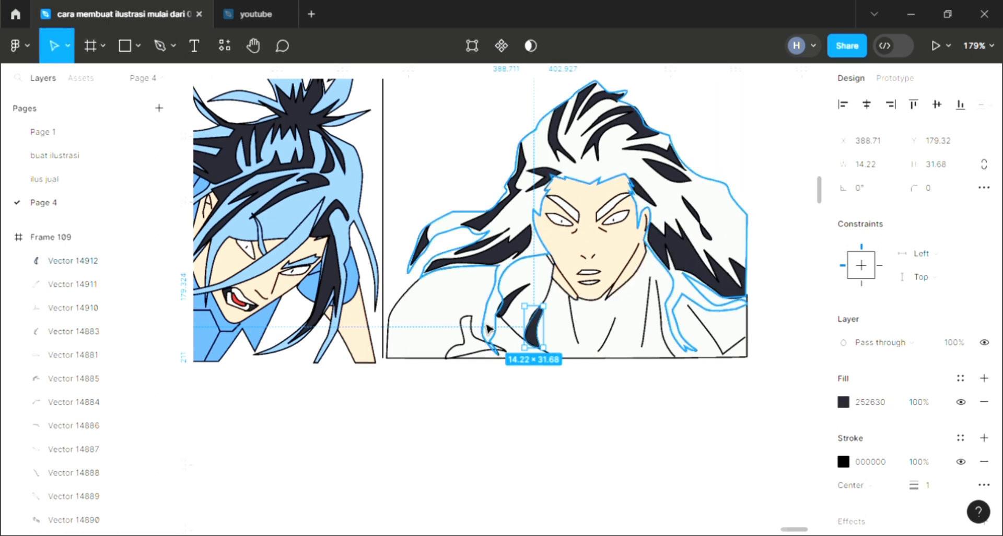
Step: Add a D9D9D9 fill to the forked shape at the lower edge of the second character's body (Vector 14910) and check its outline
left_click(477, 341)
left_click(984, 378)
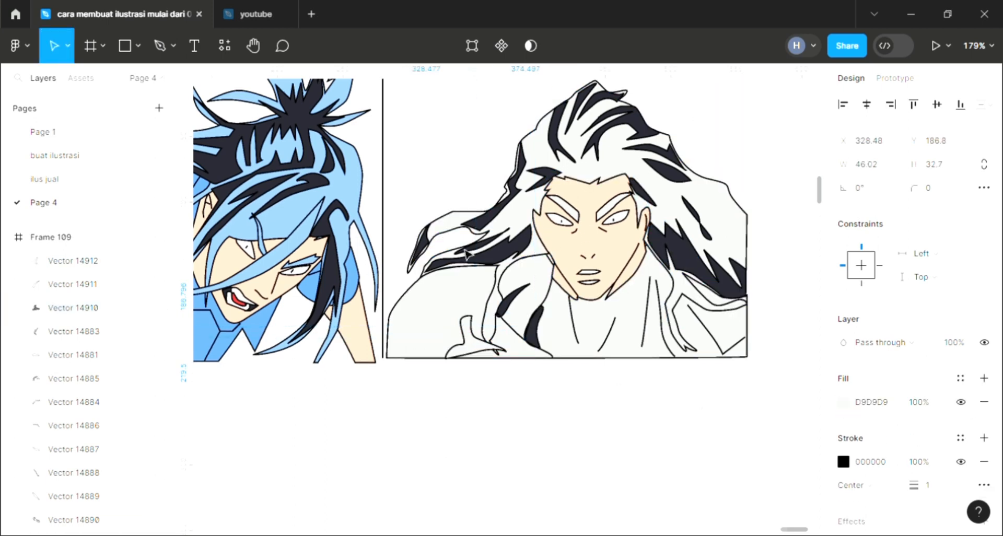
key("i")
left_click(754, 136)
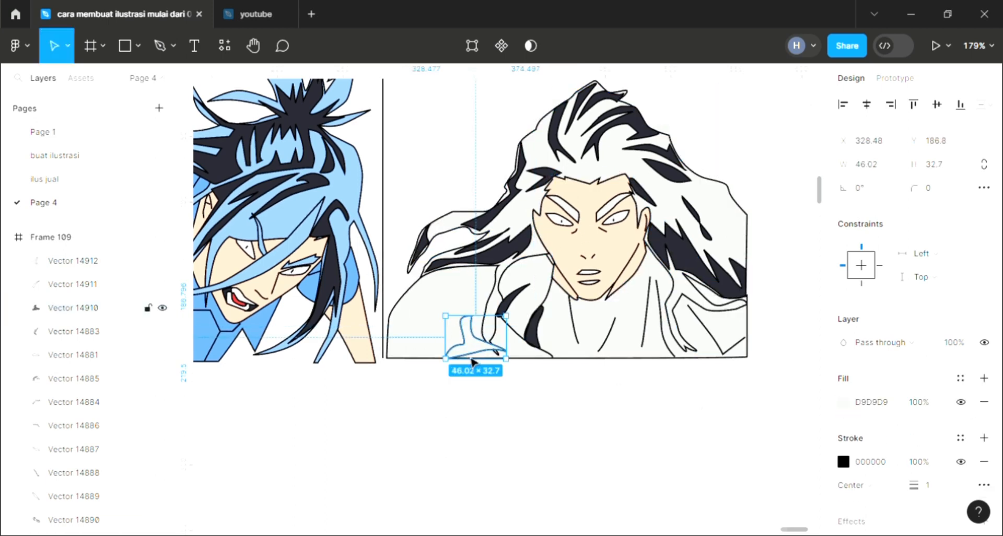
double_click(473, 360)
scroll(473, 360, "up", 6)
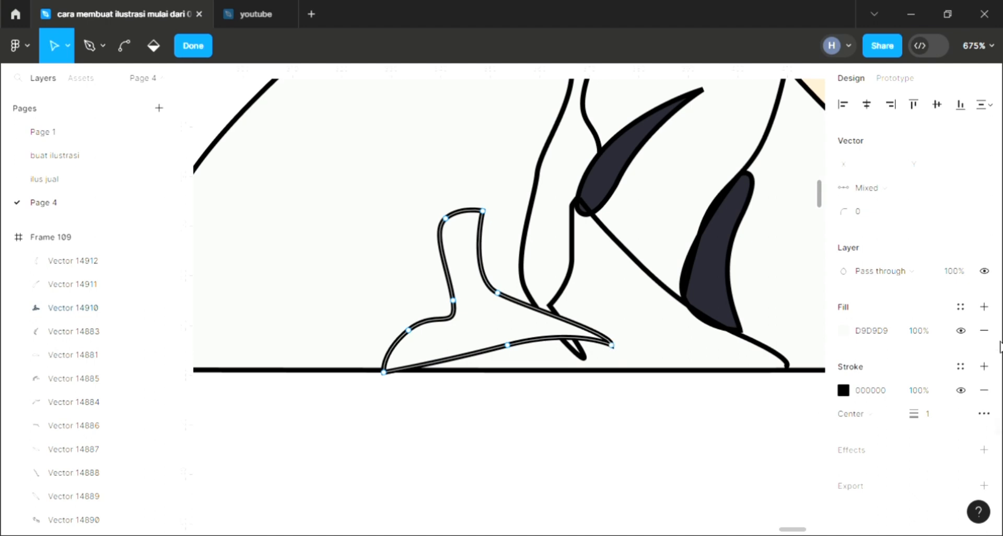
scroll(618, 354, "down", 5)
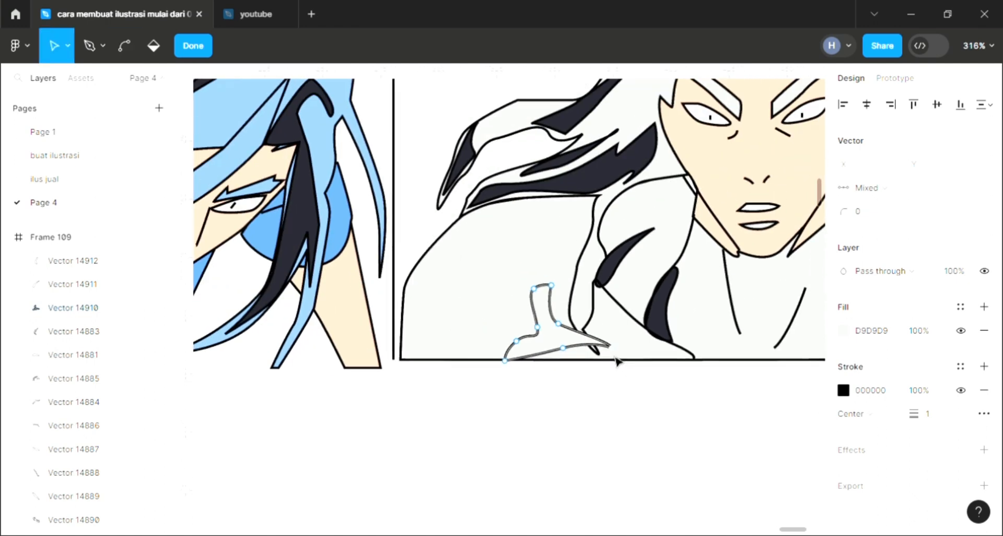
key("Escape")
left_click(580, 387)
scroll(579, 385, "down", 4)
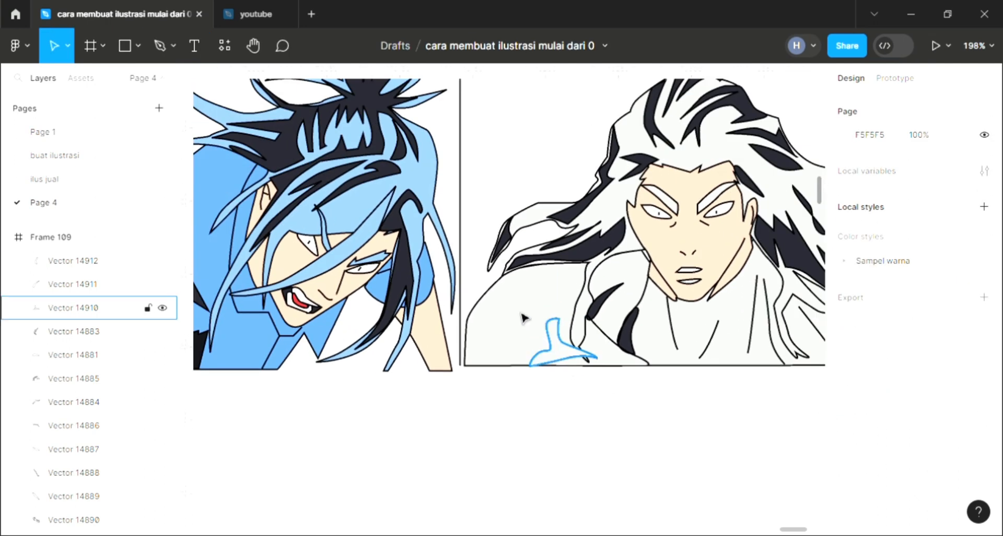
Step: Fill the second character's body shape (Vector 14909) with grey 646D7C sampled from the colour swatches beside the frame
left_click(504, 289)
scroll(581, 416, "up", 1)
scroll(586, 421, "left", 1)
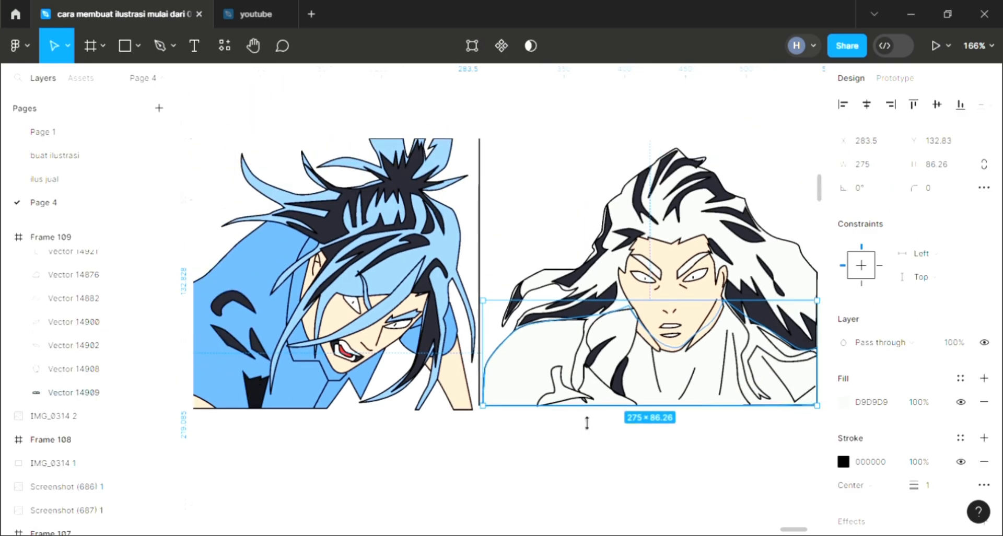
scroll(581, 417, "down", 2)
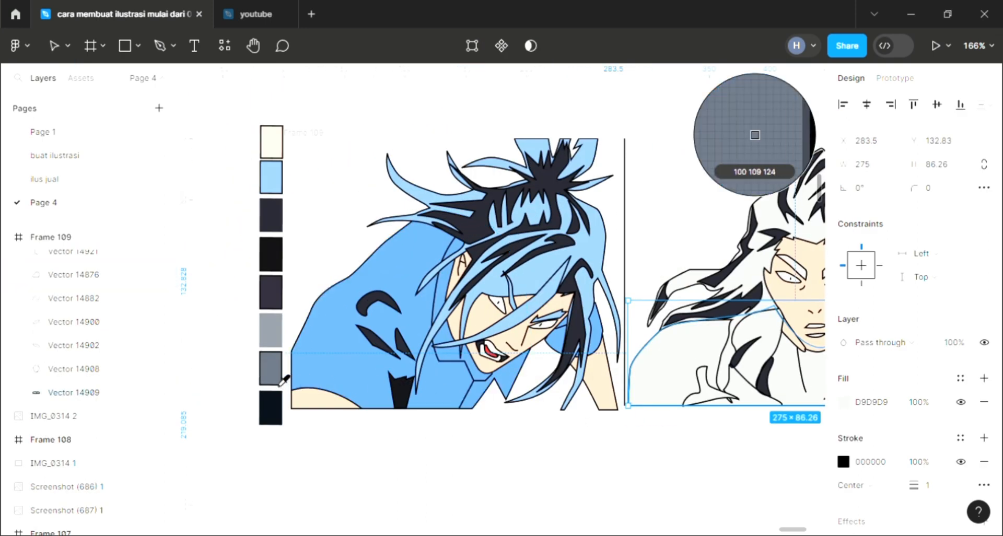
left_click(271, 372)
scroll(277, 379, "right", 2)
scroll(413, 415, "right", 3)
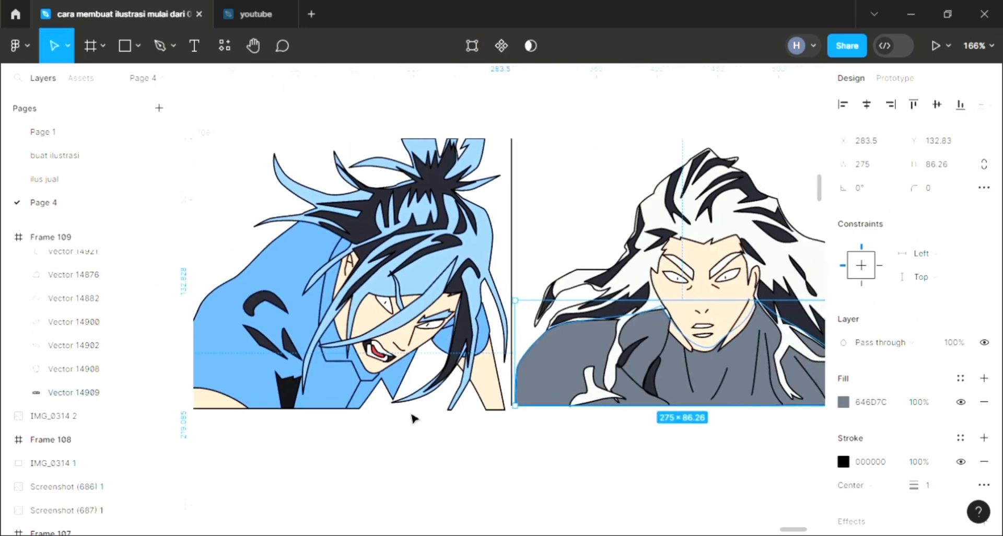
left_click(572, 452)
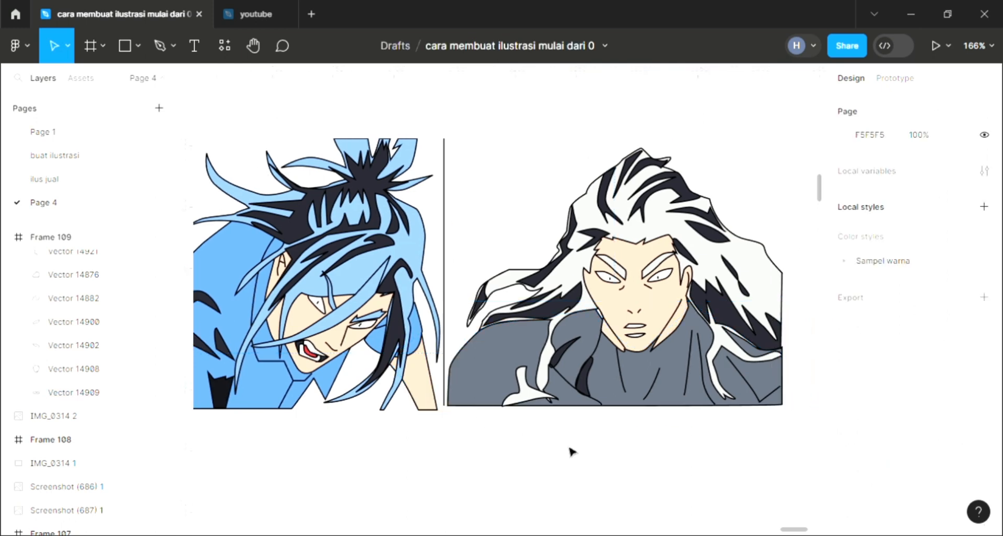
Step: Set the background fill of Frame 109 to pink EA9999 and crop the frame to 558 × 219 around the two characters
scroll(614, 453, "down", 3)
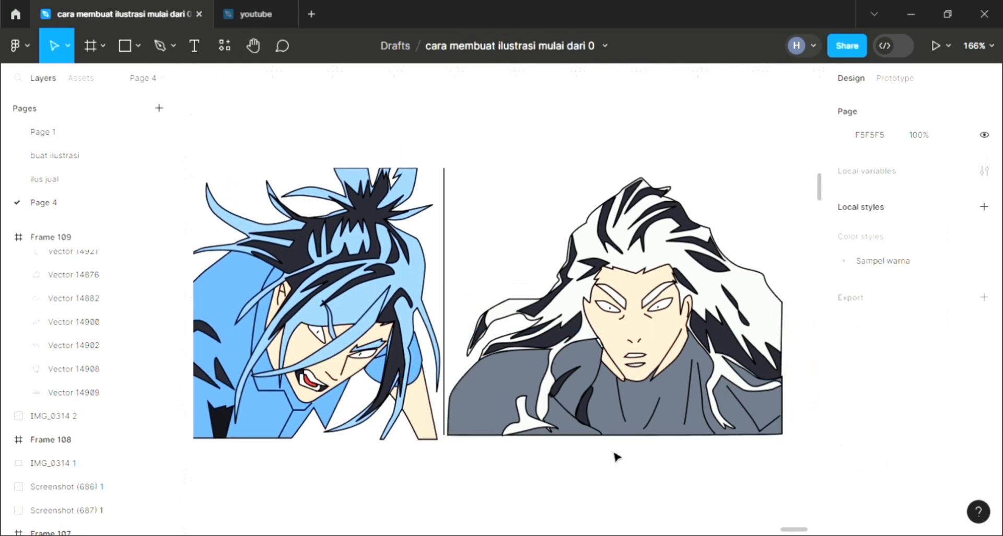
scroll(617, 457, "left", 3)
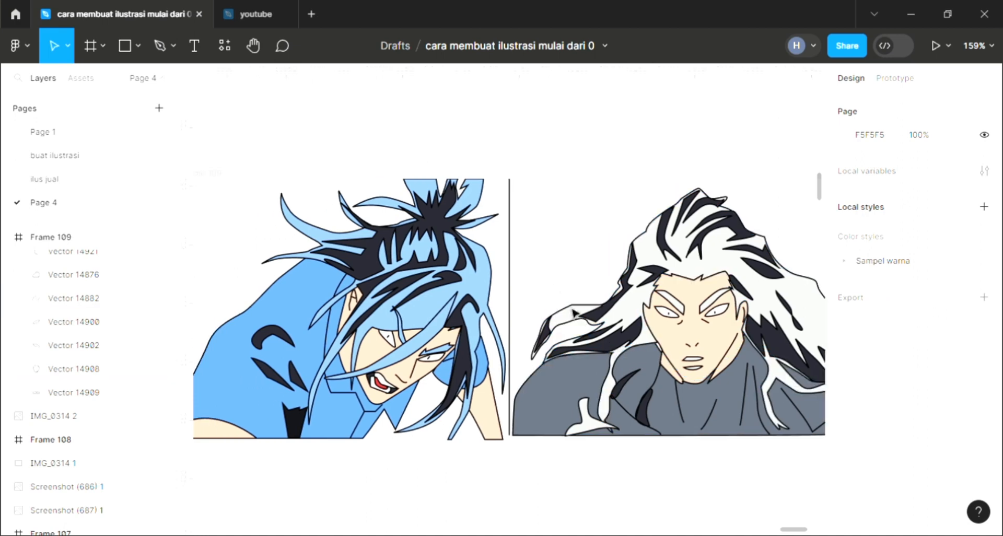
left_click(224, 180)
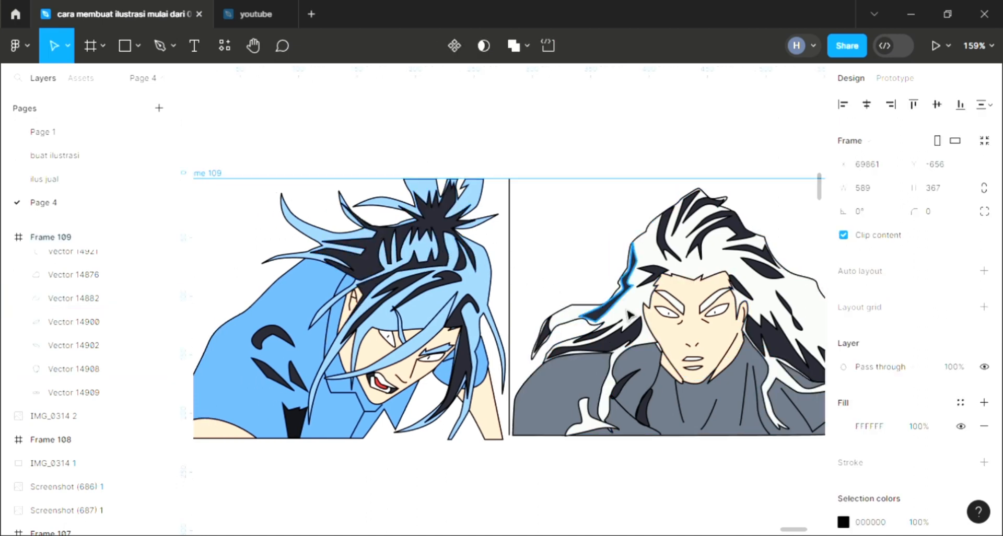
left_click(844, 425)
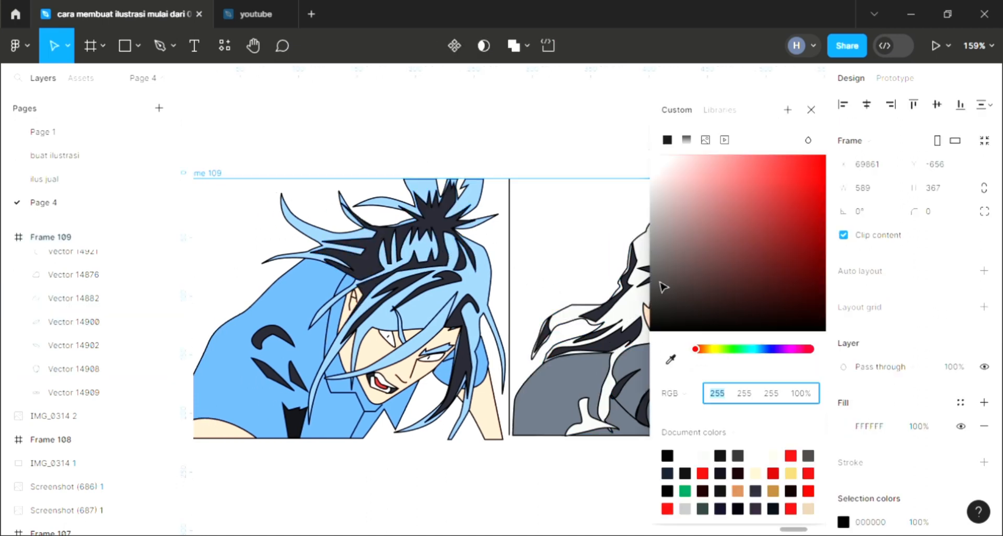
left_click(710, 169)
scroll(494, 293, "right", 2)
scroll(493, 293, "down", 3)
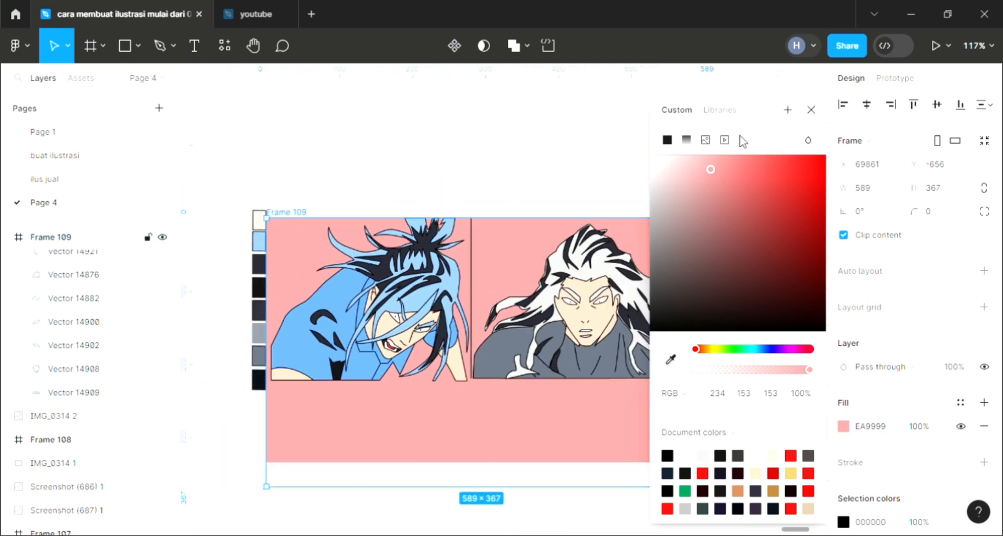
left_click(810, 109)
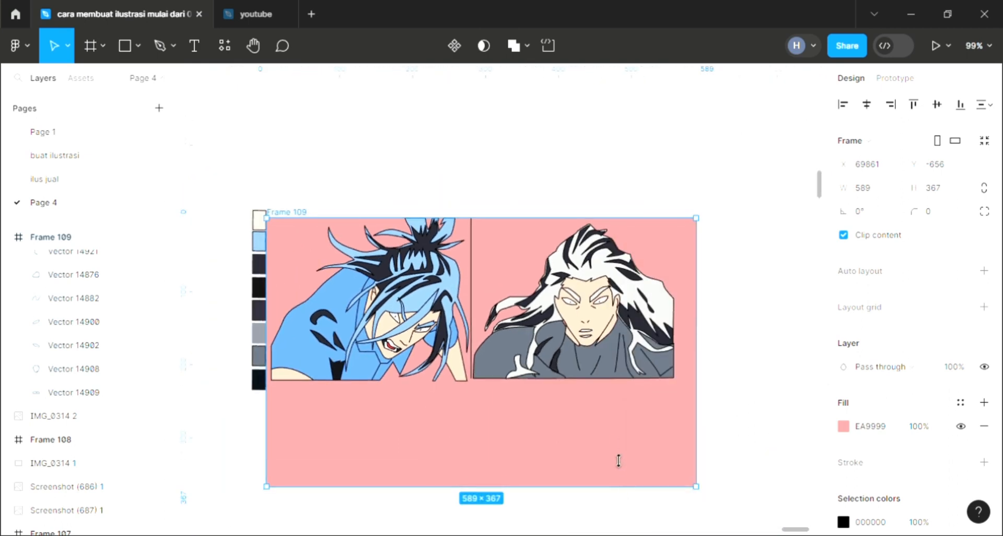
left_click_drag(618, 461, 603, 390)
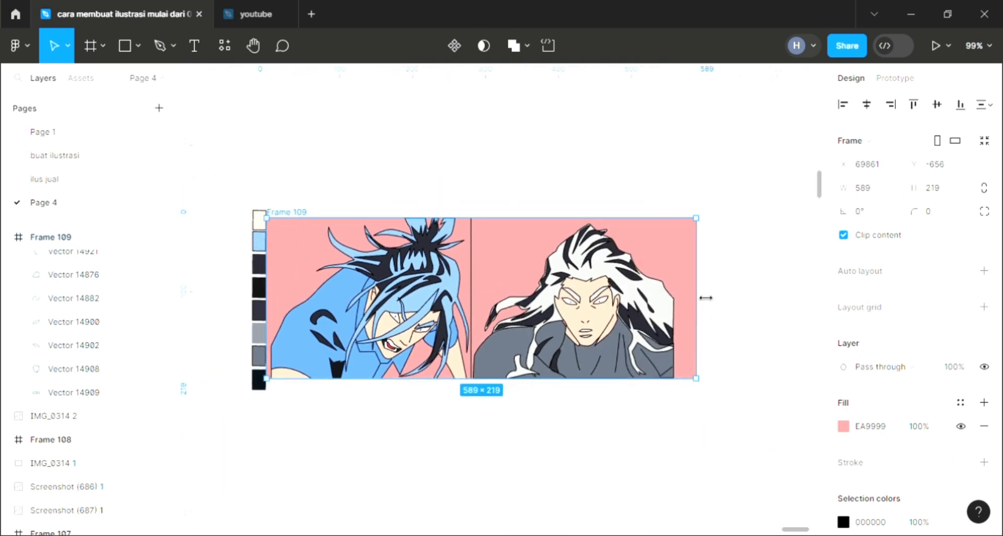
left_click_drag(708, 272, 684, 279)
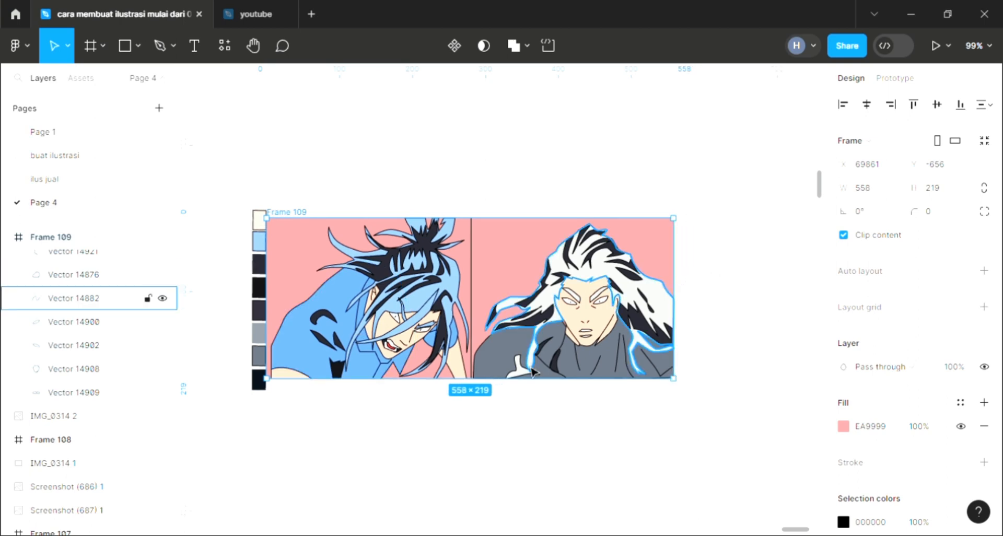
Step: Change the fill of Frame 109 to a linear gradient and make its opaque top stop light purple
scroll(524, 267, "up", 5)
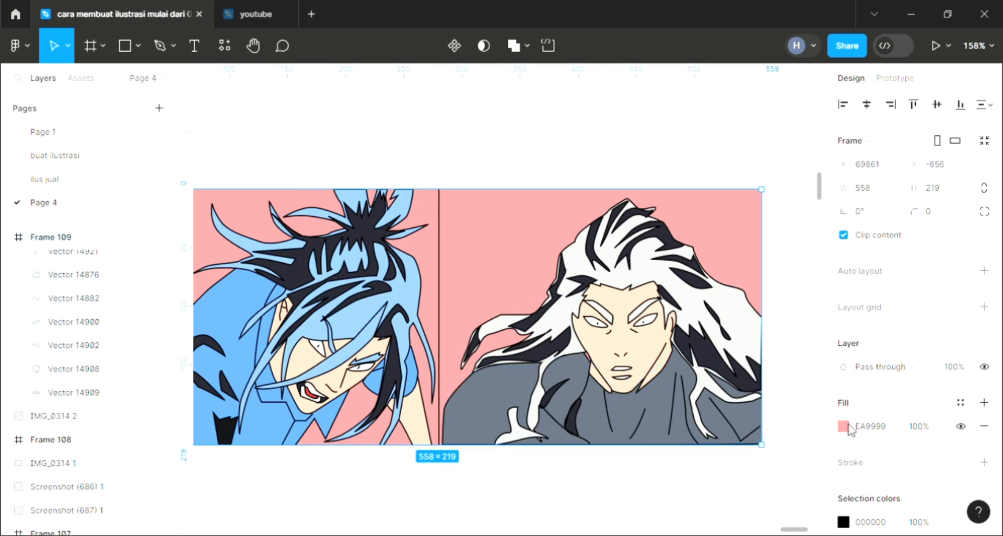
left_click(843, 426)
left_click(686, 140)
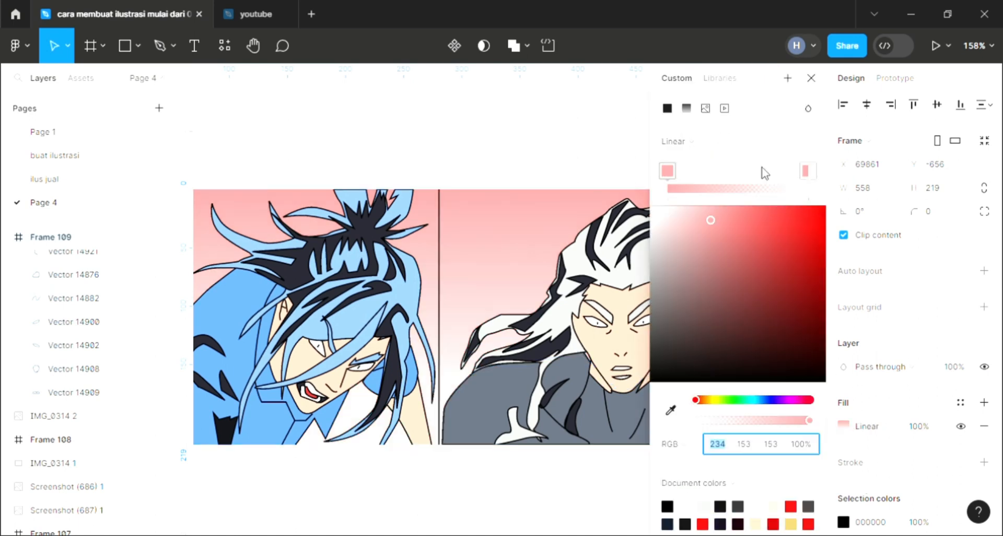
left_click(744, 215)
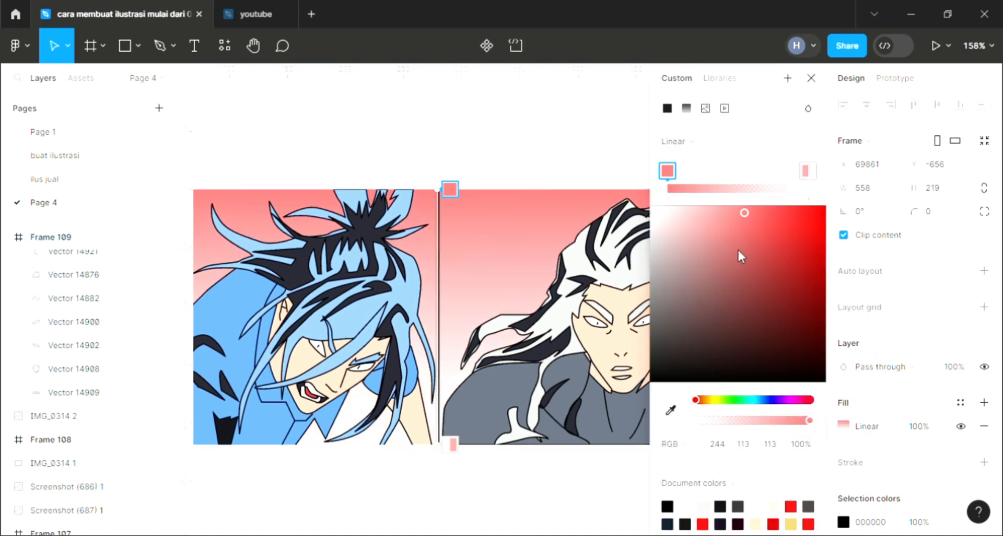
left_click(753, 399)
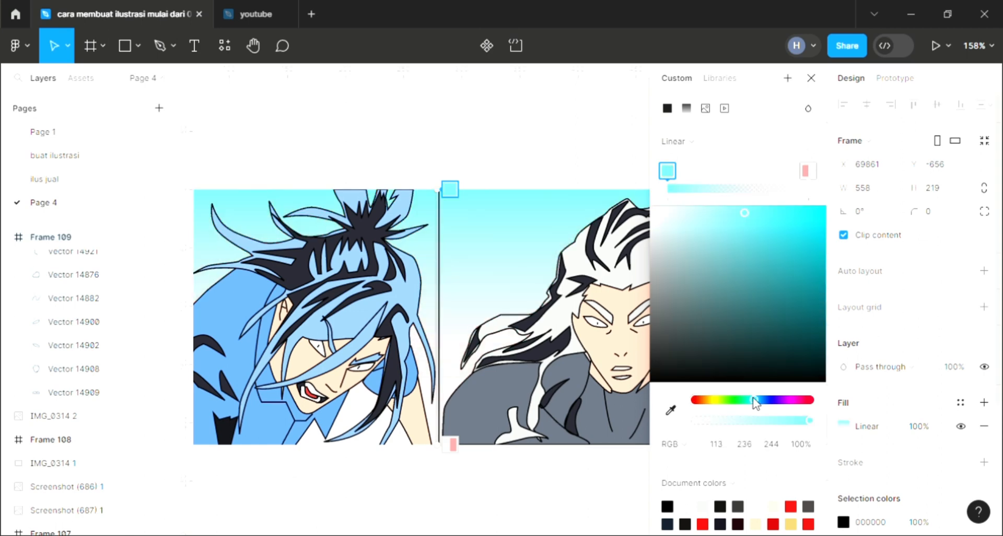
left_click_drag(789, 402, 780, 403)
Step: Set the transparent bottom stop of the frame's gradient to black (RGB 0, 0, 0) and close the colour settings
left_click(807, 171)
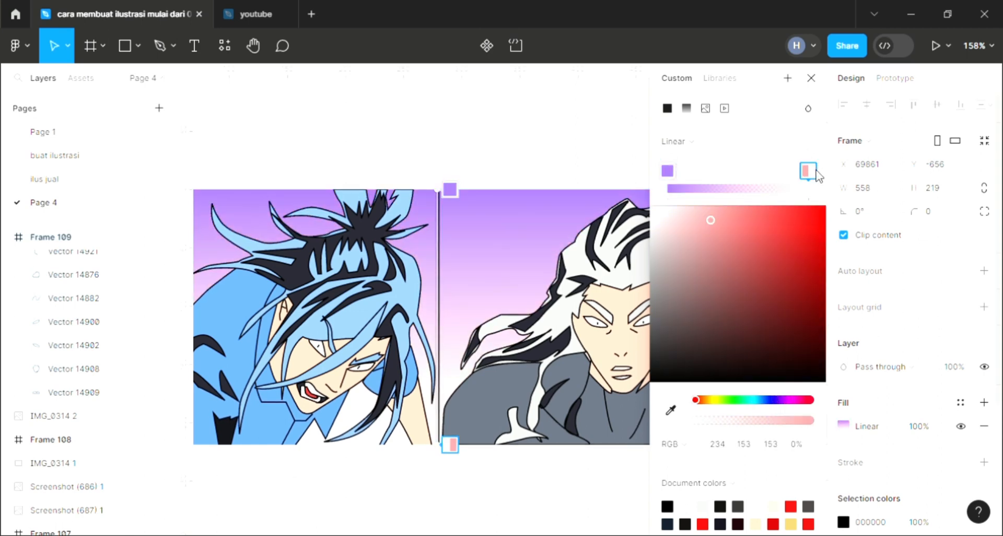
left_click(714, 349)
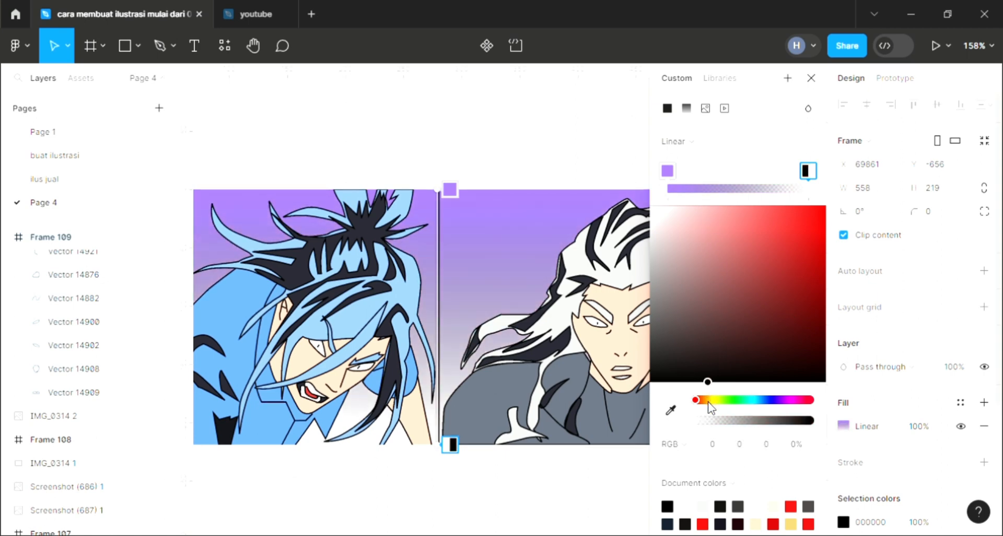
left_click(811, 79)
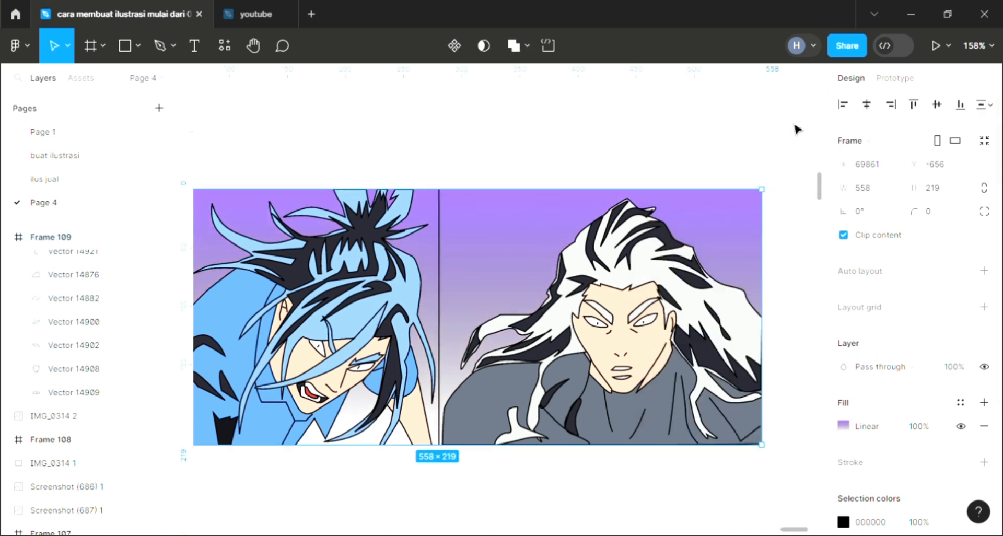
scroll(193, 277, "up", 1)
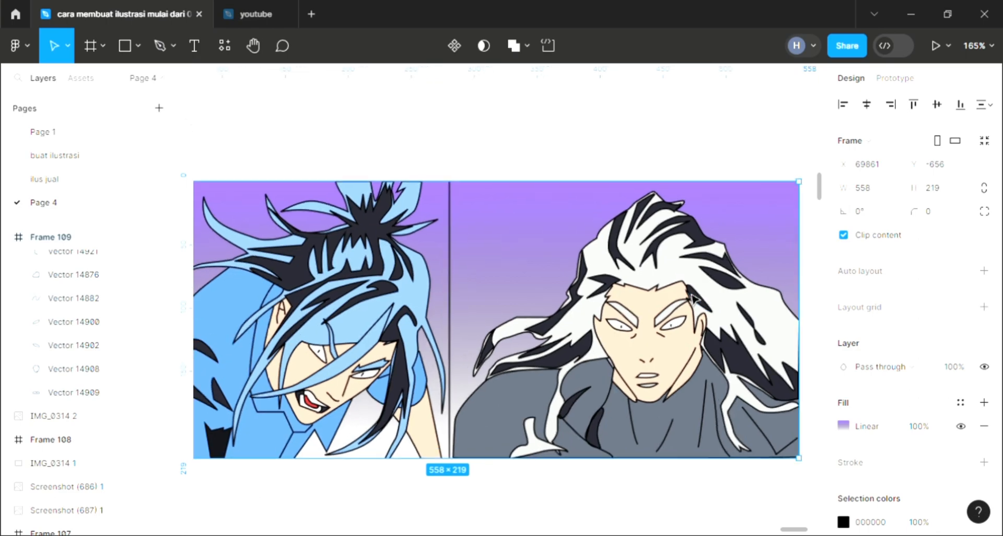